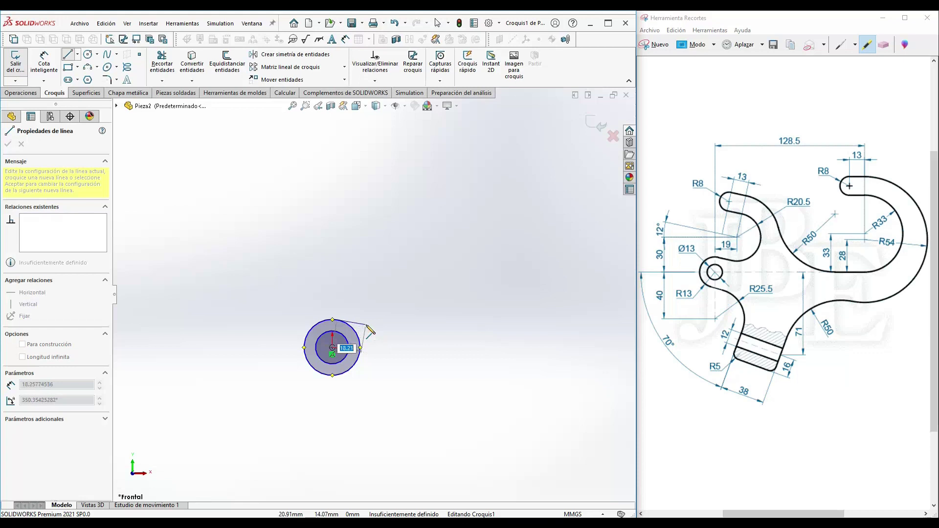
- Sketch the left hook from the outer circle as alternating tangent lines and arcs, with arc radii of about 26, 12 and 45 mm
left_click(366, 324)
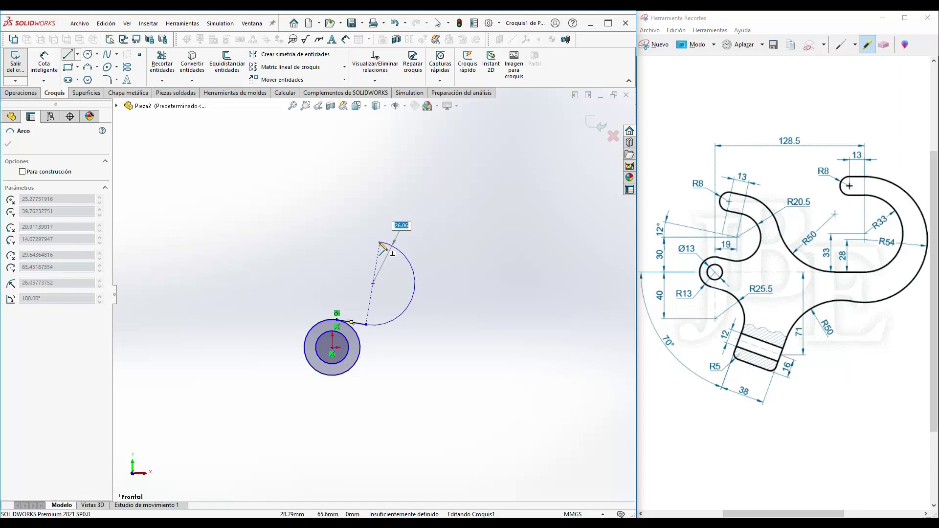
left_click(379, 242)
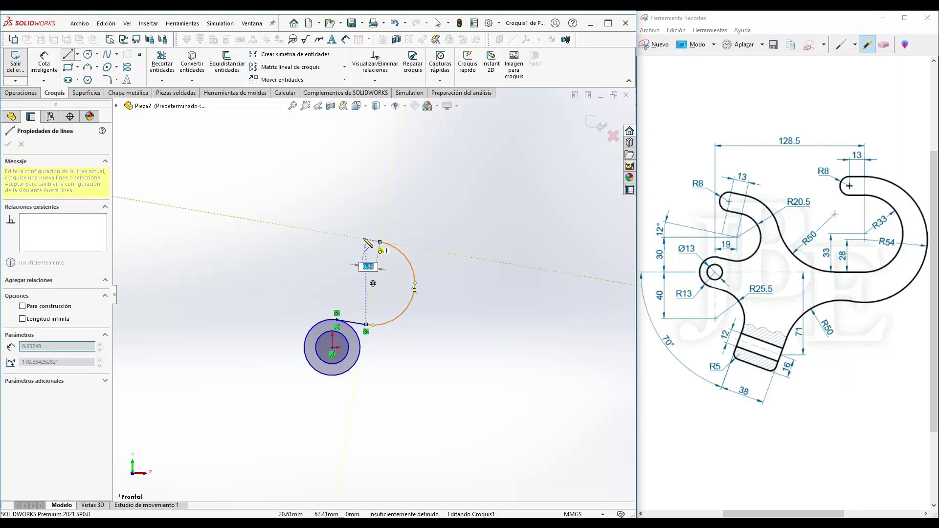
left_click(356, 239)
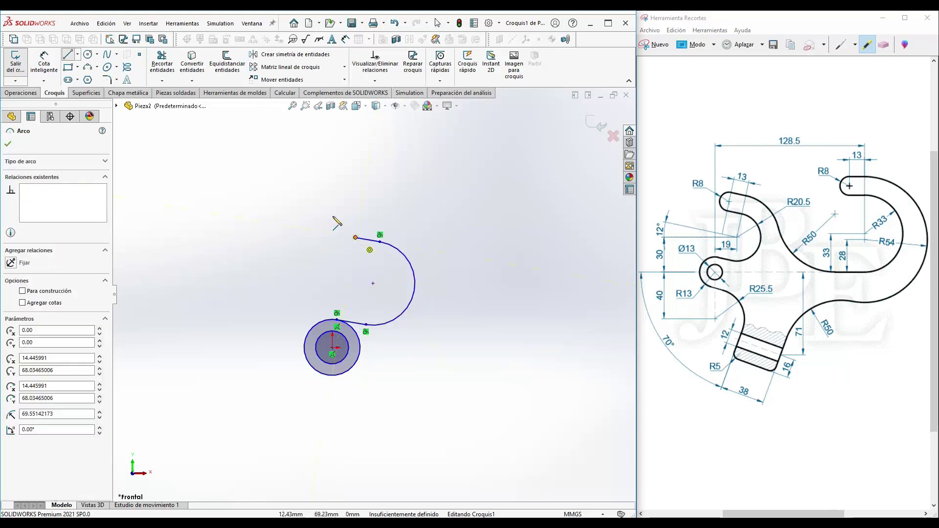
left_click(362, 200)
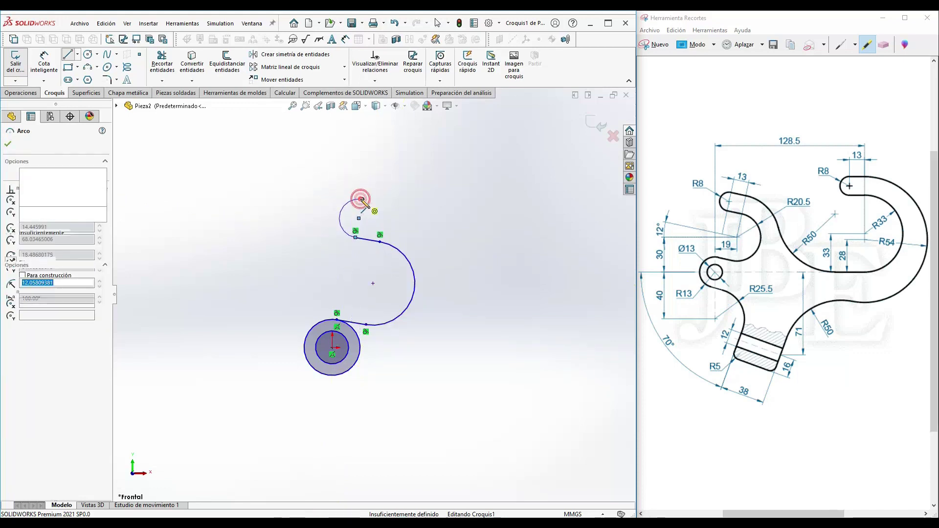
left_click(387, 204)
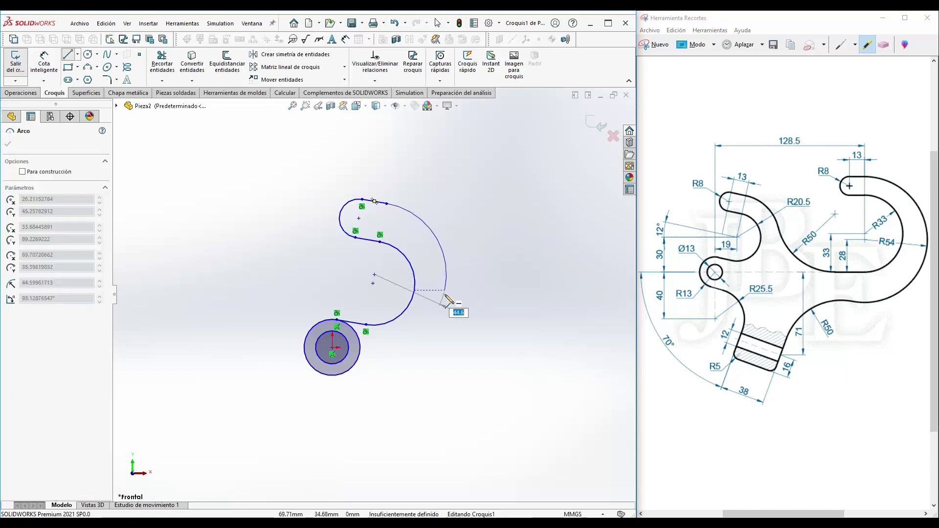
left_click(445, 261)
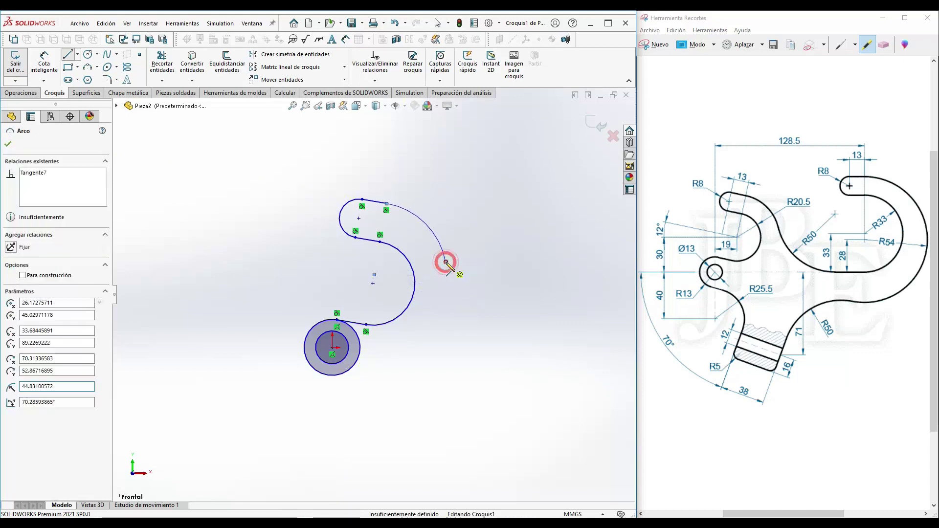
key("Escape")
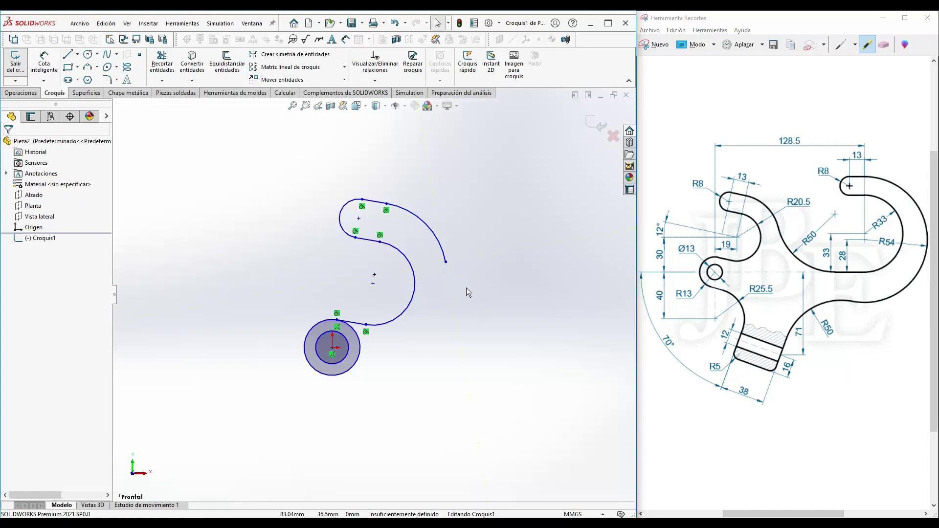
- Merge the center points of the hook's large inner arc and its outer arc
left_click(375, 274)
left_click(374, 283, "ctrl")
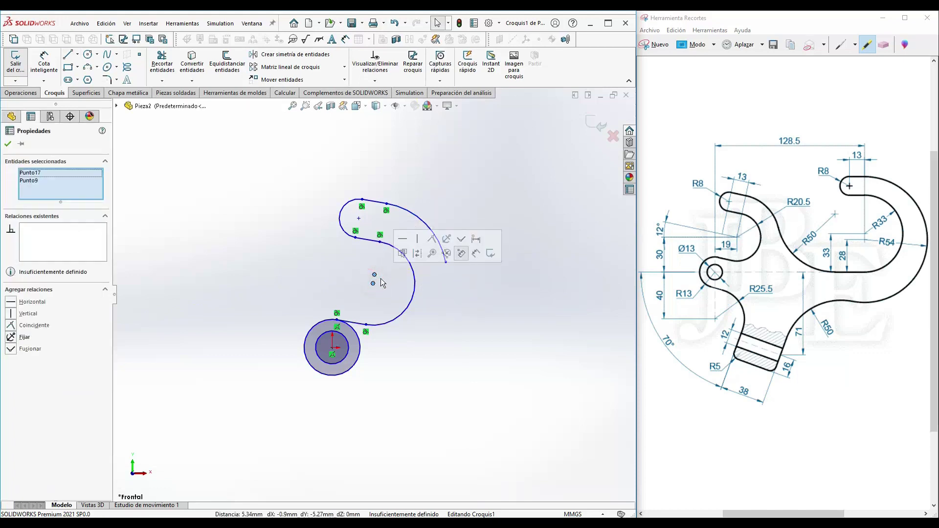
left_click(461, 238)
left_click(345, 262)
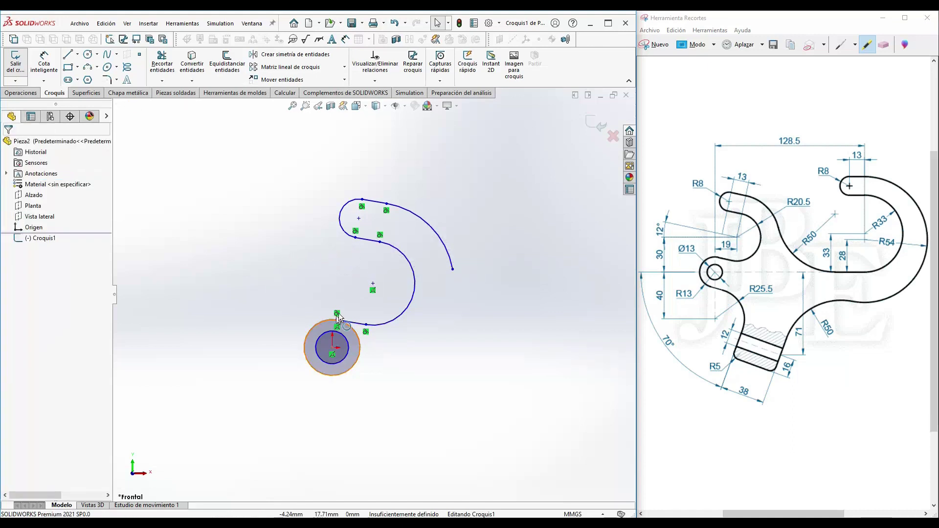
- Dimension the two concentric circles with diameters of 13 mm for the inner and 26 mm for the outer
right_click_drag(269, 295, 269, 262)
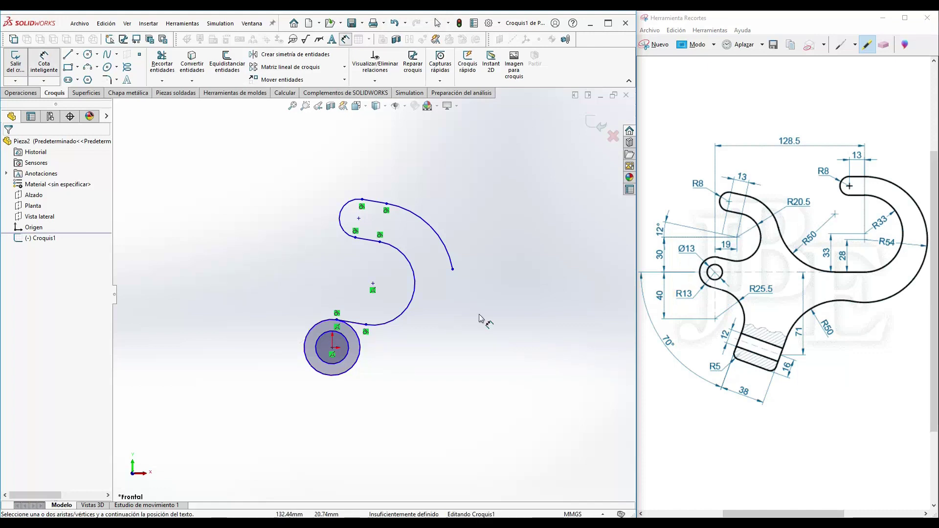
left_click(318, 343)
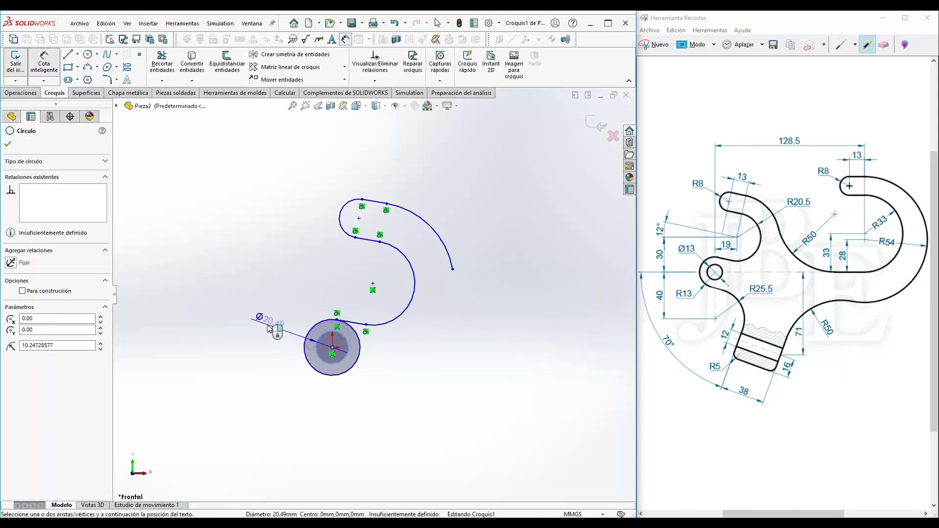
left_click(268, 327)
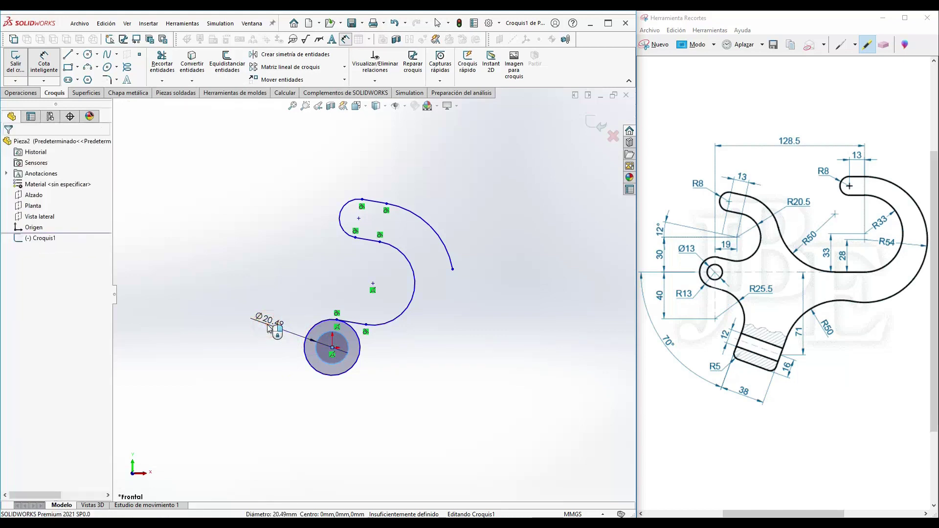
type("13")
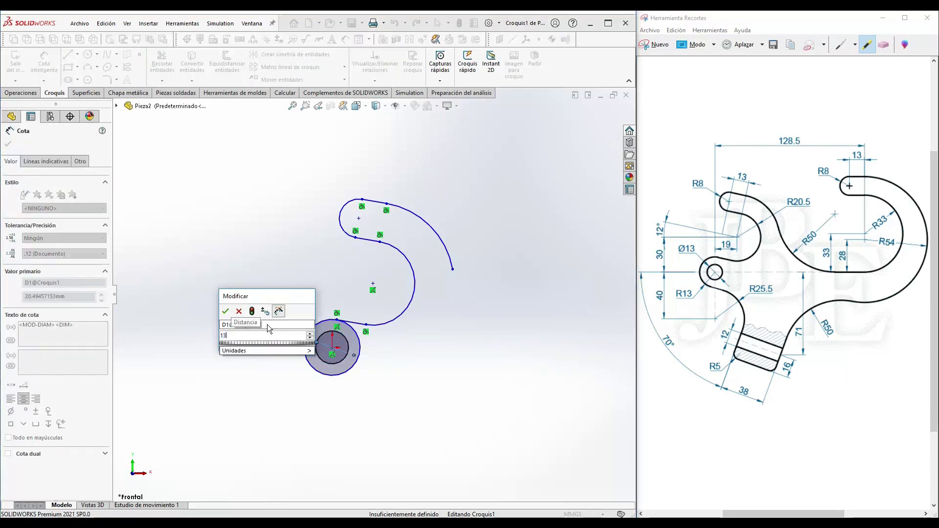
key("Return")
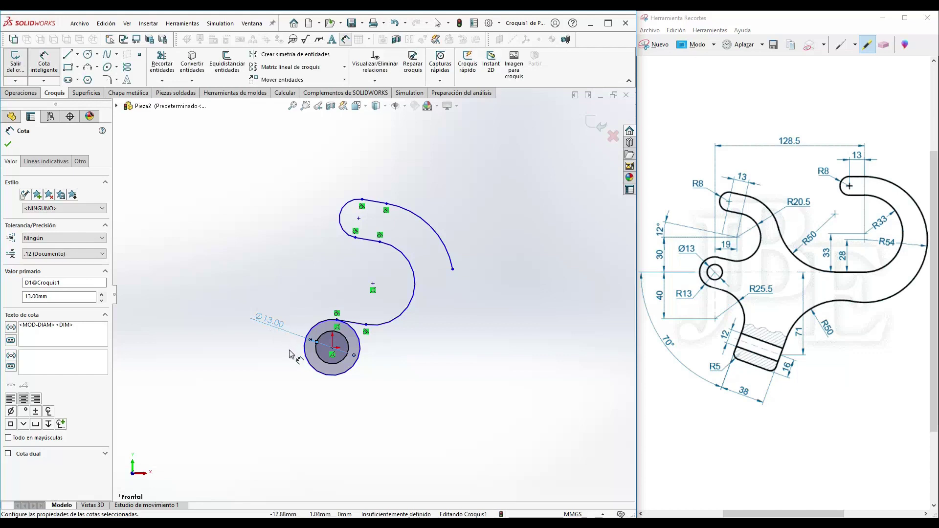
left_click(305, 357)
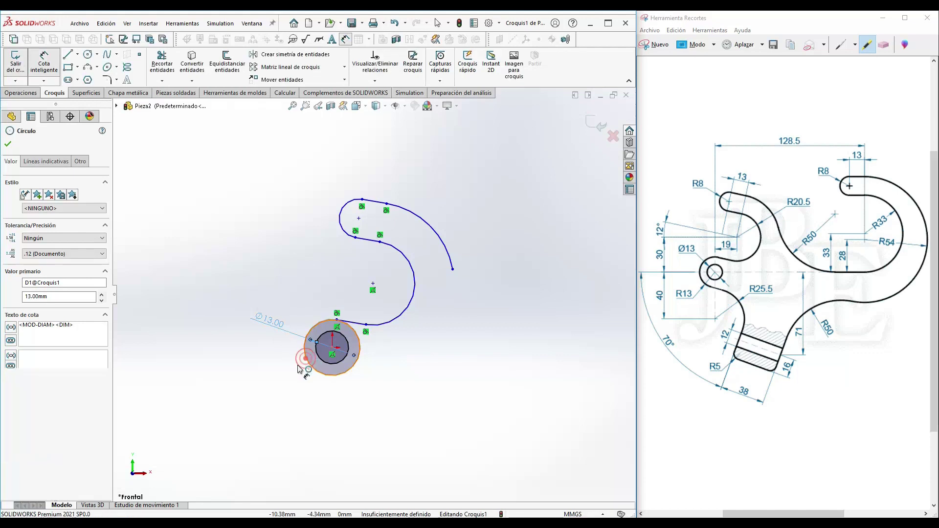
left_click(276, 303)
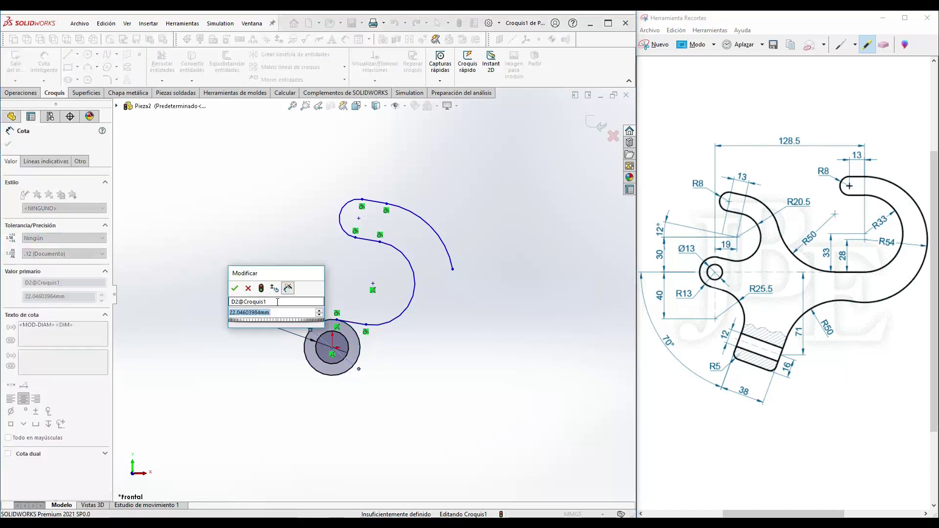
type("26")
key("Return")
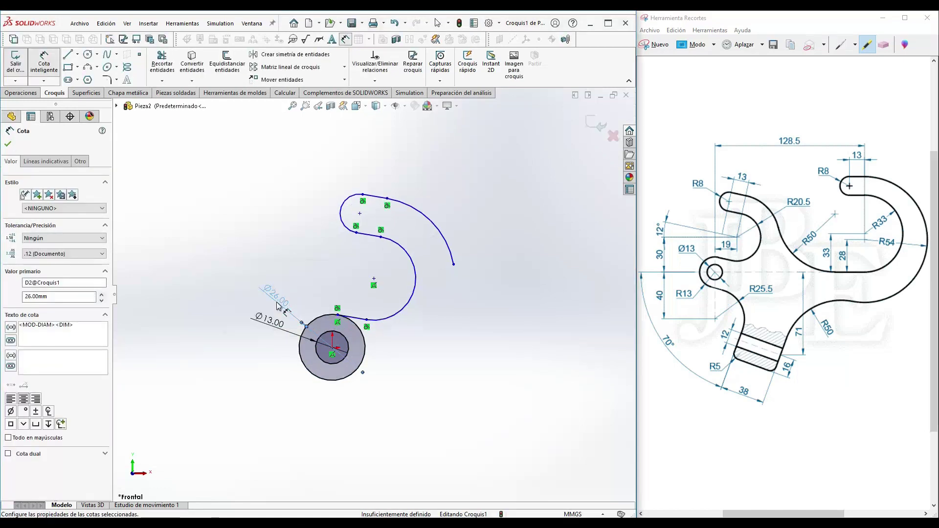
- Dimension the hook's tip arc with an 8 mm radius and its upper straight line with a 13 mm length
left_click(339, 217)
left_click(318, 177)
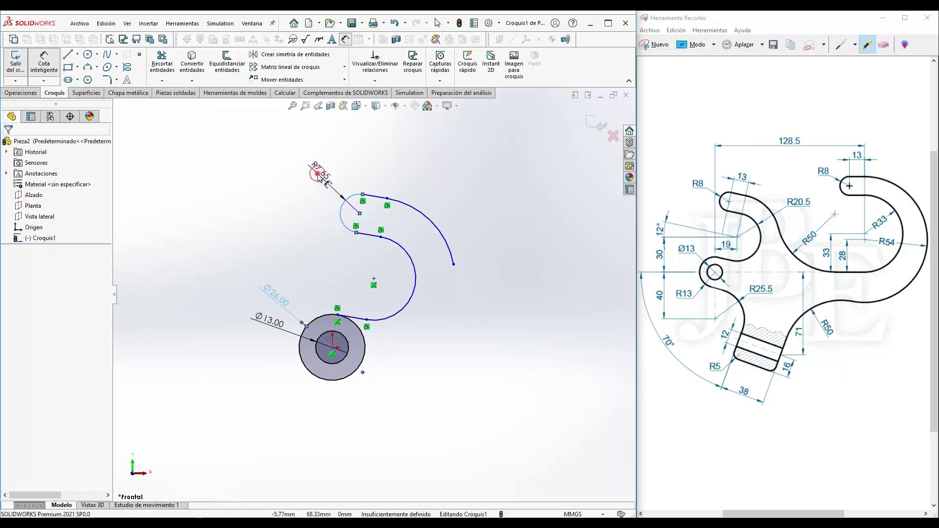
type("8")
key("Return")
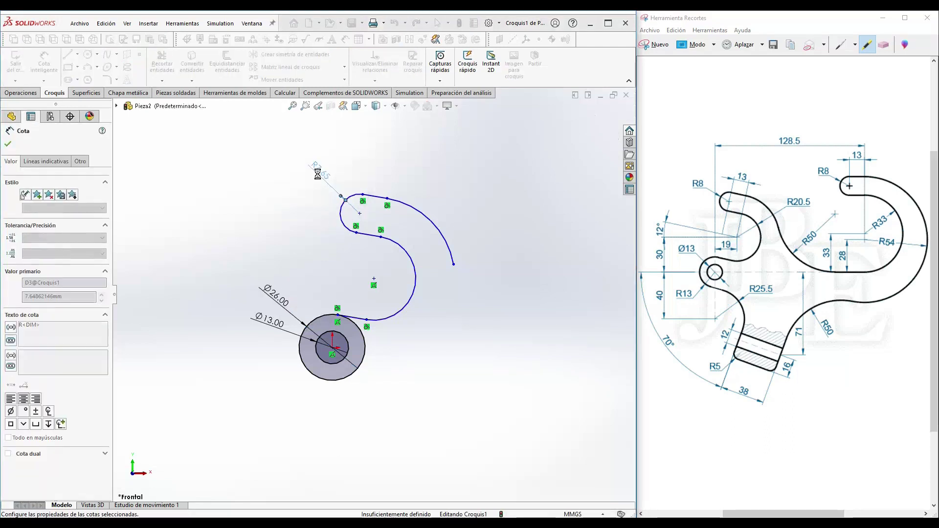
left_click(374, 195)
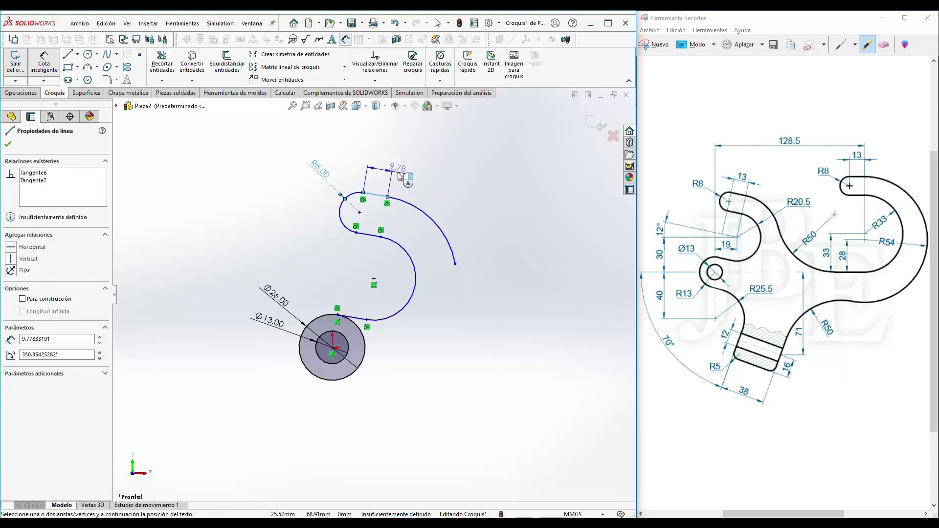
left_click(400, 174)
type("13")
key("Return")
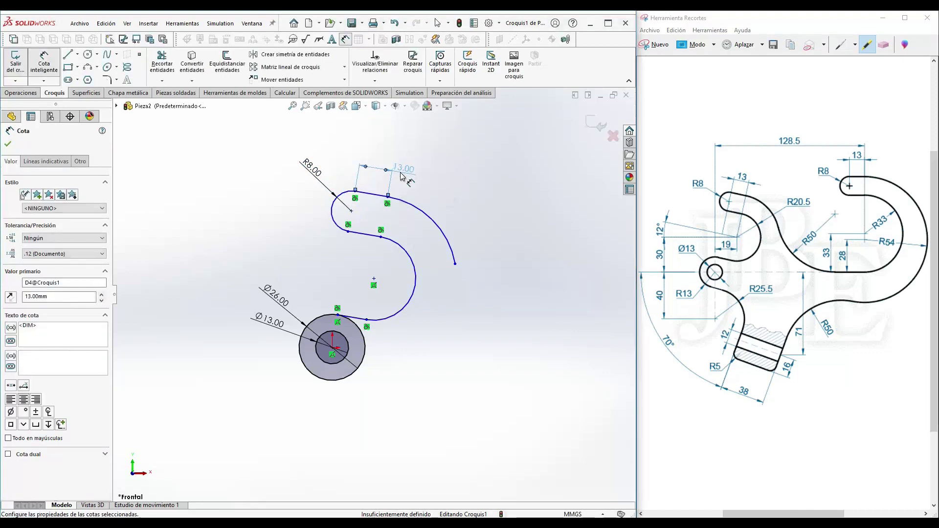
key("Escape")
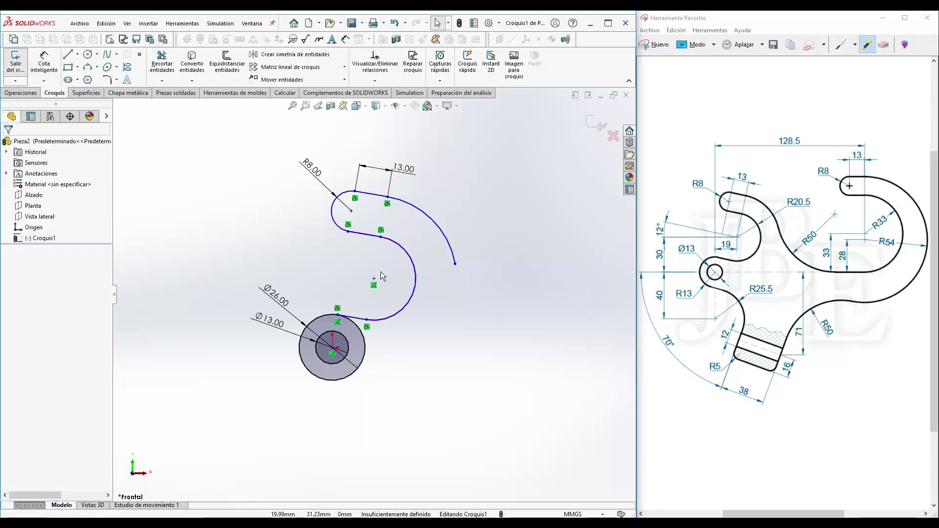
left_click(319, 266)
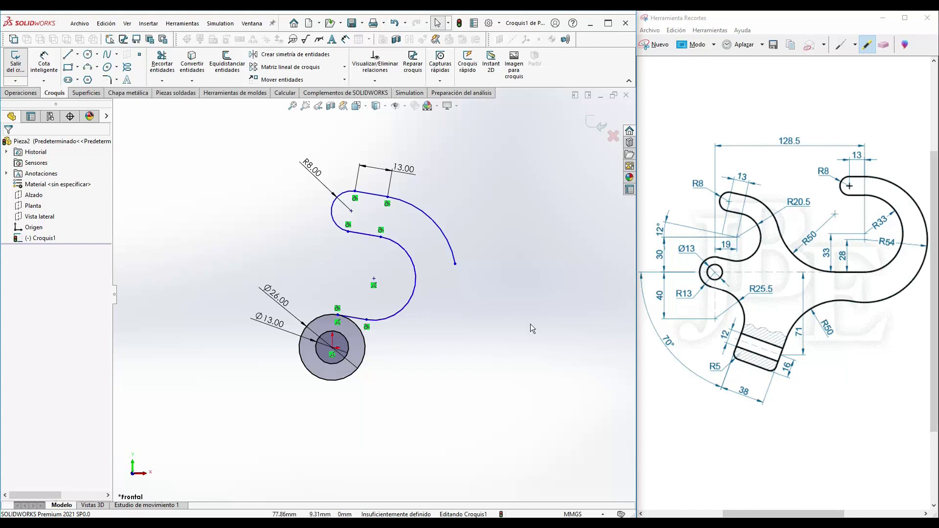
- Switch to the Snipping Tool and highlight R13, Ø13, the left hook's 13 and its R8 on the reference drawing
left_click(678, 294)
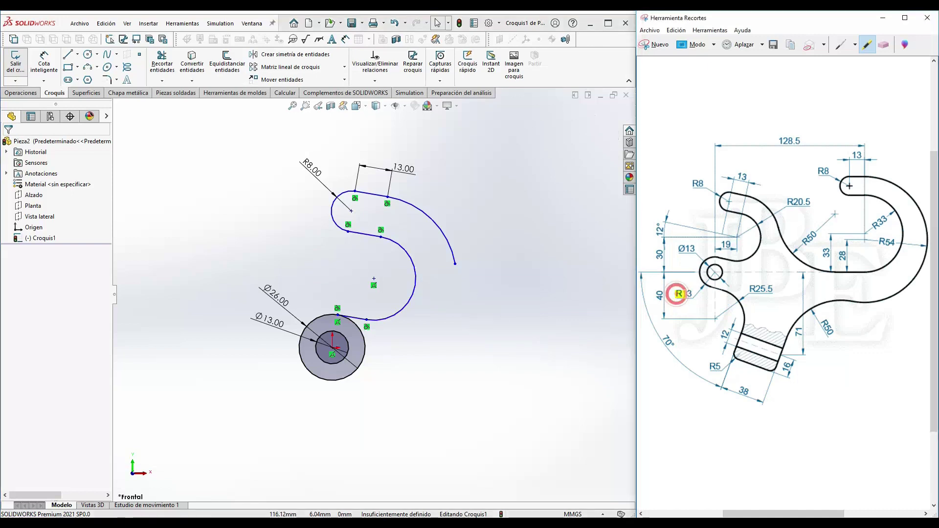
left_click_drag(680, 249, 695, 249)
left_click_drag(738, 175, 748, 176)
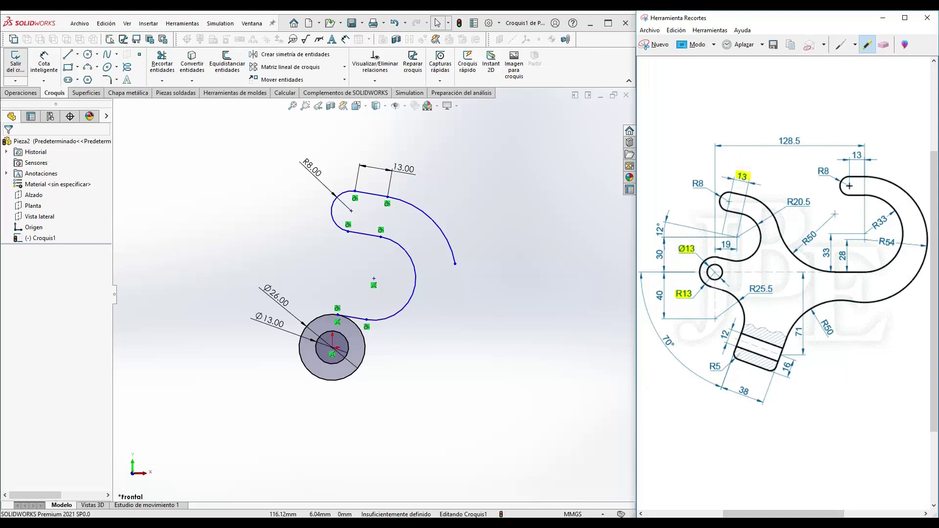
left_click_drag(691, 184, 704, 183)
- Return to SOLIDWORKS and dimension the hook's large inner arc with a radius of 20.5 mm
left_click(241, 245)
right_click_drag(240, 244, 247, 203)
left_click(415, 267)
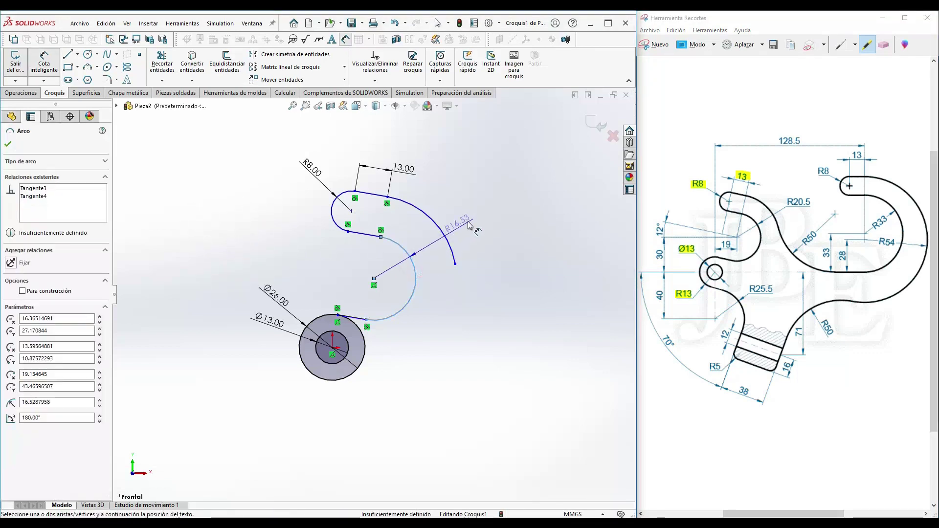
left_click(486, 218)
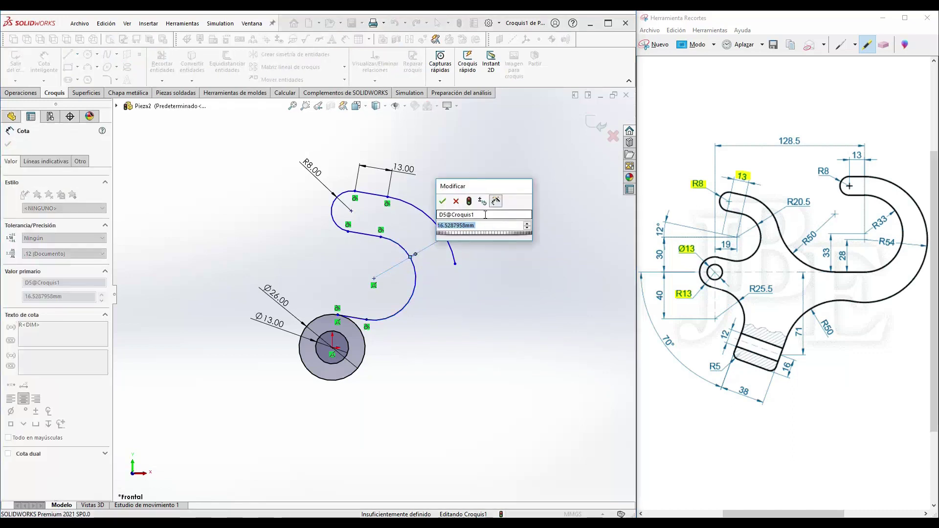
type("20.5")
key("Return")
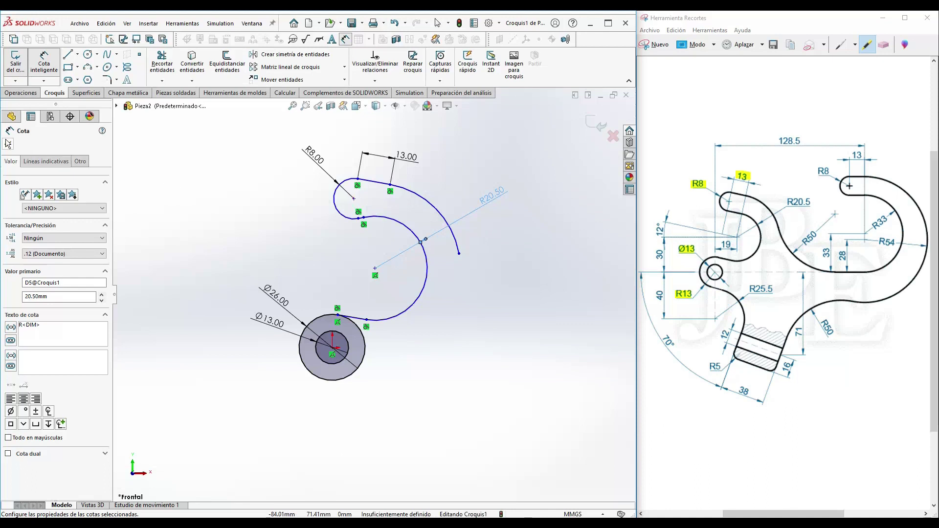
key("Escape")
left_click(279, 228)
- Make the upper and lower straight lines near the hook's tip parallel and equal in length
scroll(364, 212, "down", 5)
left_click(383, 160)
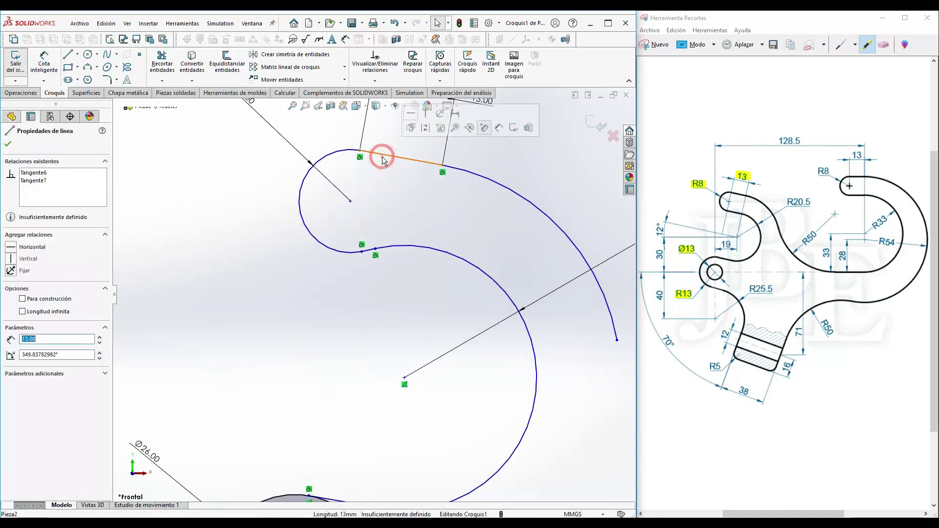
scroll(372, 218, "down", 2)
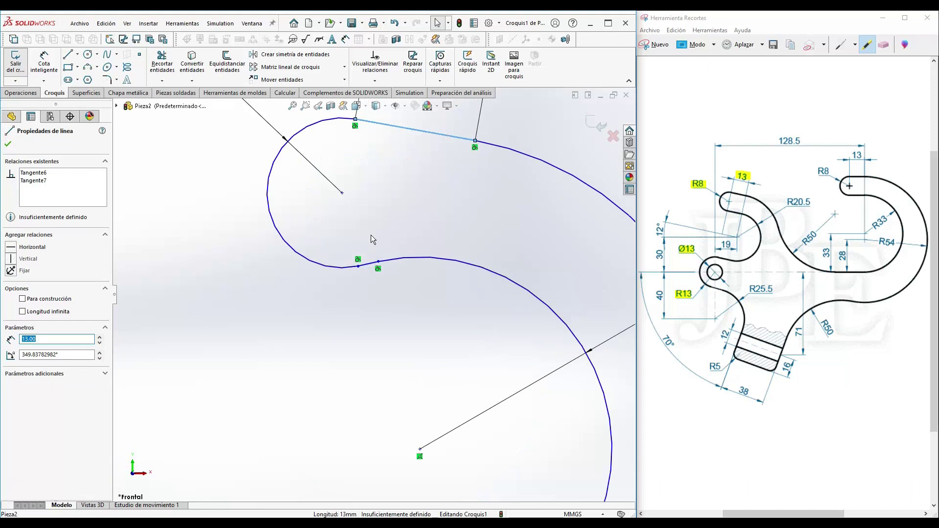
left_click(375, 264, "ctrl")
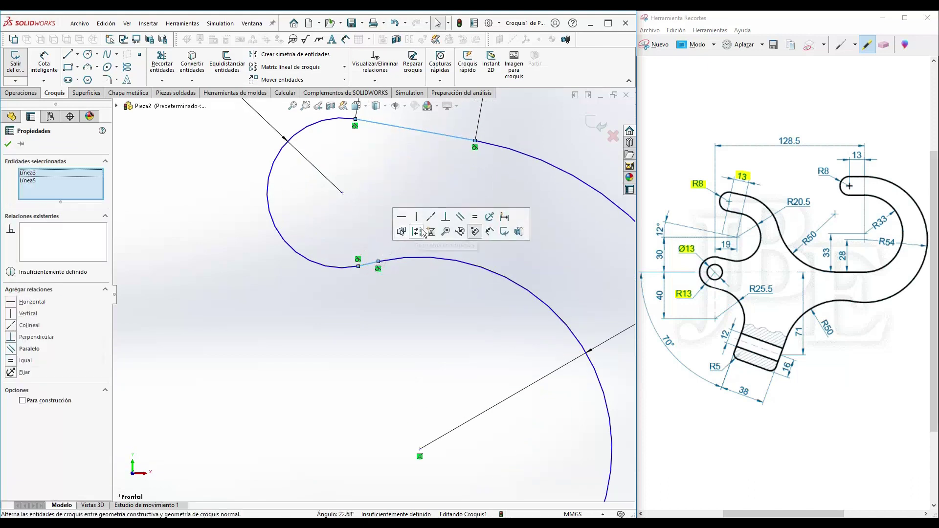
left_click(458, 219)
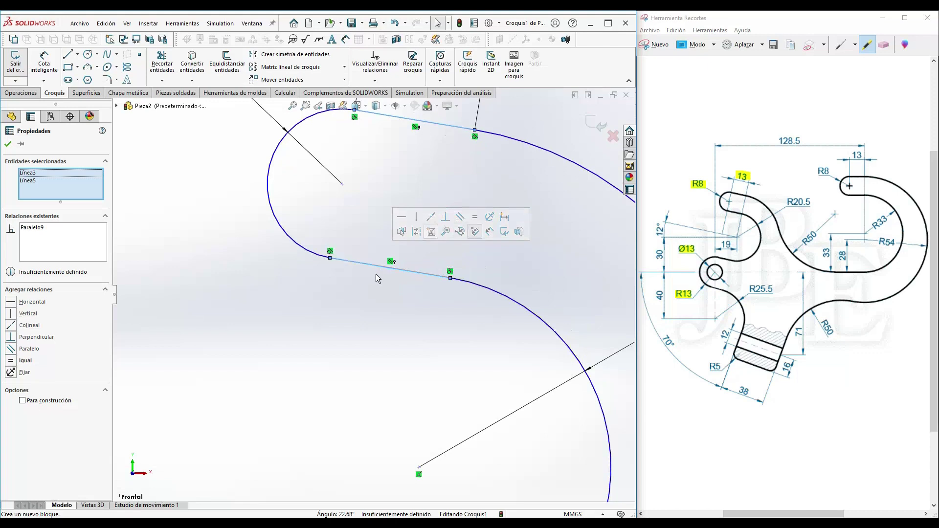
left_click(474, 221)
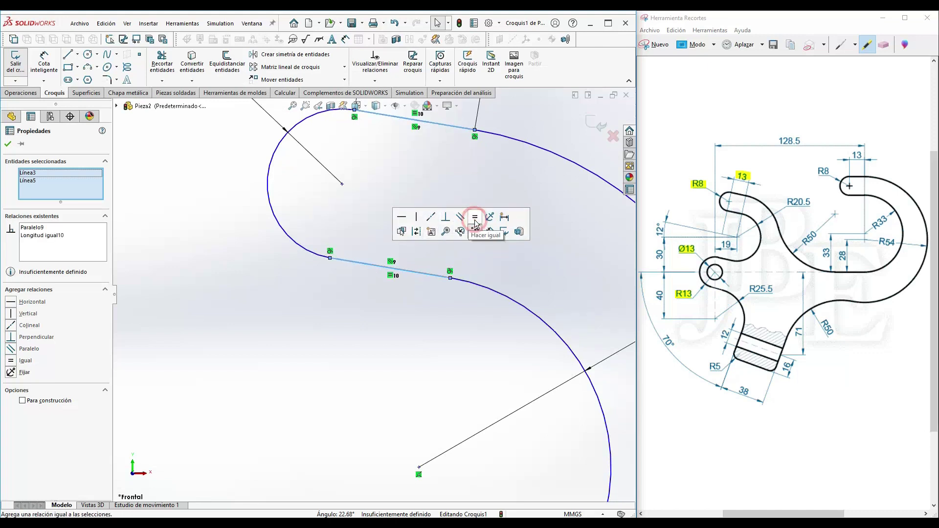
left_click(315, 336)
scroll(318, 326, "up", 3)
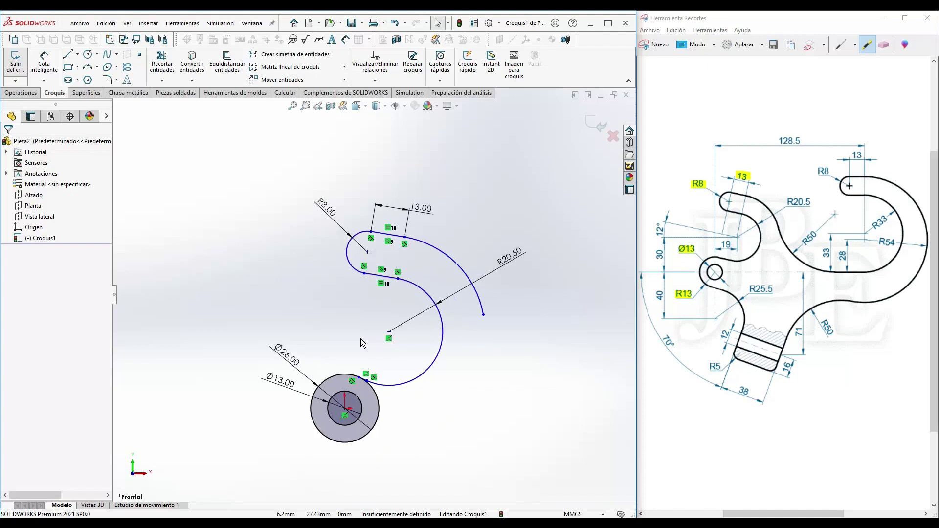
scroll(382, 405, "down", 4)
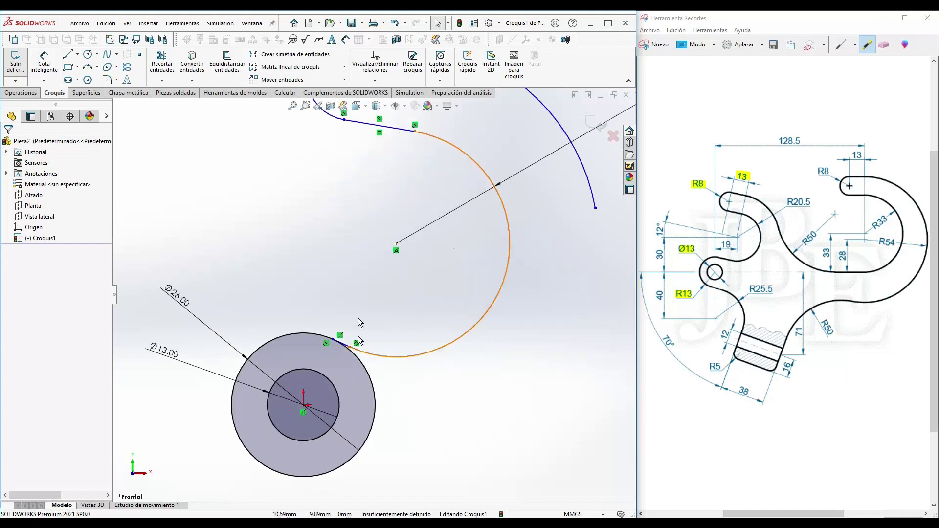
- Sketch a construction line about 31 mm long from the large inner arc's centre, sloping up to the left
scroll(344, 245, "down", 1)
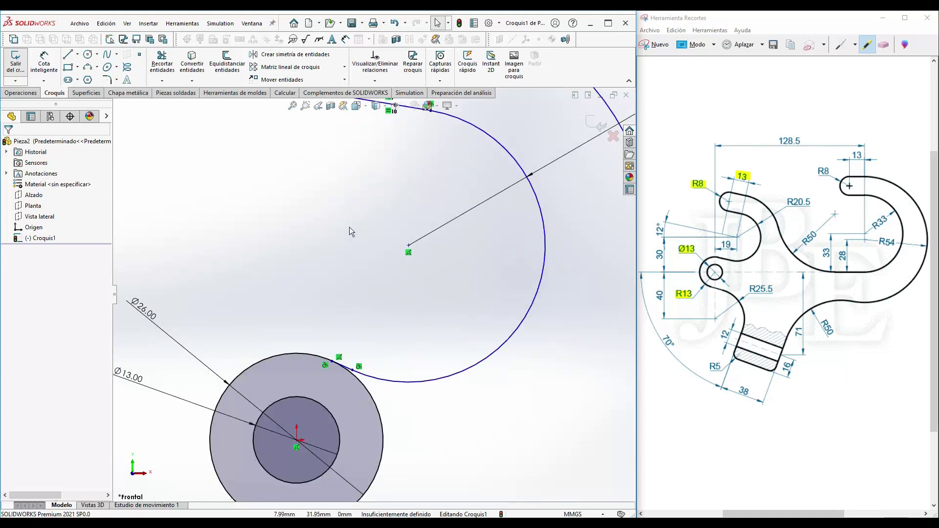
left_click(78, 54)
left_click(93, 77)
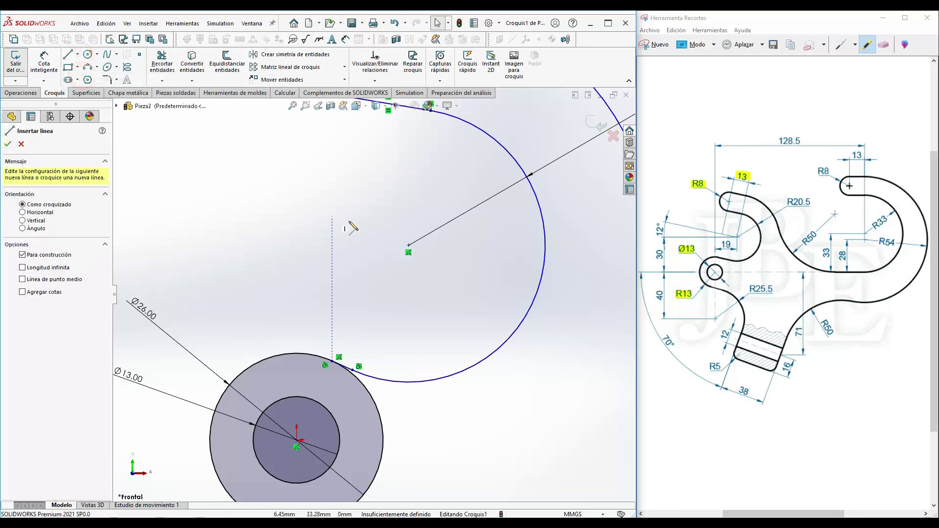
left_click(408, 246)
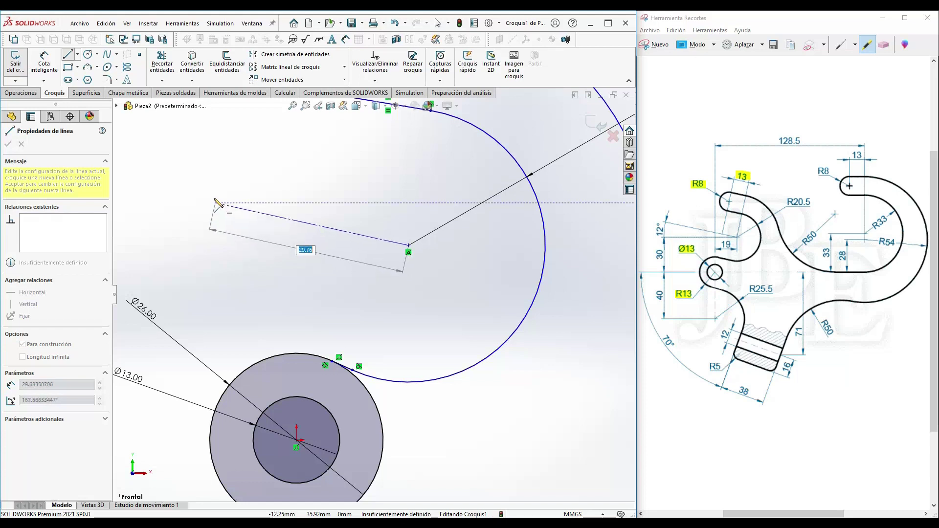
left_click(208, 195)
key("Escape")
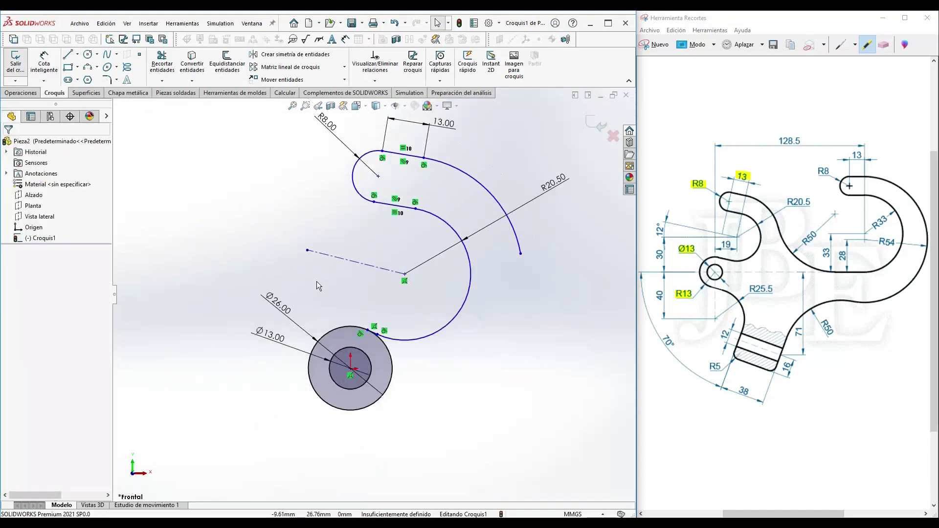
- Dimension the vertical distance between the concentric circles' centre and the large inner arc's centre as 30 mm
scroll(317, 286, "down", 2)
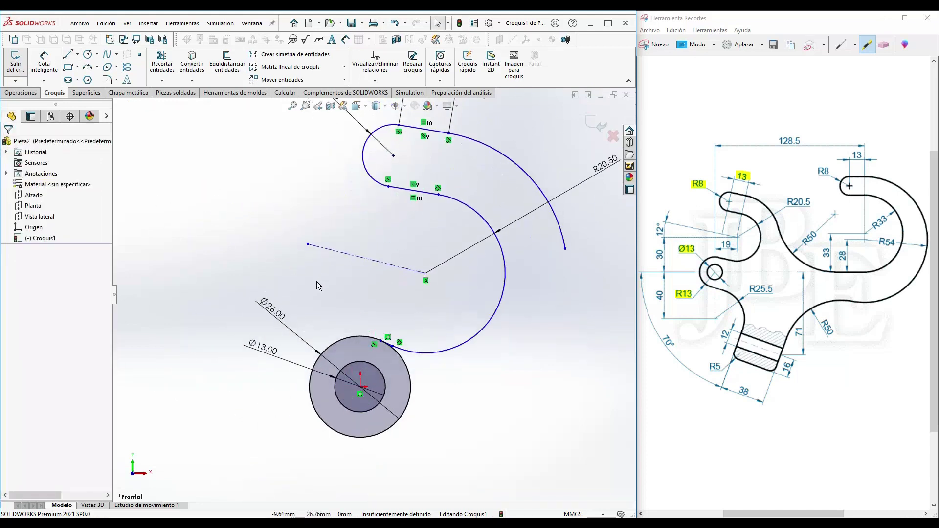
left_click(46, 70)
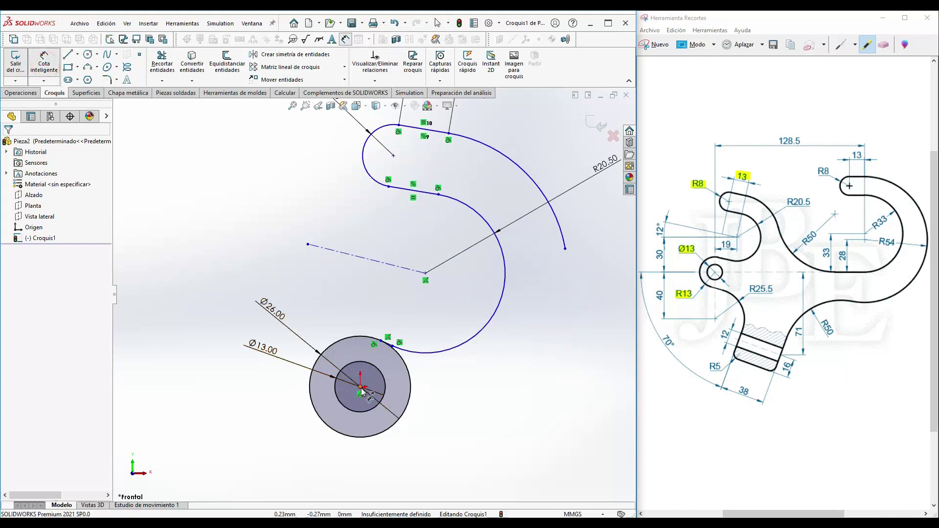
left_click(425, 274)
left_click(360, 387)
left_click(196, 336)
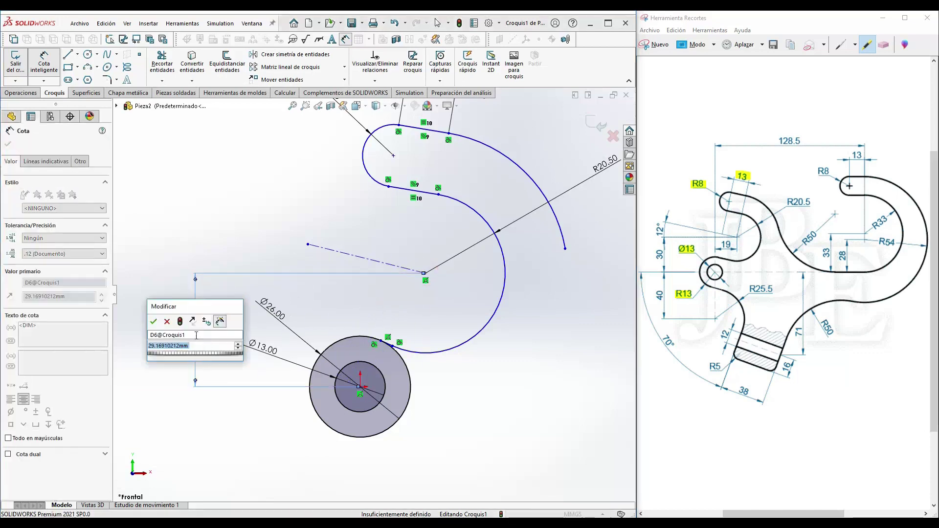
type("30")
key("Return")
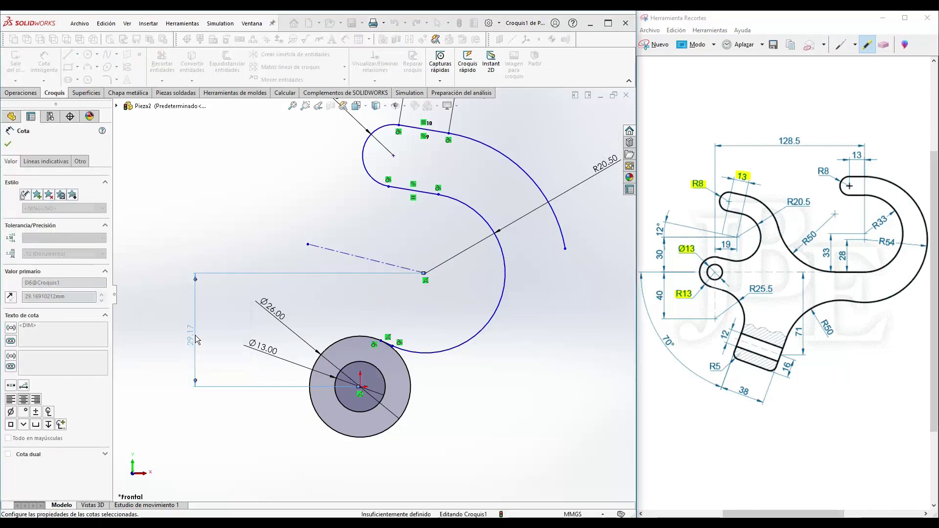
- Dimension the horizontal distance between the circles' centre and the large inner arc's centre as 19 mm
left_click(360, 387)
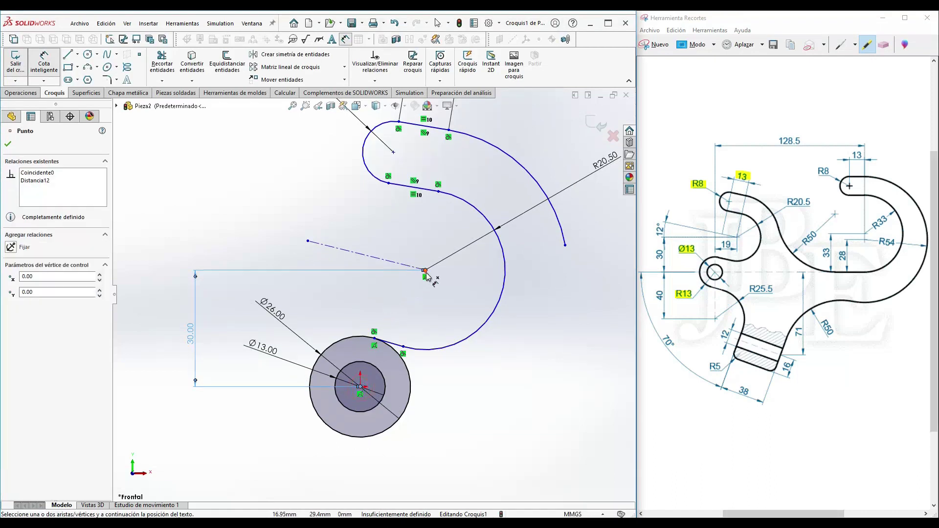
left_click(425, 273)
left_click(397, 230)
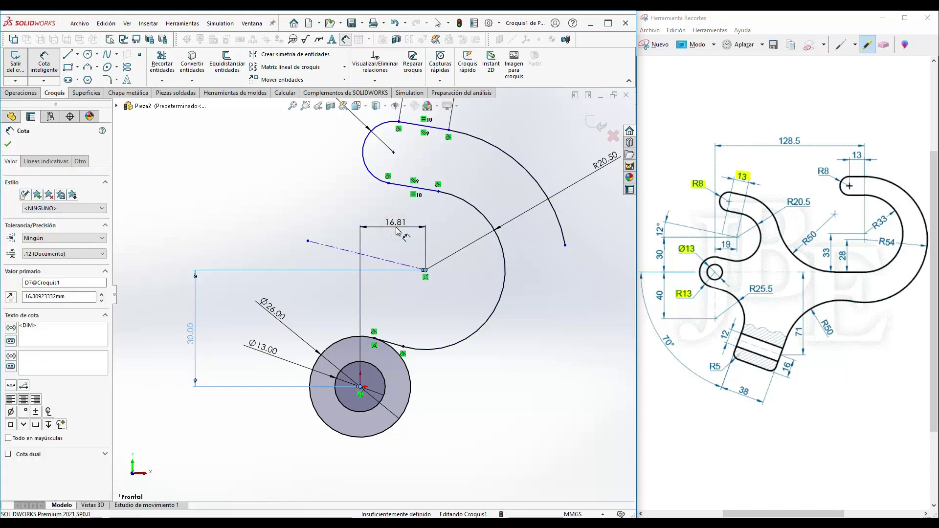
type("19")
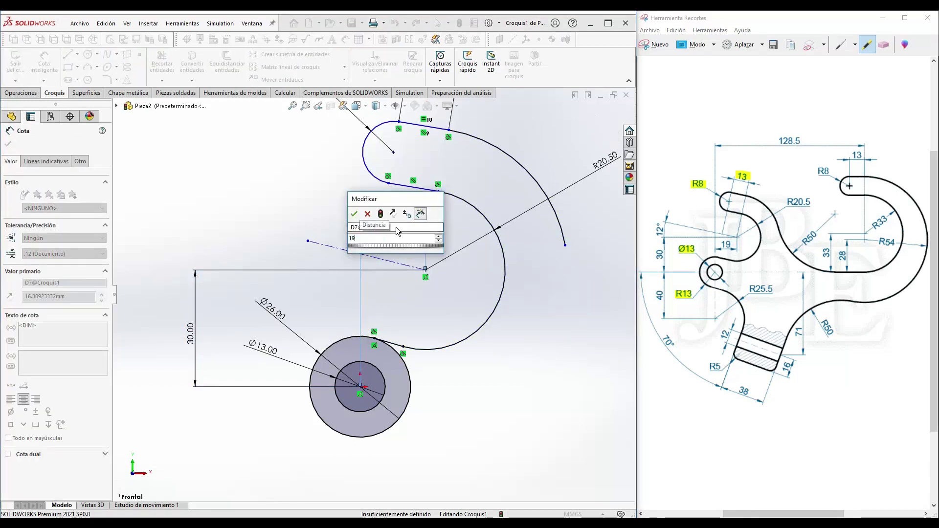
key("Return")
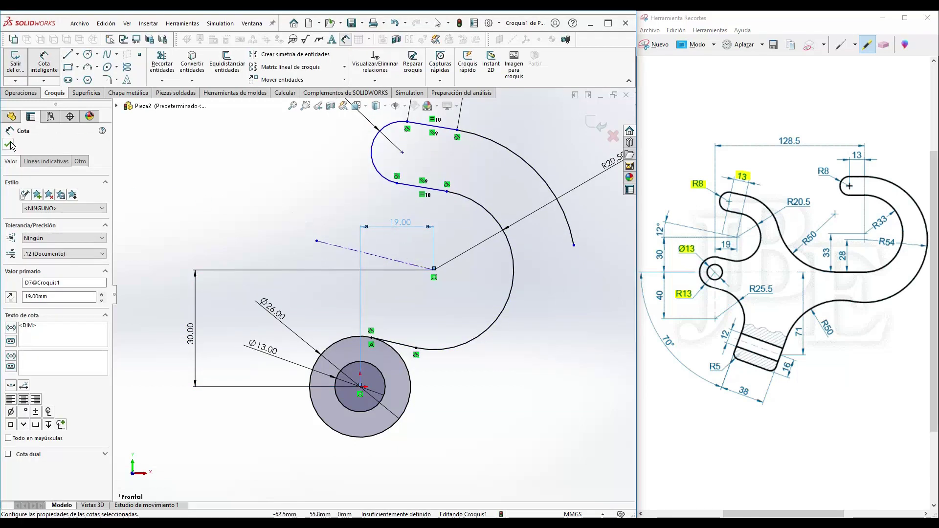
left_click(9, 145)
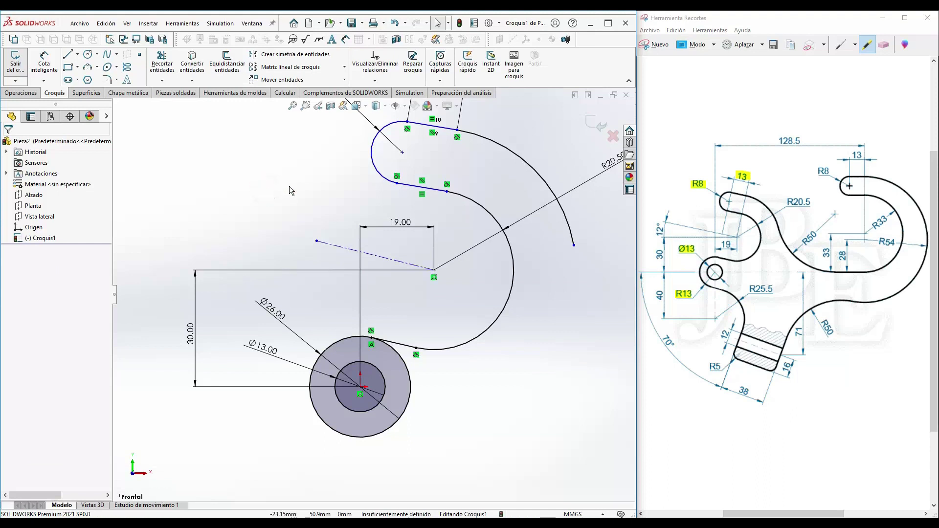
- Make the construction line parallel to the lower straight line near the hook's tip
left_click(435, 190)
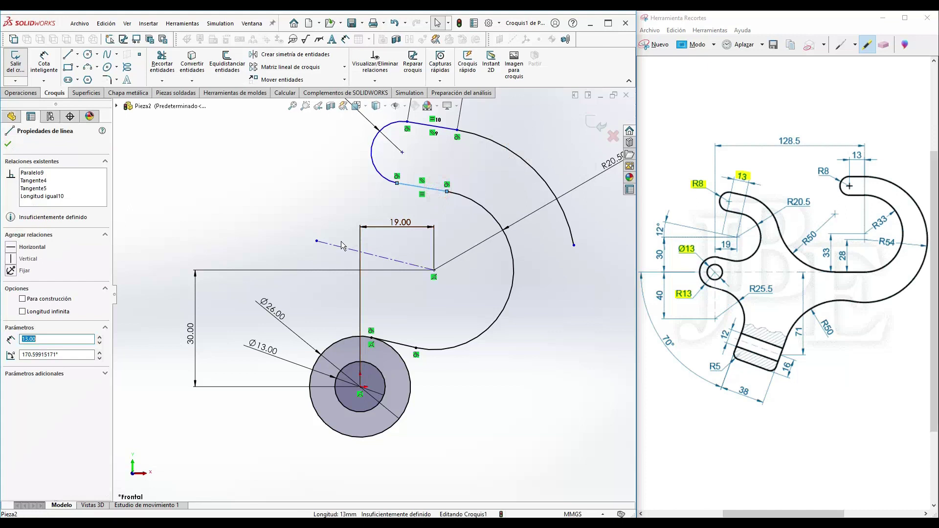
left_click(335, 245, "ctrl")
left_click(424, 209)
- Dimension the construction line's angle from the horizontal at the inner arc's centre as 12°
right_click_drag(285, 204, 287, 162)
left_click(333, 253)
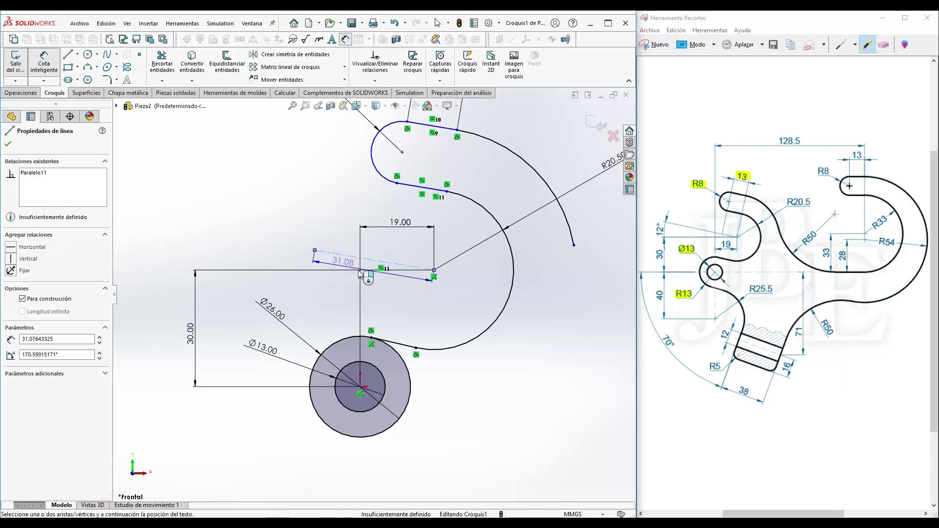
left_click(434, 271)
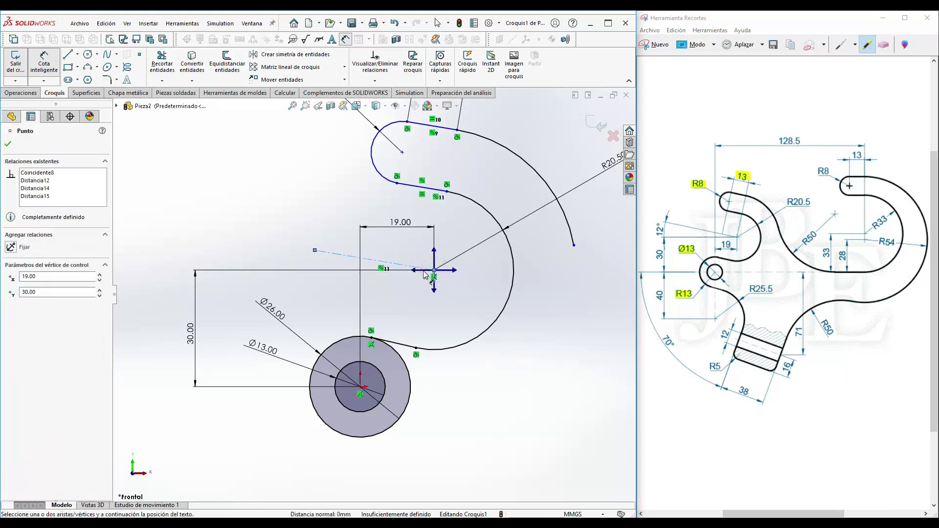
left_click(414, 271)
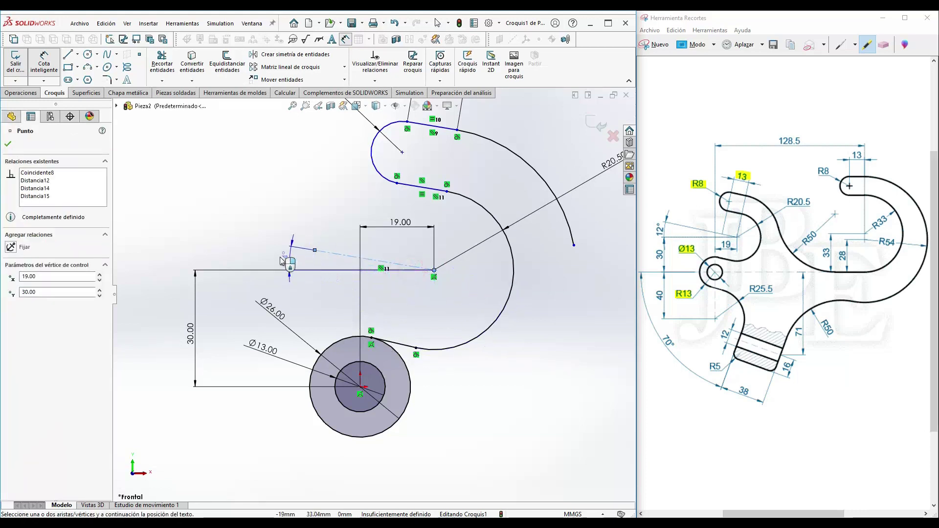
left_click(260, 259)
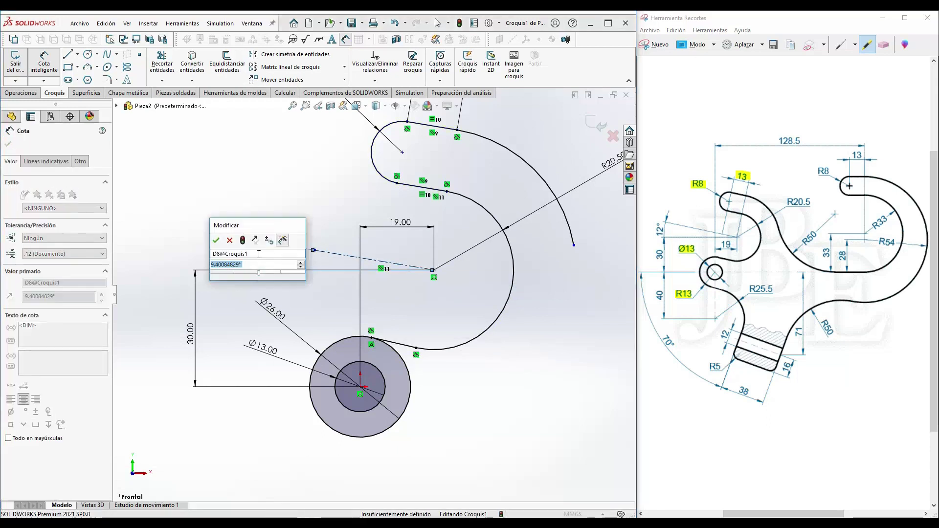
type("12")
key("Return")
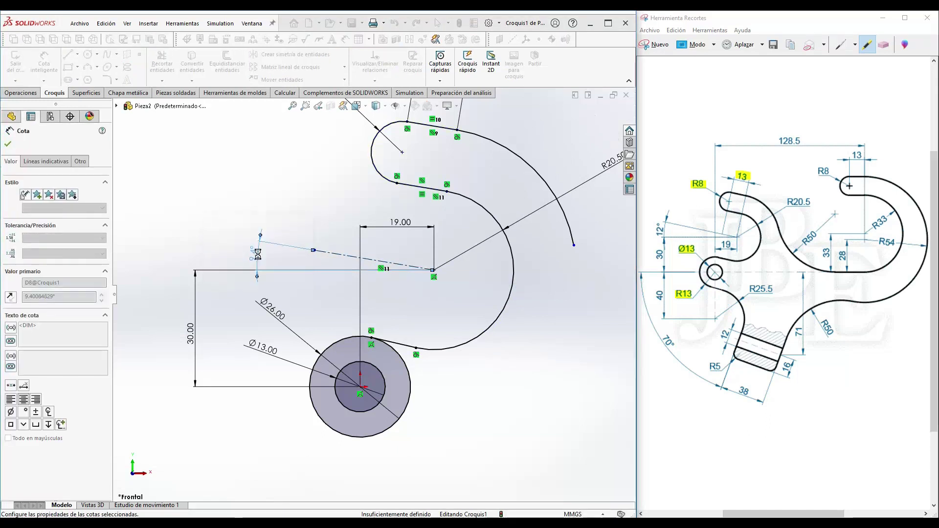
left_click(9, 150)
left_click(274, 191)
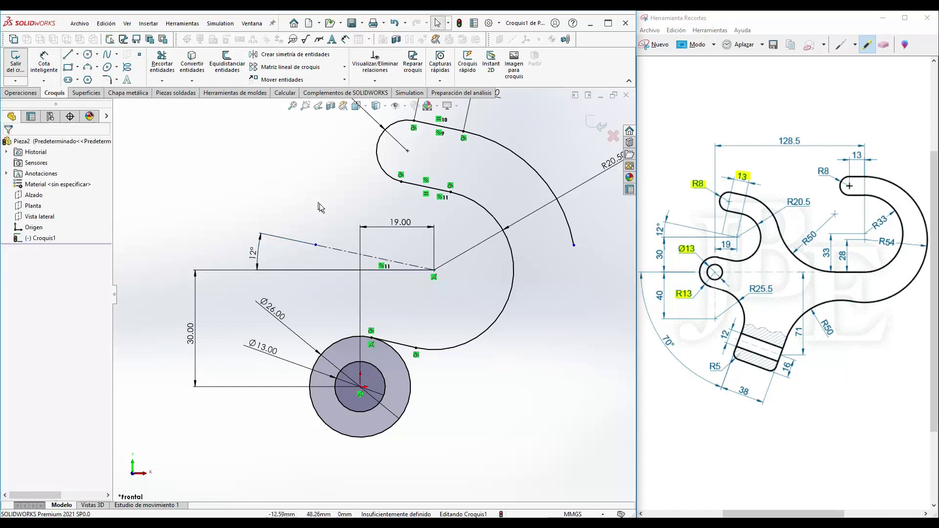
- Make the construction line equal in length to the lower straight line near the hook's tip
scroll(368, 217, "down", 1)
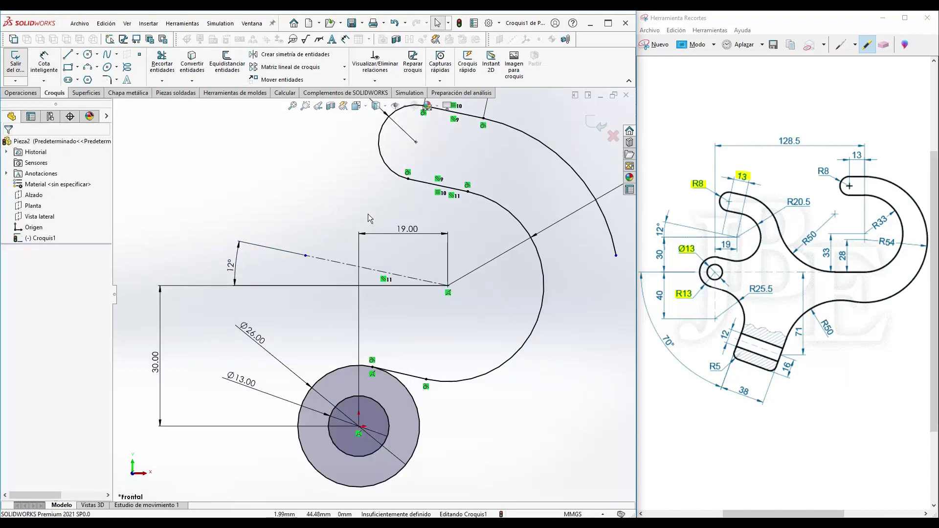
left_click(318, 264)
left_click(423, 187, "ctrl")
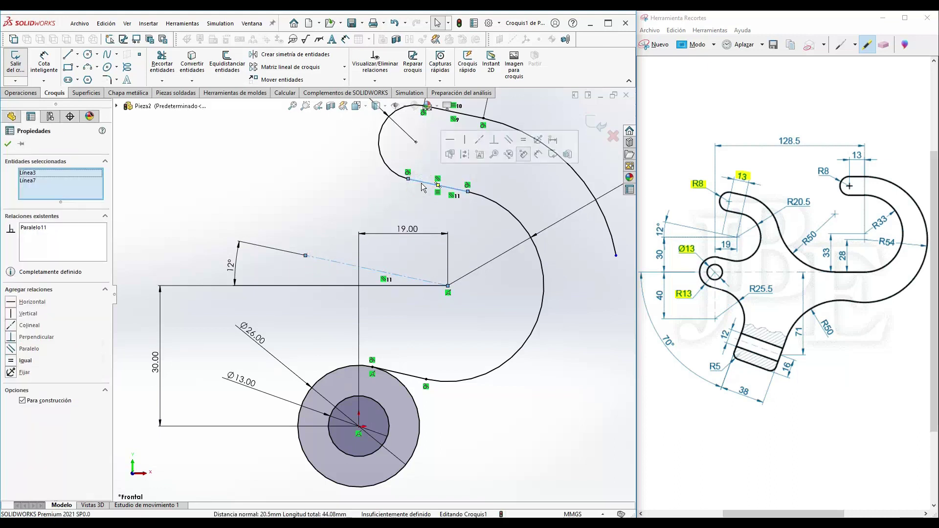
left_click(524, 143)
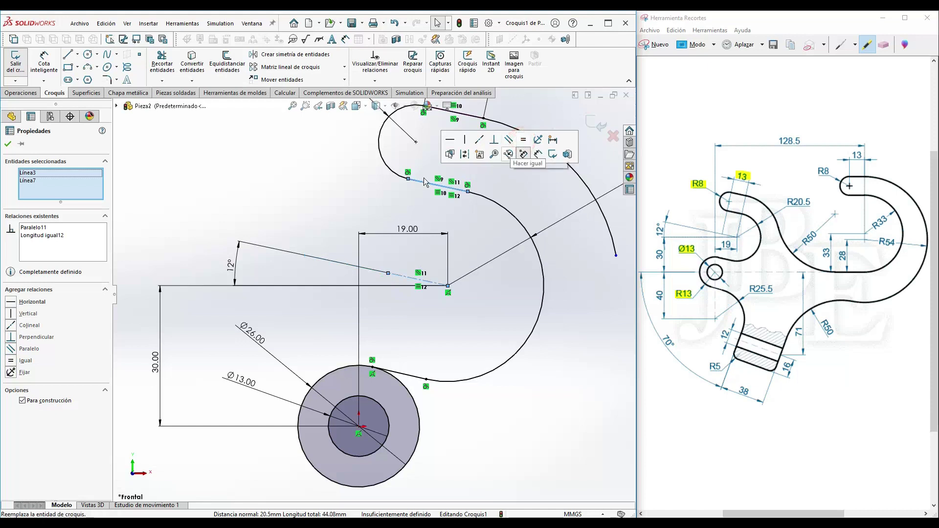
scroll(424, 282, "down", 4)
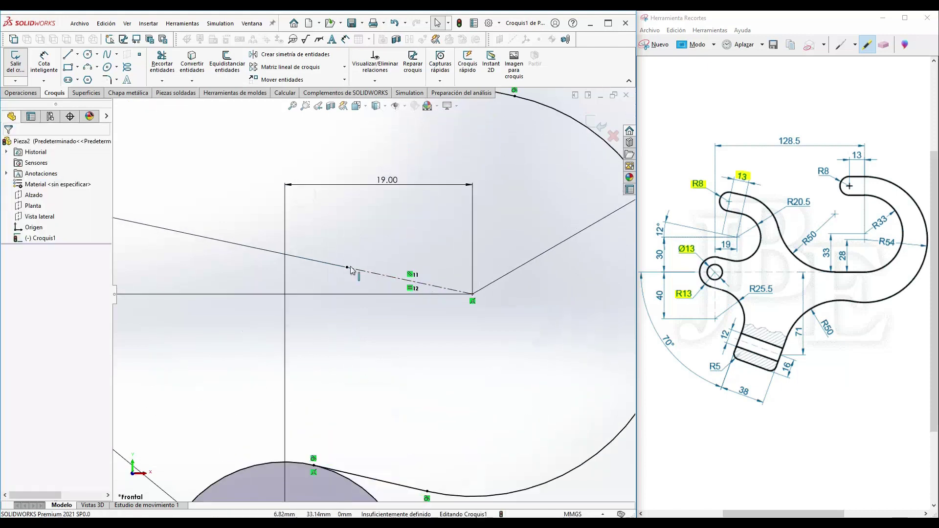
scroll(376, 286, "up", 6)
scroll(377, 284, "up", 3)
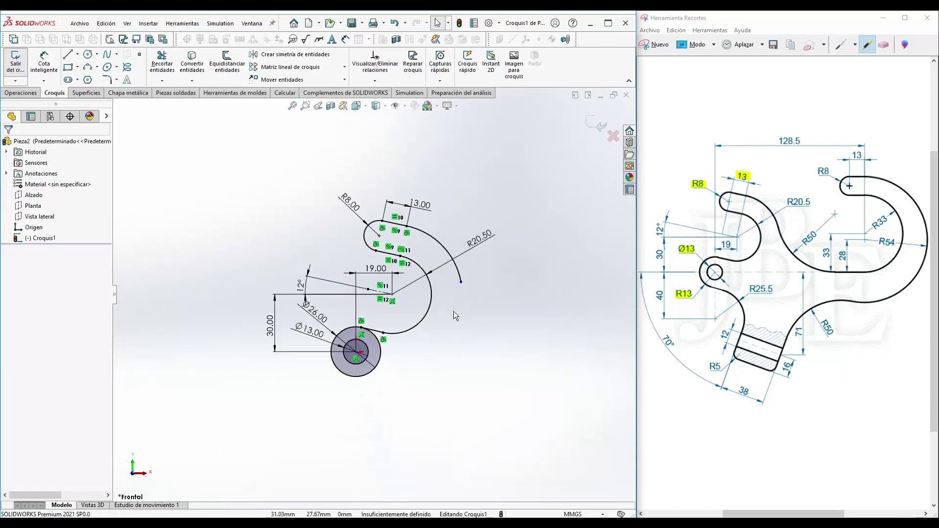
- Switch to the Snipping Tool and highlight the left hook's 30, 19, 12° and R20.5 dimensions on the reference drawing
scroll(456, 312, "down", 2)
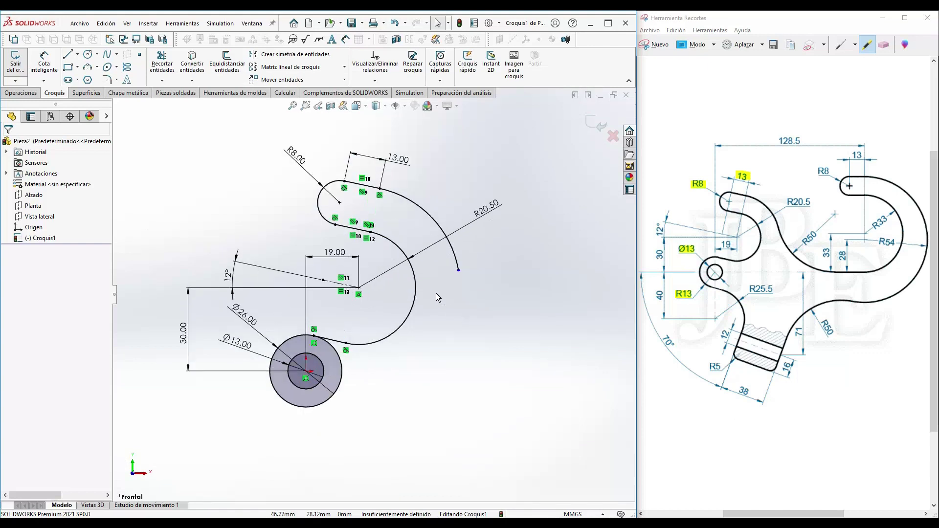
left_click(656, 253)
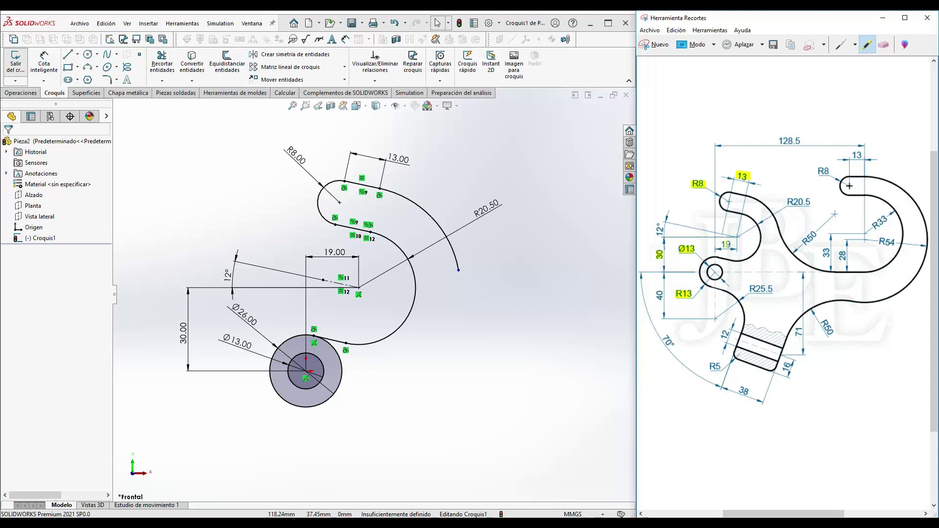
left_click(655, 230)
- Return to SOLIDWORKS and sketch a concave three-point arc of about 47 mm radius from the outer arc's open end, tangent to it and curving down to the right
scroll(442, 289, "up", 5)
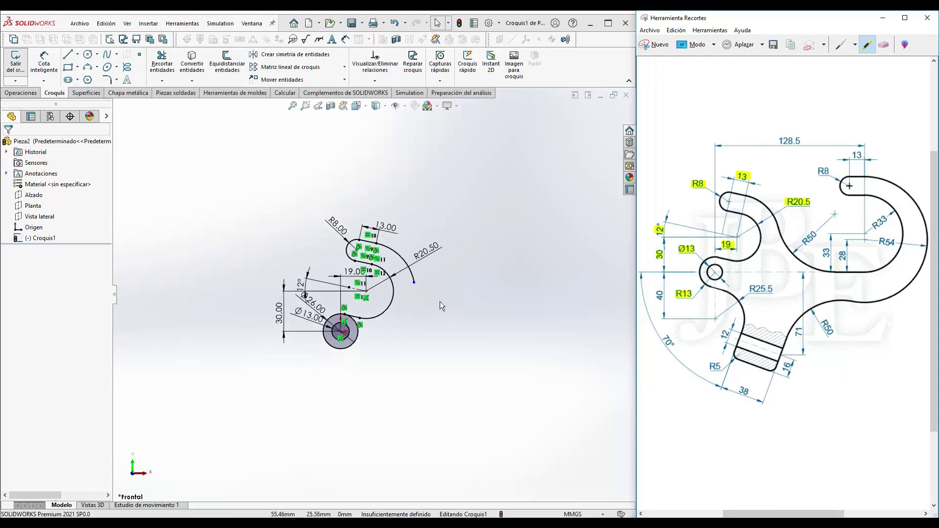
scroll(448, 302, "down", 1)
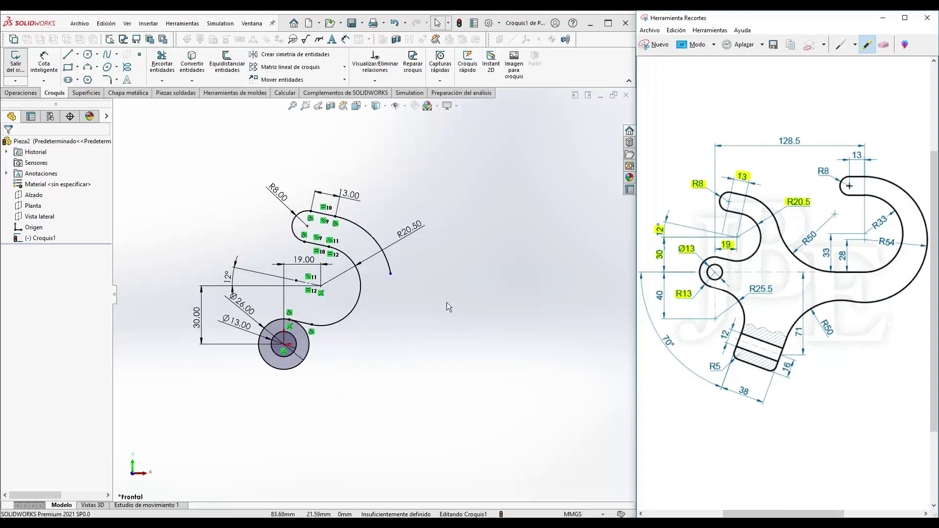
scroll(428, 332, "up", 2)
scroll(451, 326, "down", 2)
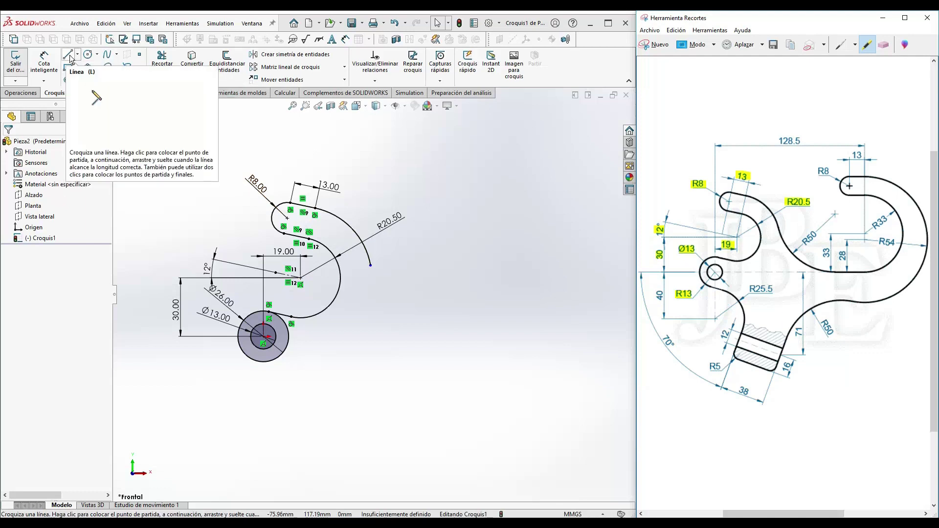
left_click(87, 70)
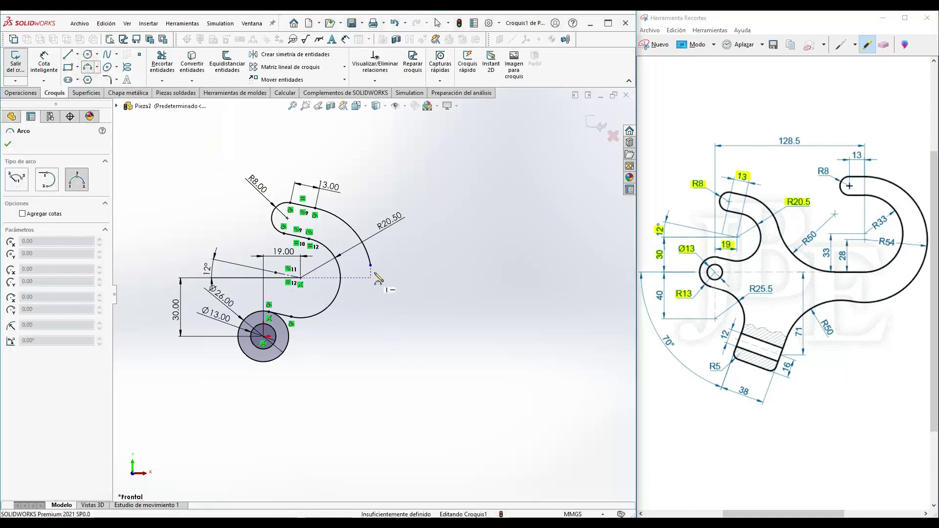
left_click(372, 267)
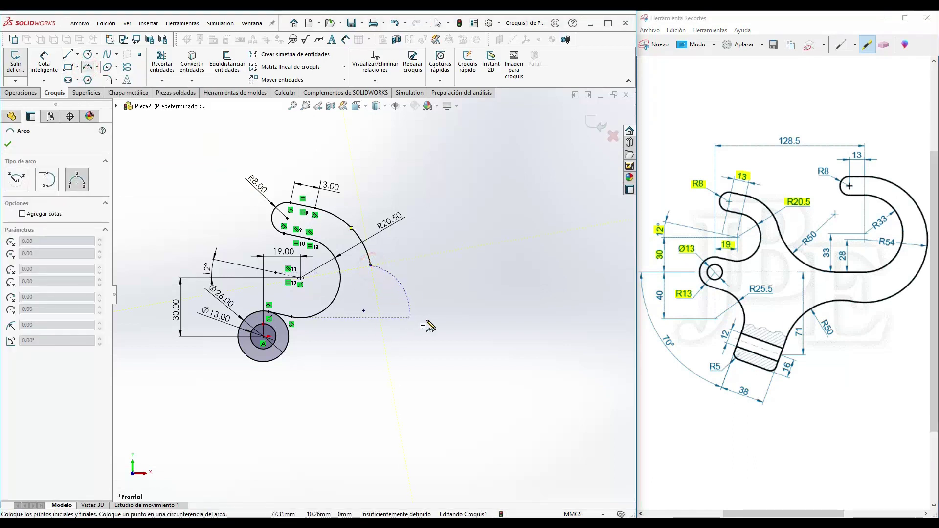
left_click(476, 339)
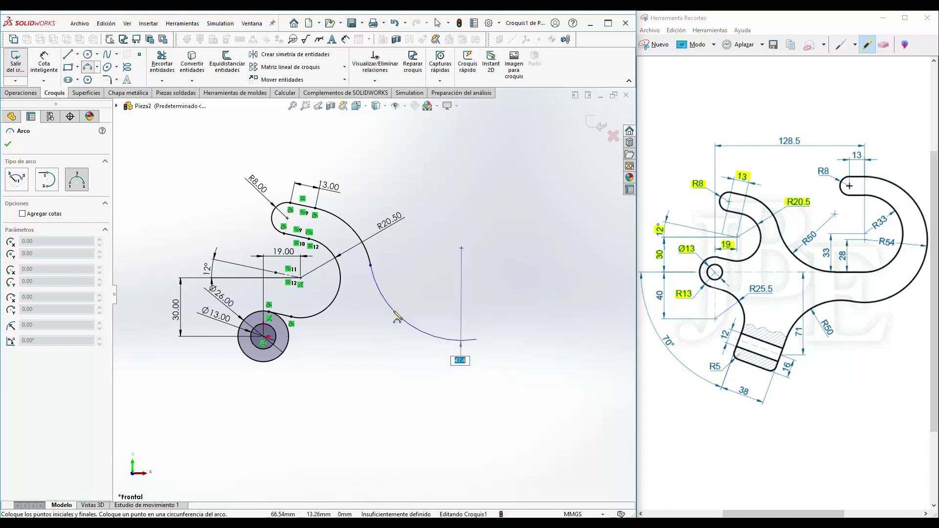
left_click(404, 320)
key("Escape")
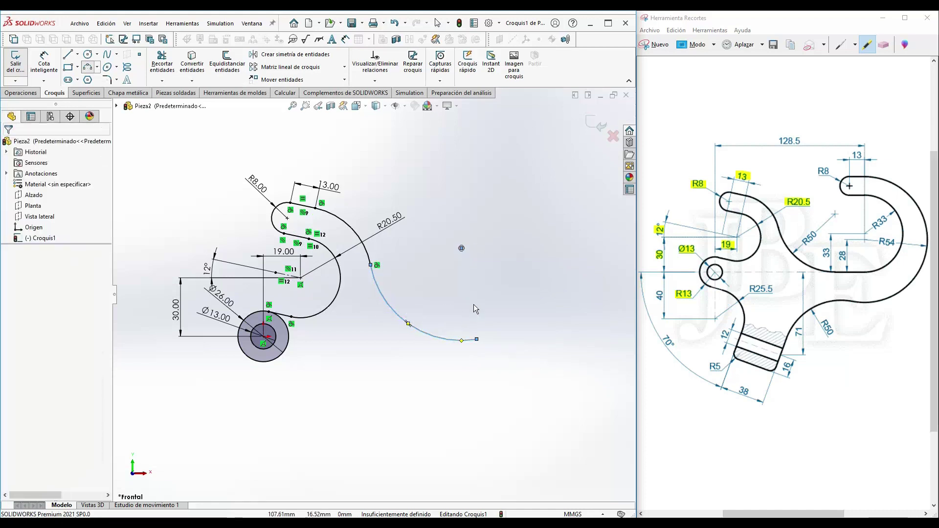
- Sketch a horizontal line about 30 mm long from the concave arc's lower end, continued by an upward tangent semicircle of about 30 mm radius
right_click_drag(474, 304, 444, 307)
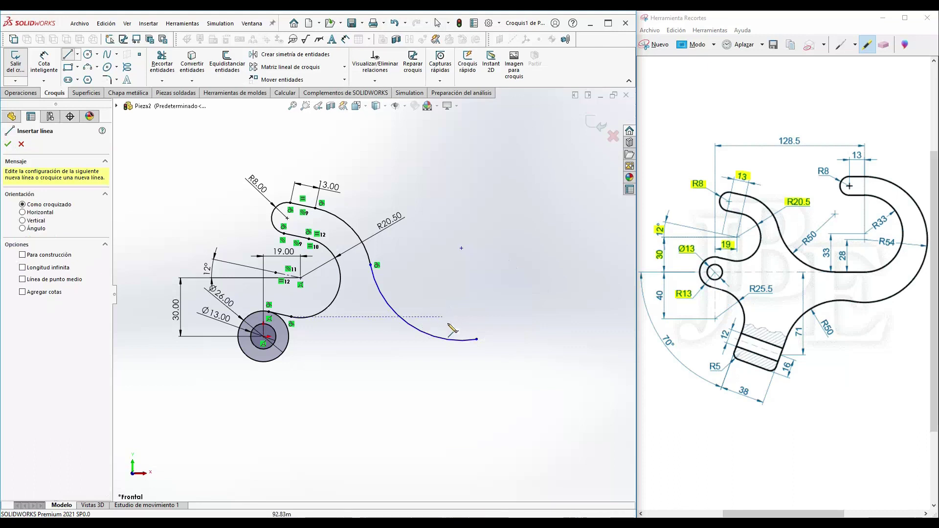
left_click(476, 339)
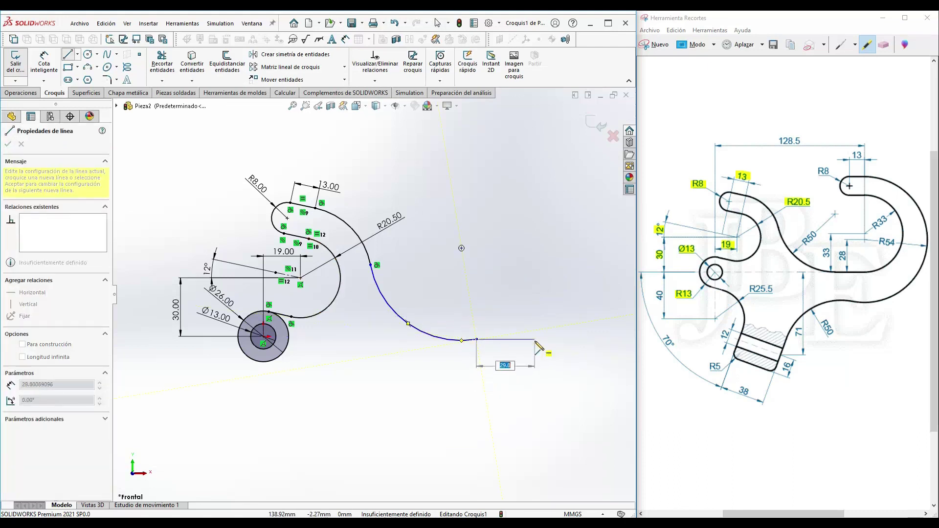
left_click(535, 339)
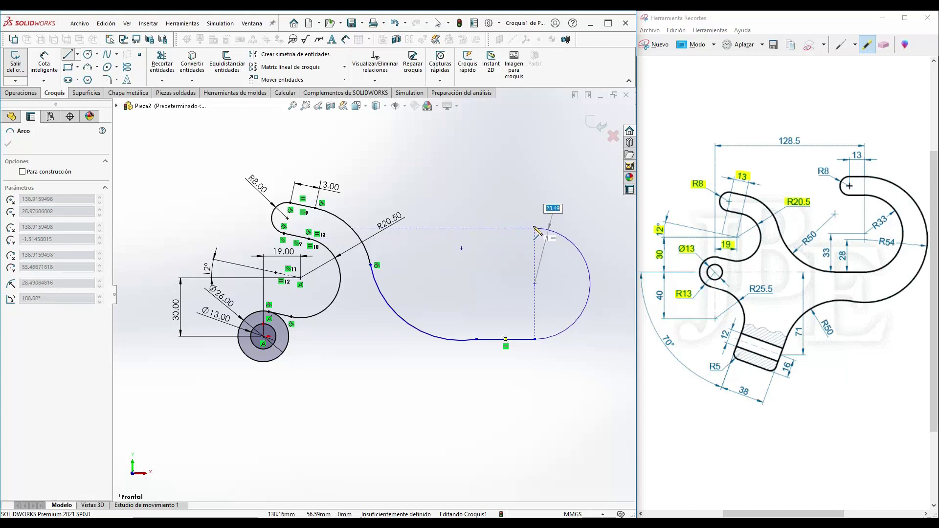
left_click(534, 222)
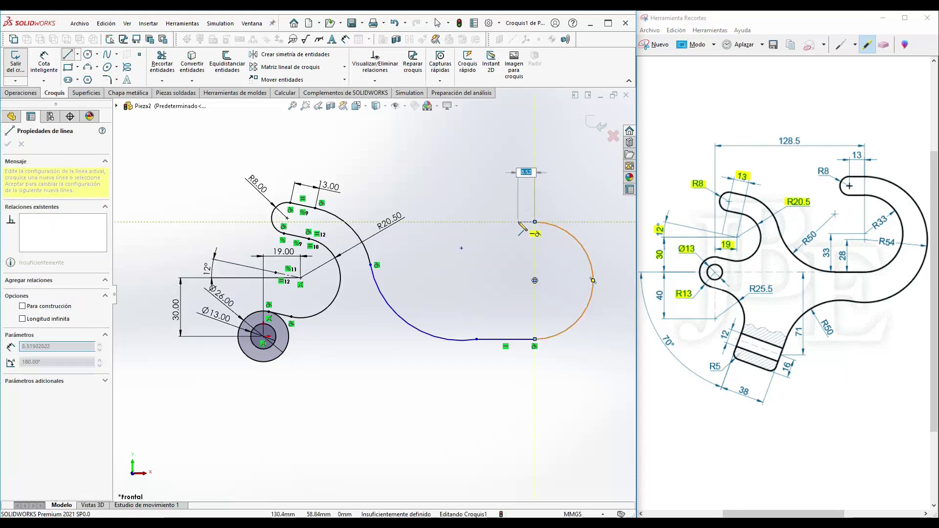
- Sketch the right hook's tip with a short horizontal line, a small tangent semicircle curving upward and a horizontal line about 12.5 mm long
left_click(511, 222)
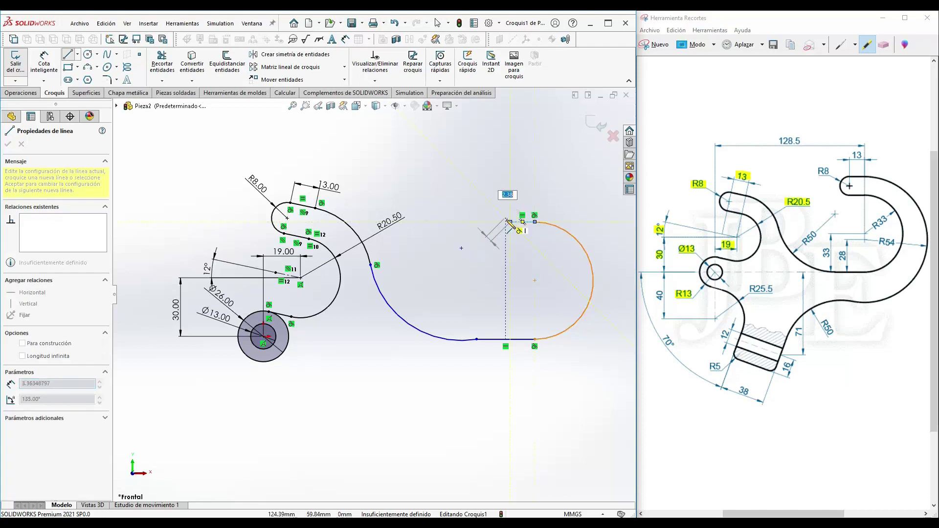
left_click(509, 184)
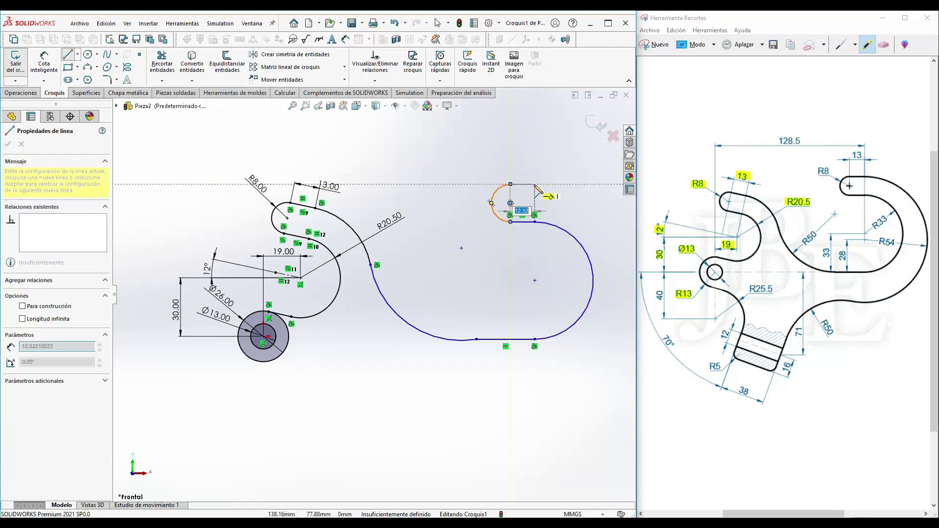
left_click(534, 184)
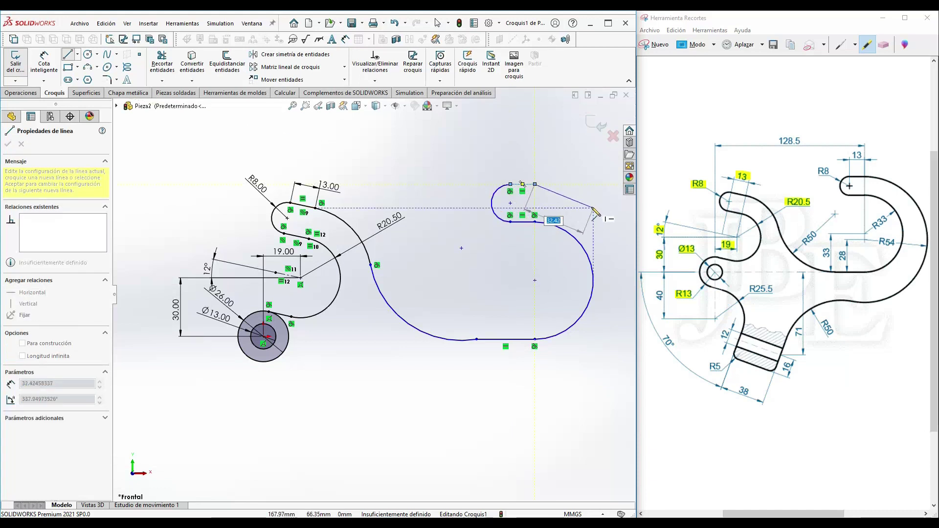
key("Escape")
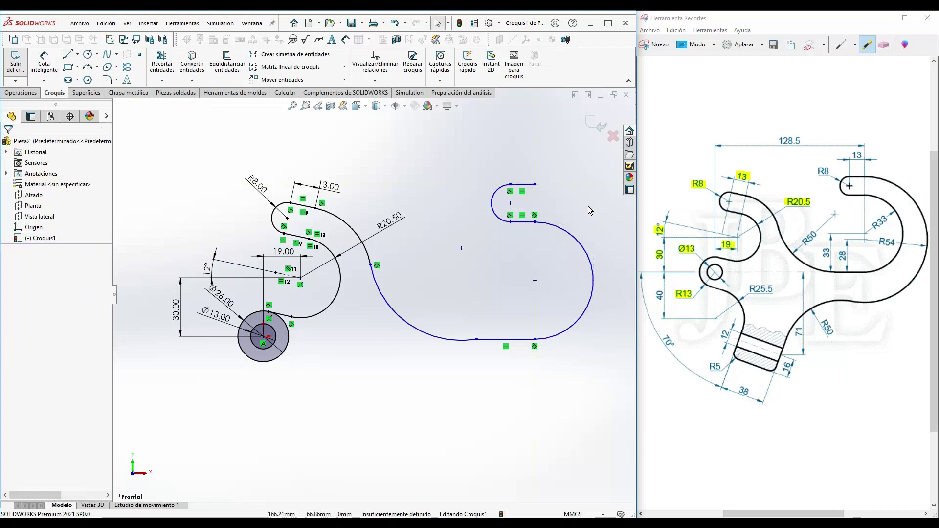
key("z")
scroll(571, 278, "down", 1)
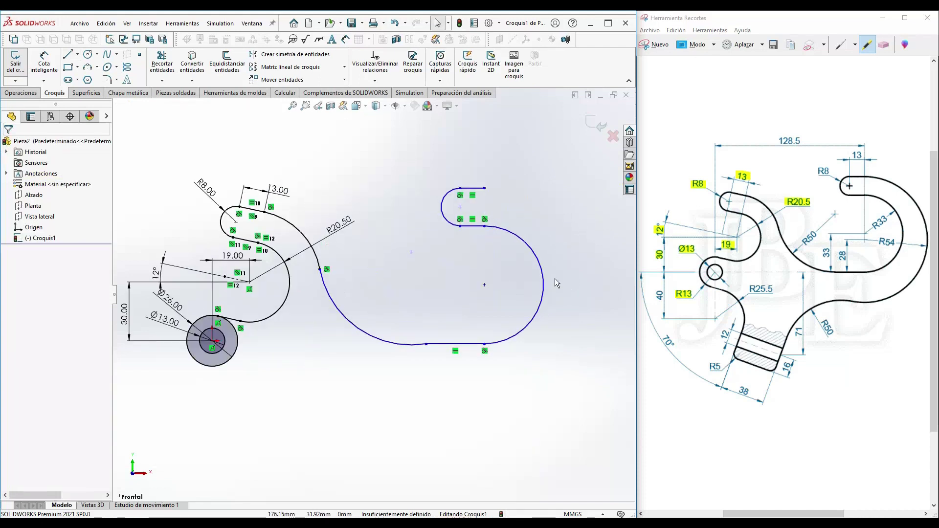
- Make the concave arc tangent to the lower horizontal line, and make that line coincident with the circles' centre at the origin
left_click_drag(427, 344, 411, 344)
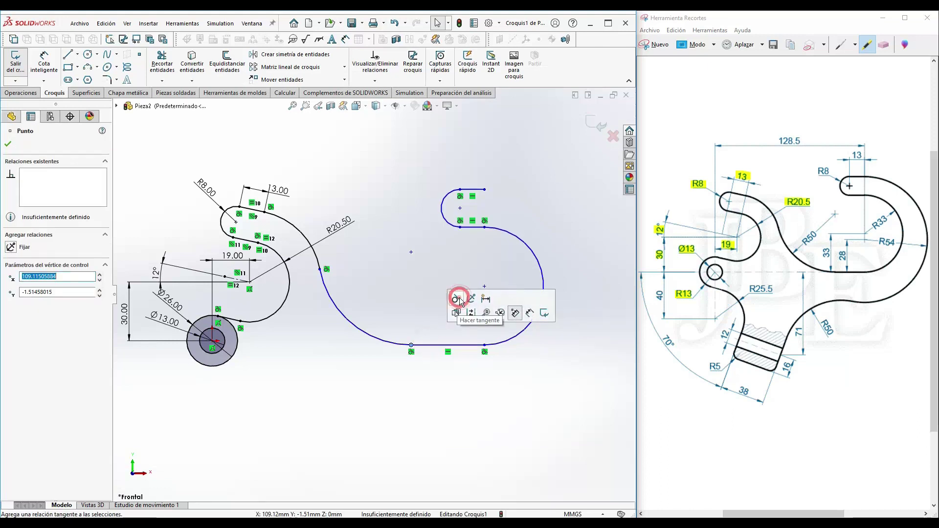
left_click(460, 299)
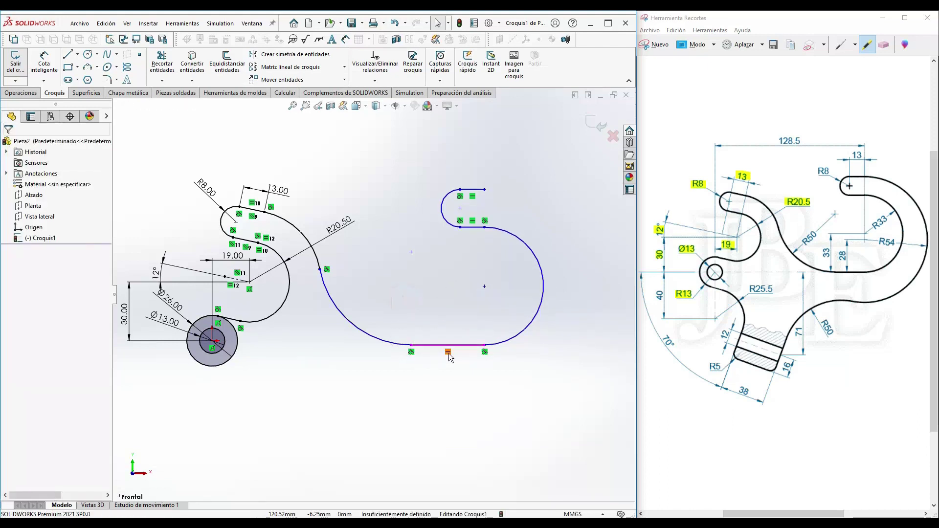
left_click(425, 346)
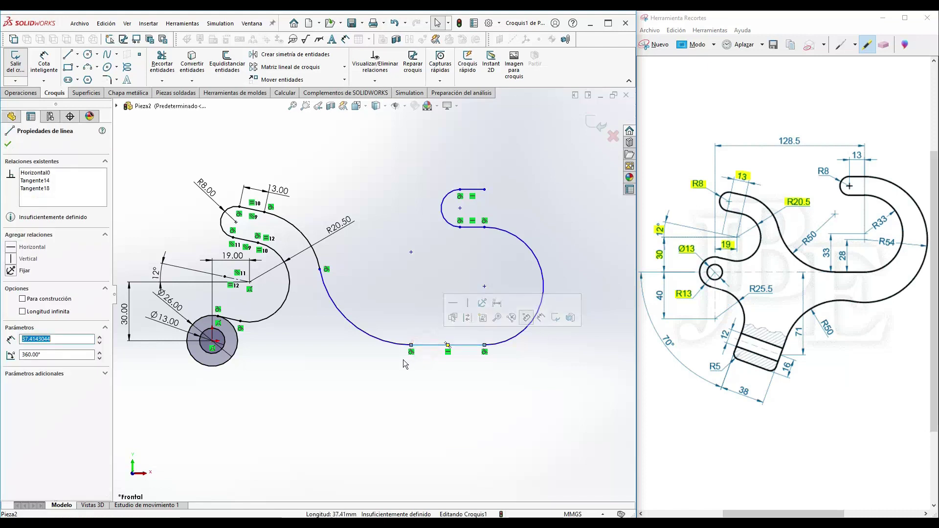
left_click(213, 342, "ctrl")
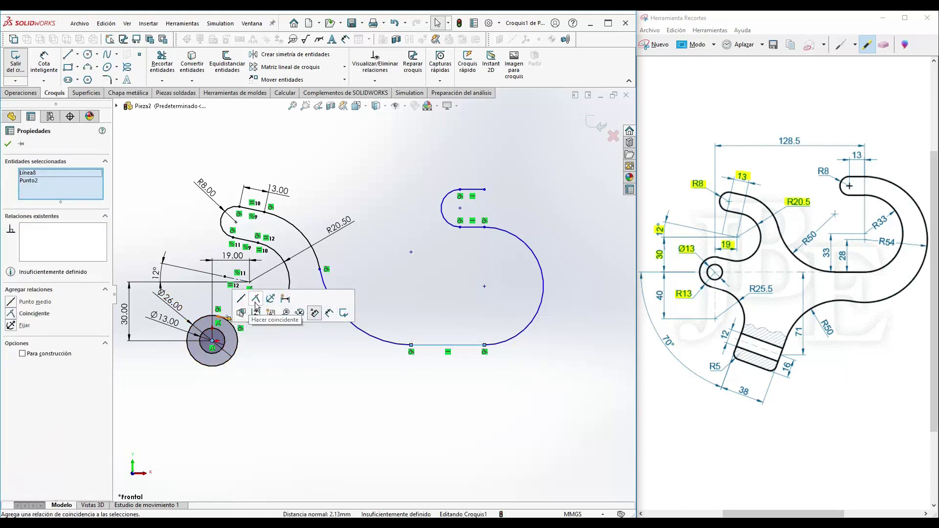
left_click(255, 304)
left_click(345, 386)
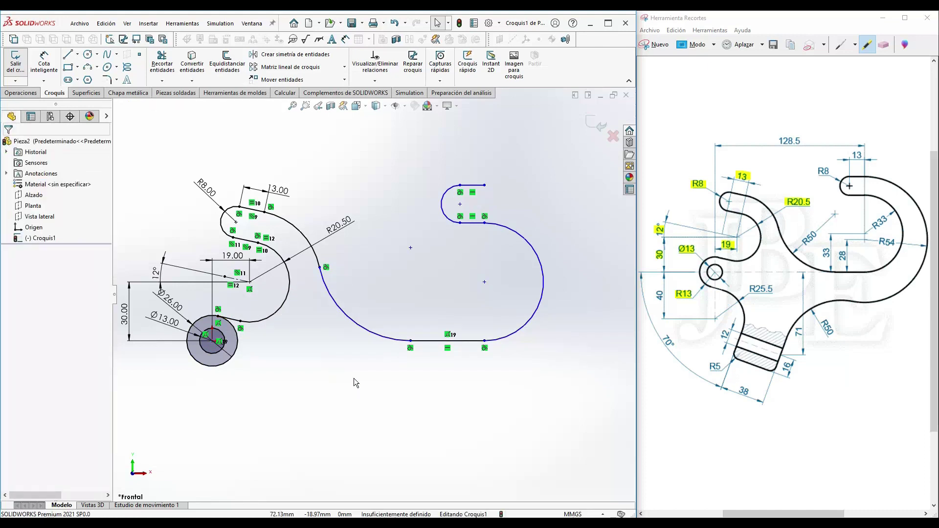
- Dimension the radius of the concave arc between the two hooks as 50 mm
right_click_drag(350, 420, 350, 386)
left_click(346, 319)
left_click(366, 294)
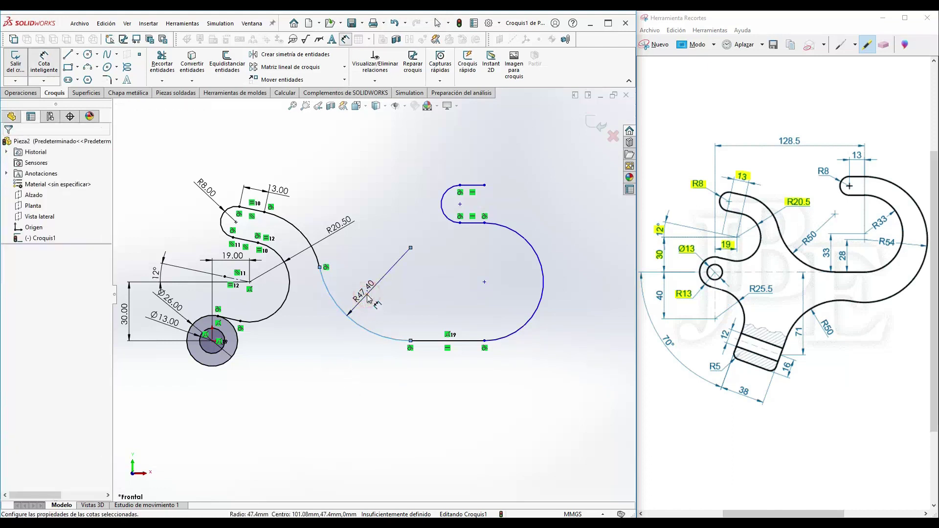
type("50")
key("Return")
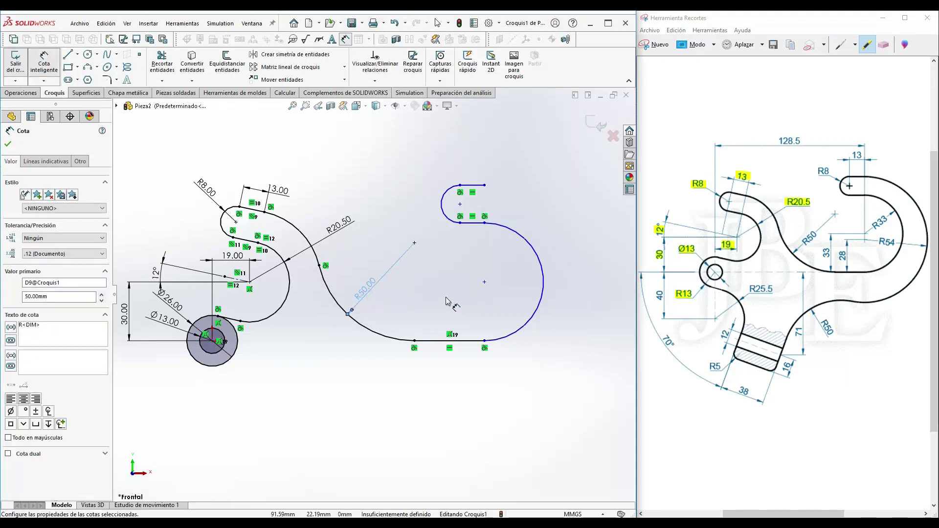
- Dimension the radius of the right hook's large inner arc as 33 mm
left_click(540, 269)
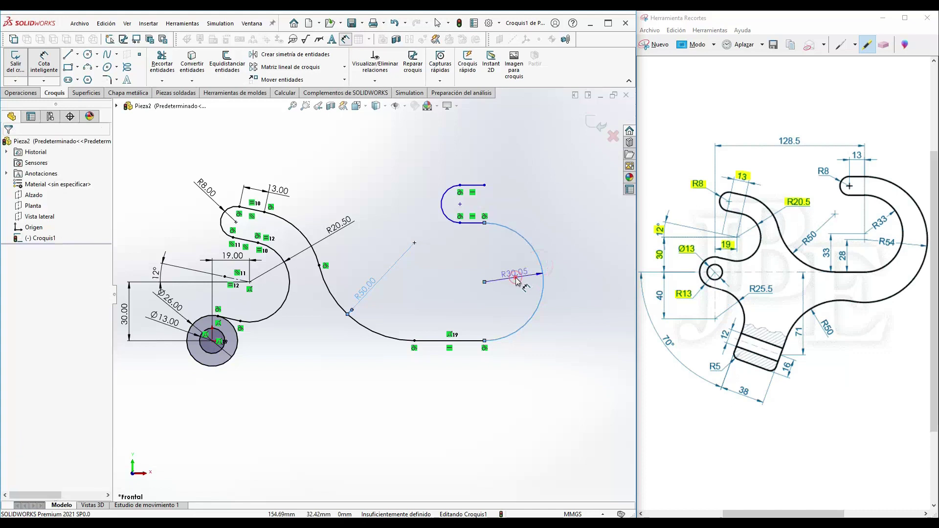
left_click(516, 281)
type("33")
key("Return")
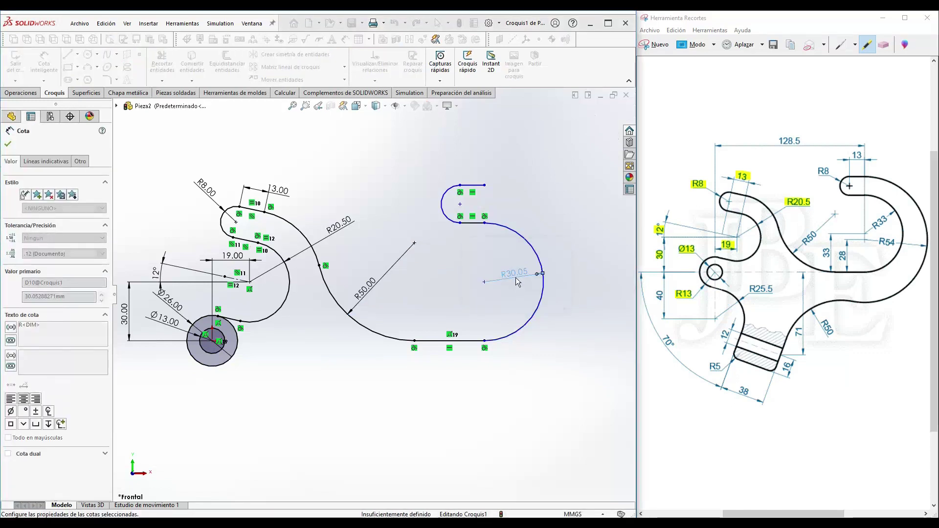
left_click(7, 144)
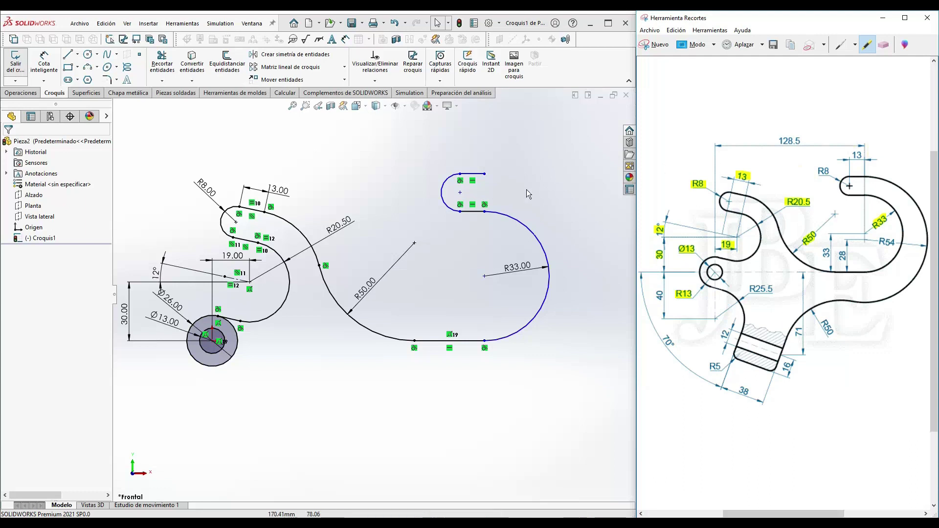
- Make the right hook's small tip arc equal in radius to the left hook's R8 tip arc
left_click(386, 175)
scroll(386, 176, "down", 2)
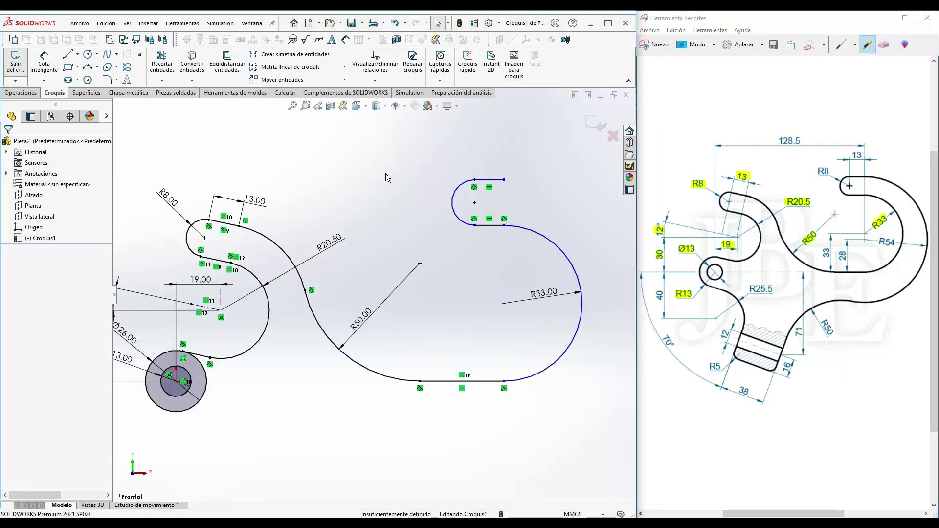
key("z")
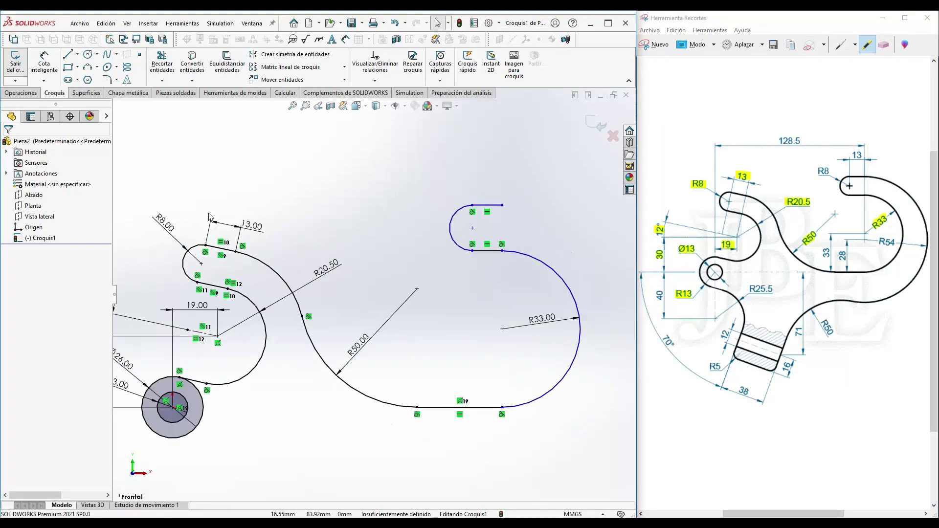
left_click(196, 248)
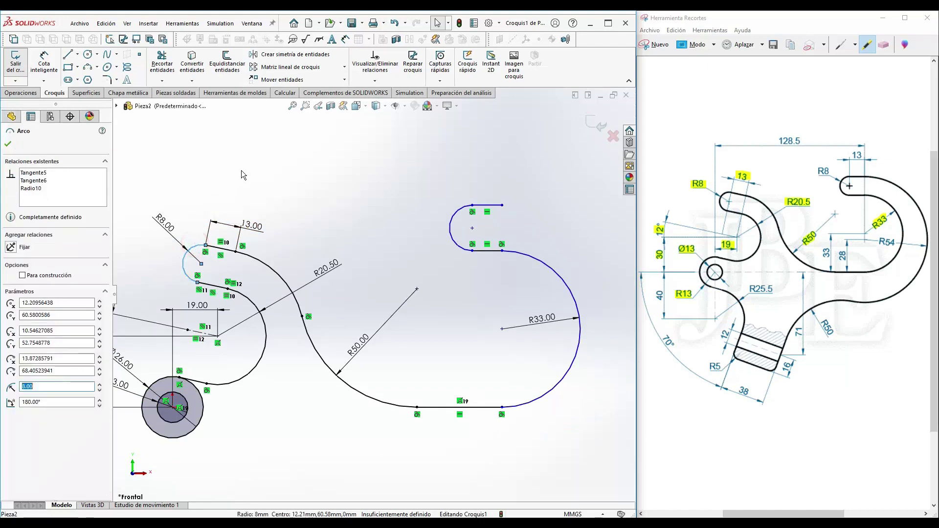
left_click(457, 216, "ctrl")
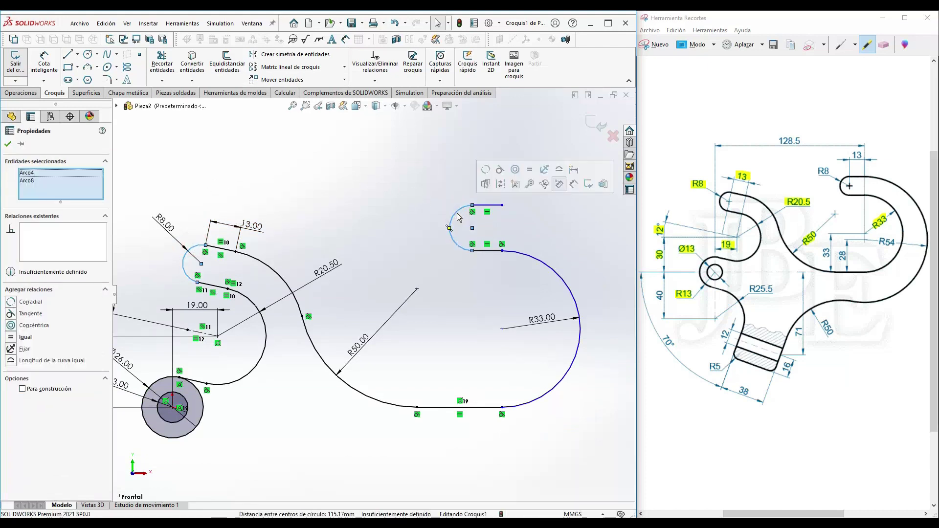
left_click(529, 172)
left_click(336, 185)
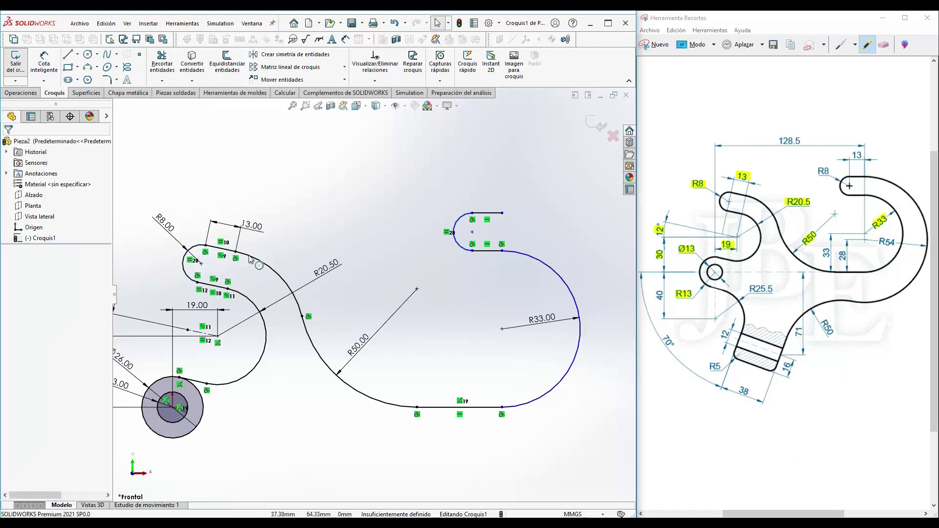
- Make both horizontal lines at the right hook's tip equal in length to the left hook's 13 mm line
left_click(233, 256)
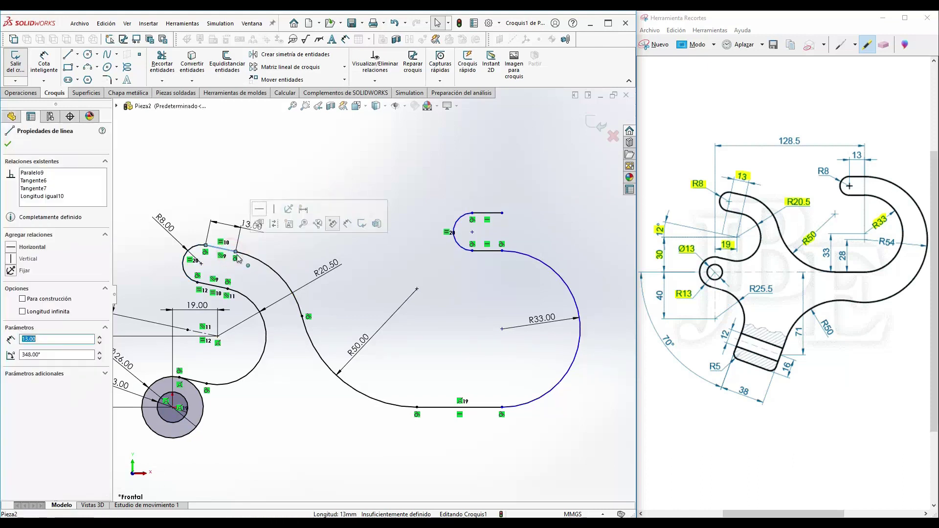
left_click(481, 215, "ctrl")
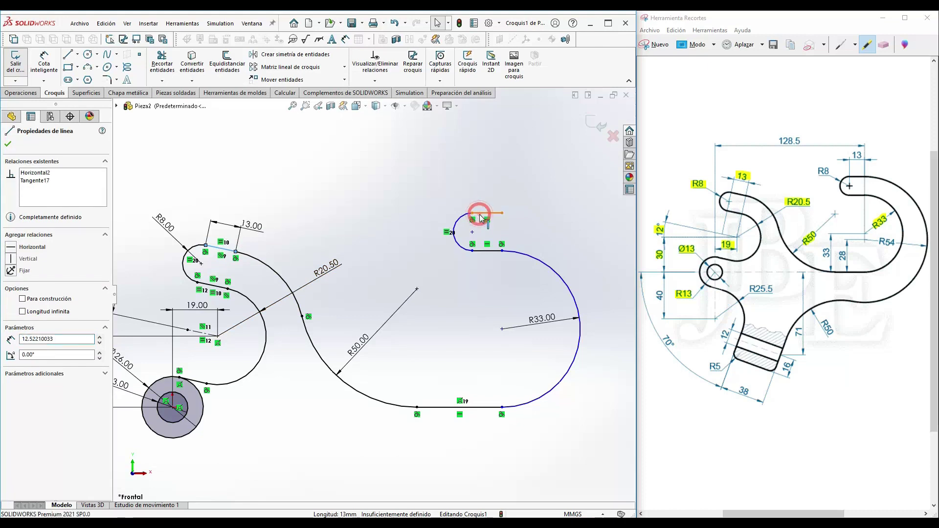
left_click(481, 250, "ctrl")
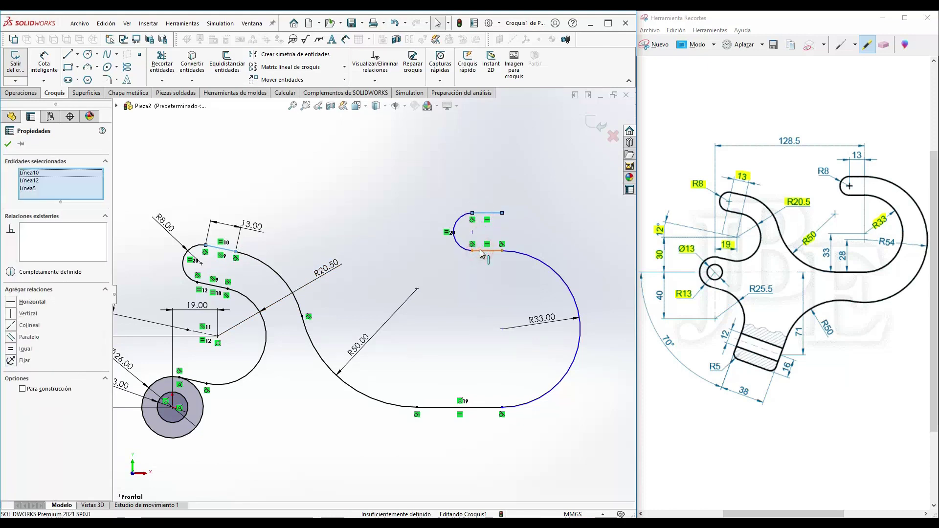
left_click(567, 206)
left_click(327, 177)
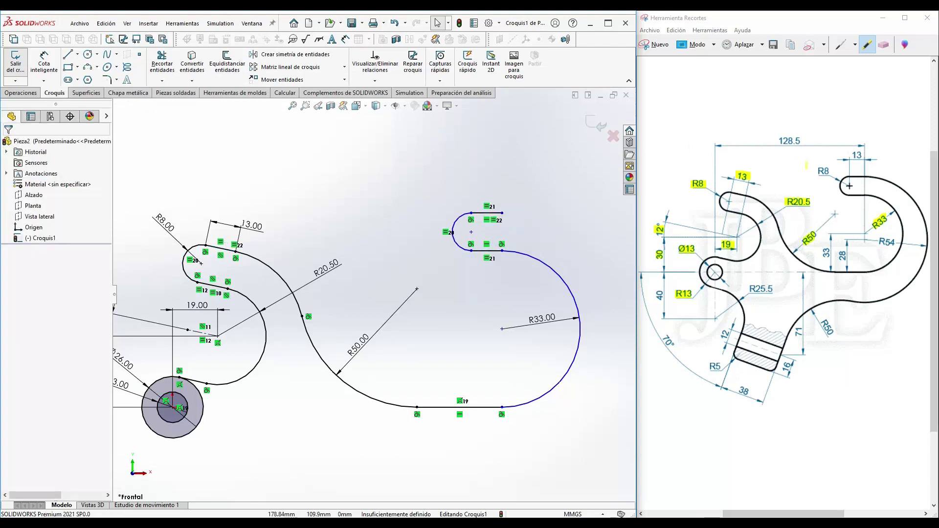
- Switch to the Snipping Tool and highlight the right hook's R8, 13 and 33 dimensions on the reference drawing
left_click_drag(818, 172, 862, 156)
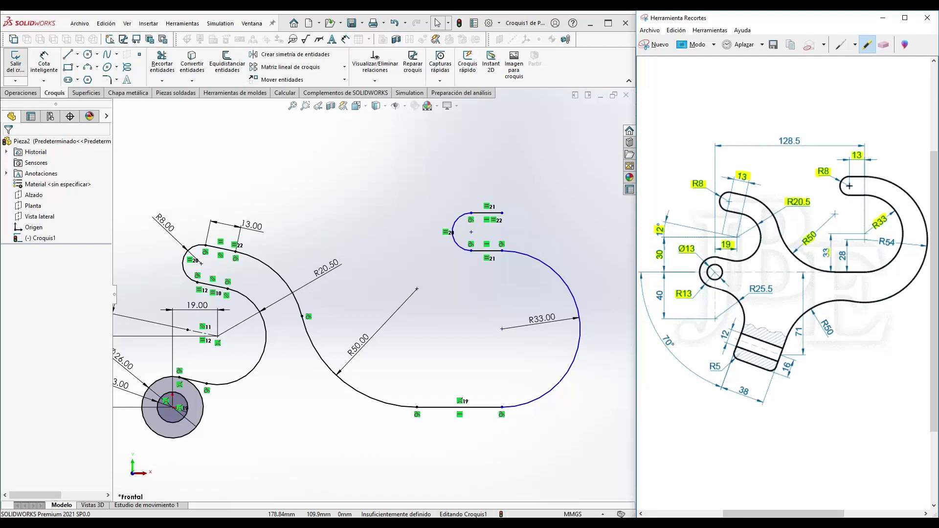
left_click_drag(830, 241, 867, 226)
left_click(884, 46)
left_click(849, 232)
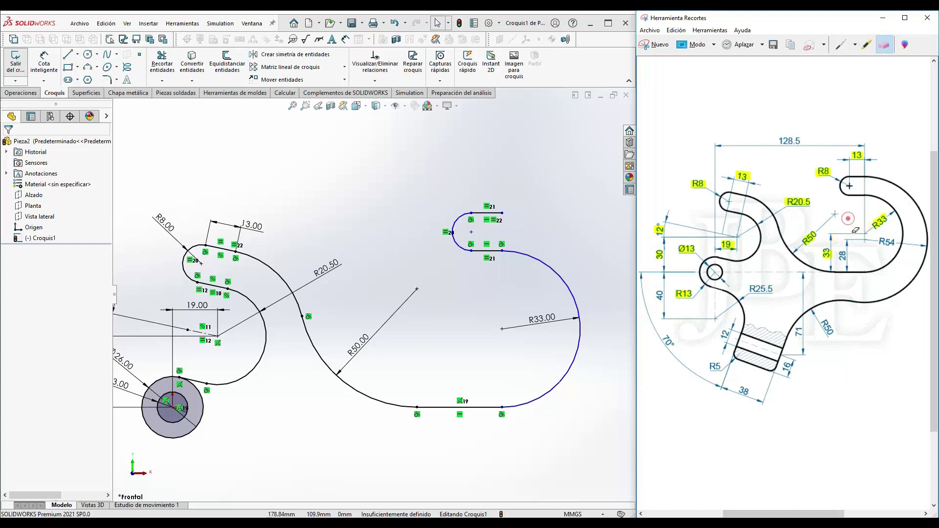
left_click(867, 45)
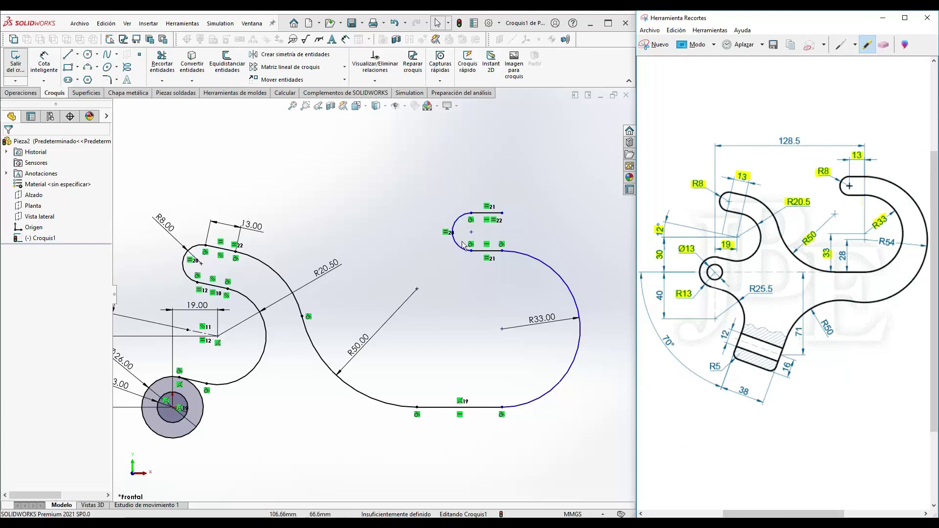
- Dimension the horizontal distance between the origin circles' centre and the right hook's R33 arc centre as 128.5 mm
left_click(374, 202)
scroll(375, 202, "up", 1)
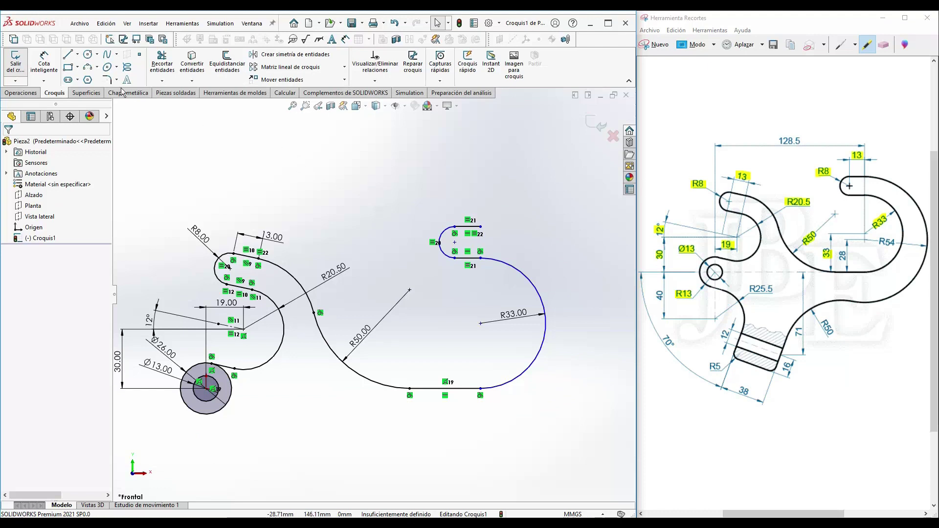
left_click(44, 61)
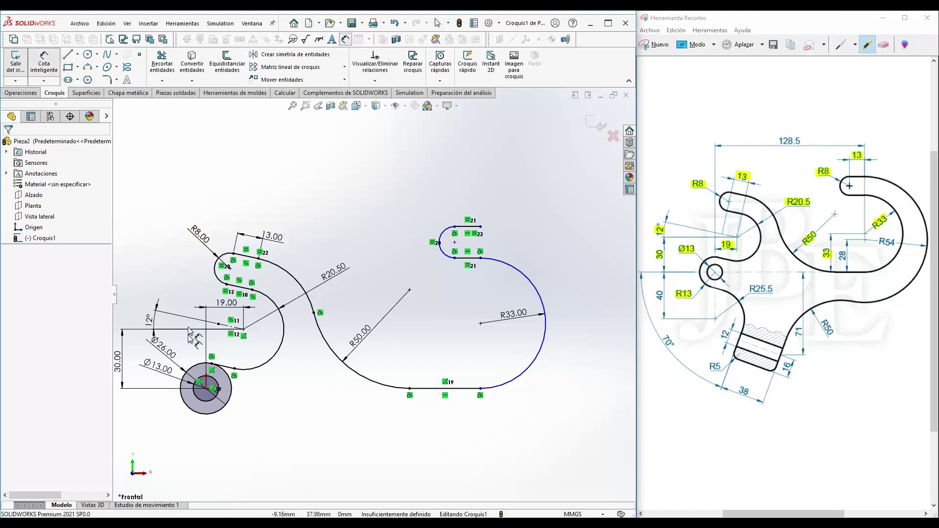
left_click(207, 389)
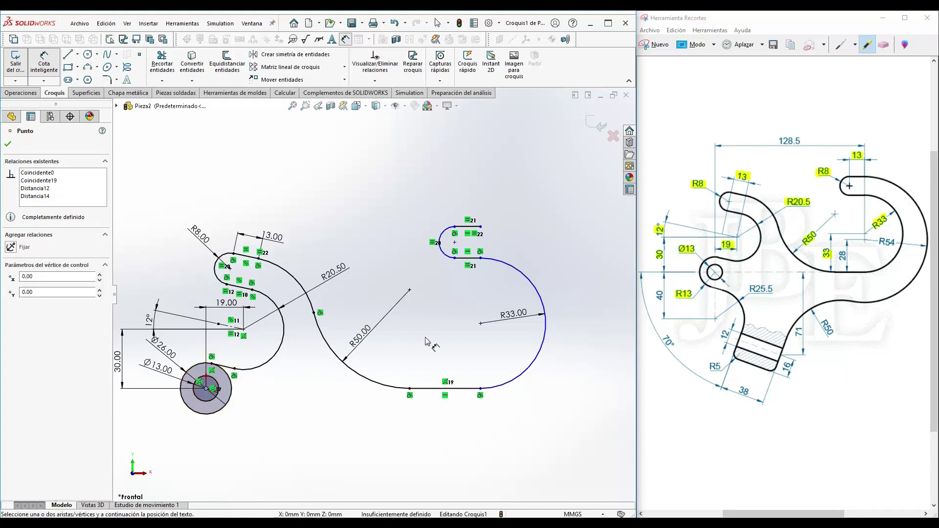
left_click(480, 325)
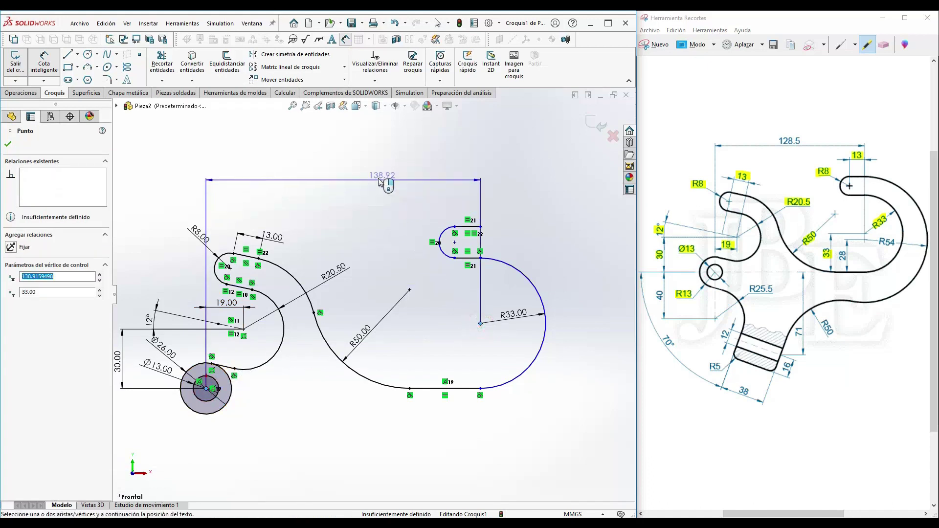
left_click(376, 180)
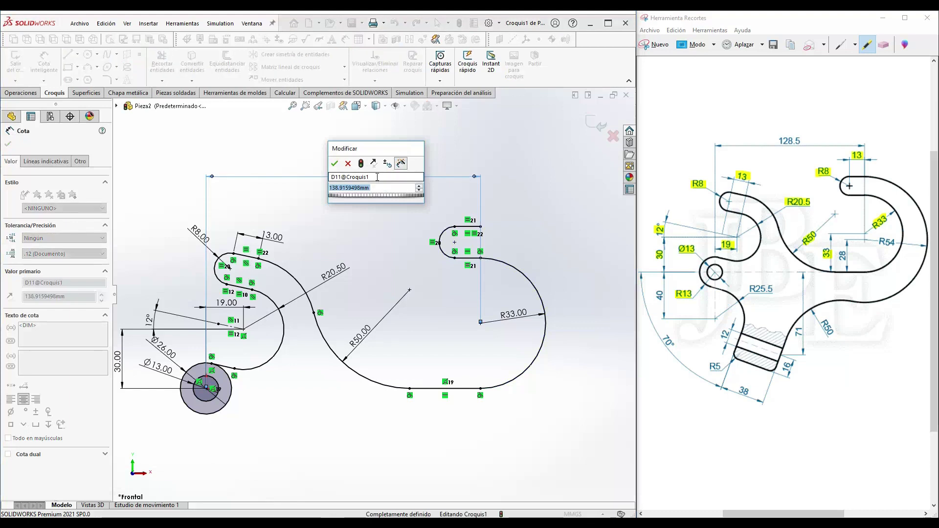
type("128.5")
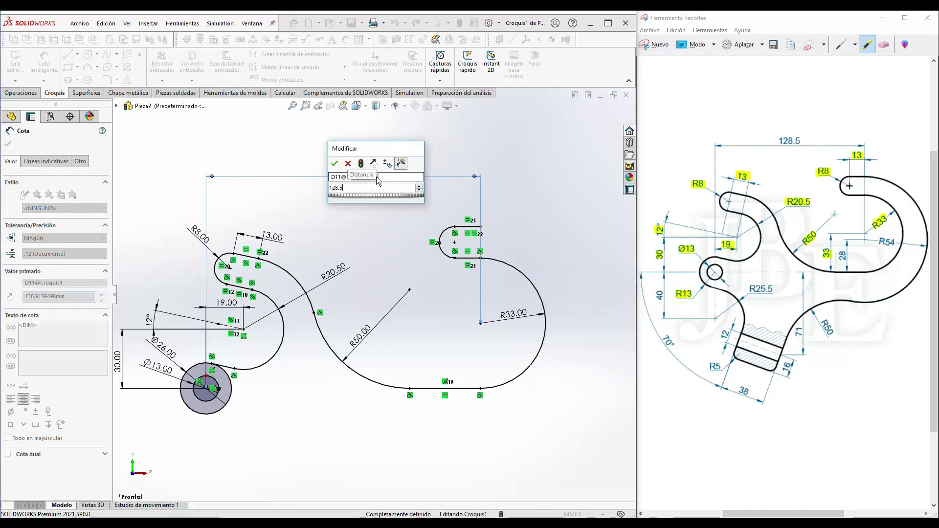
key("Return")
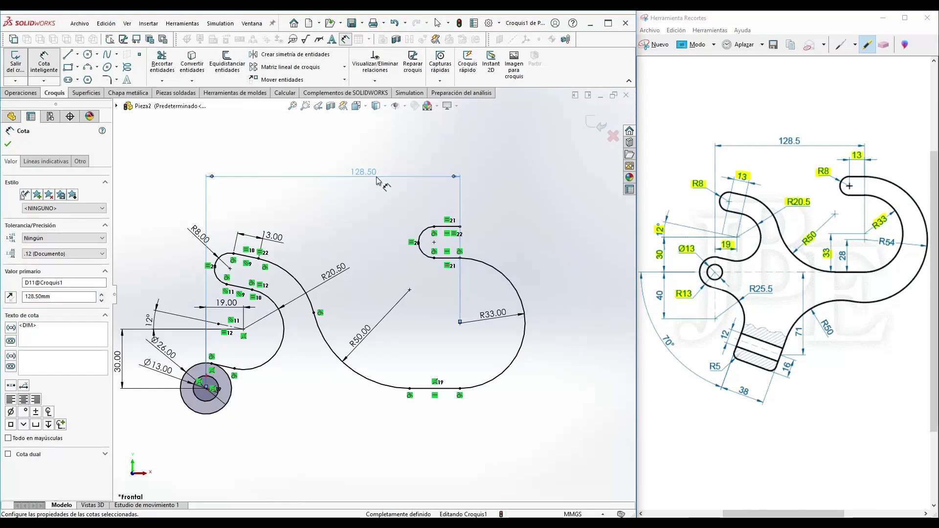
left_click(8, 144)
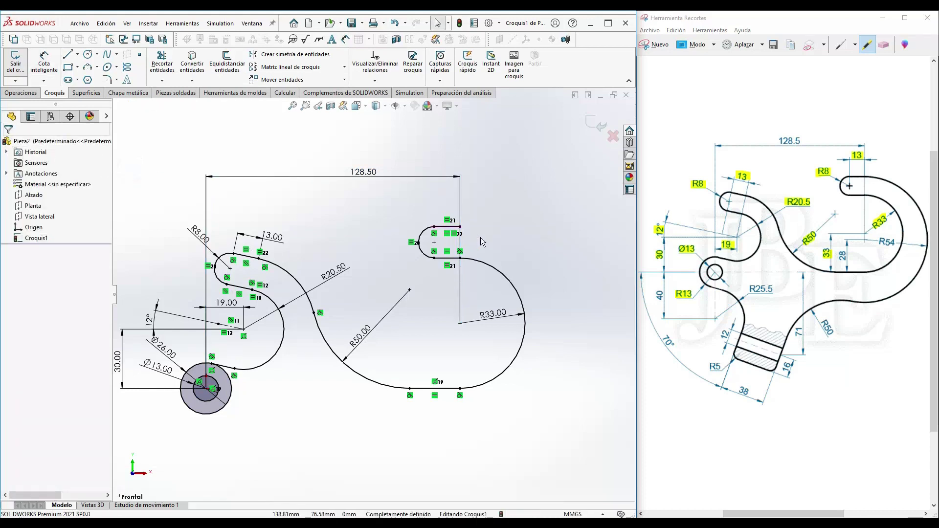
- Sketch the shank outline as four connected lines, starting on the Ø26 circle's lower edge, with each line perpendicular to the previous one
scroll(373, 293, "up", 4)
scroll(326, 371, "down", 2)
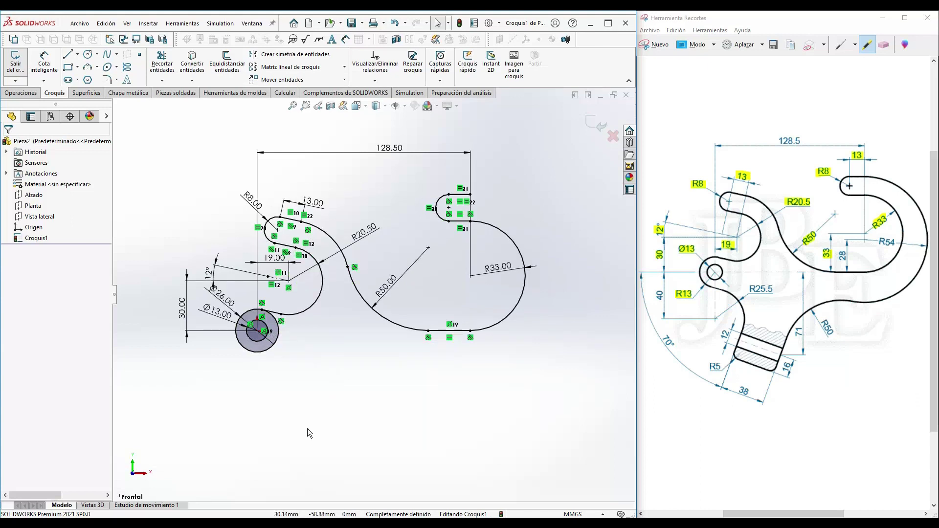
scroll(307, 429, "down", 1)
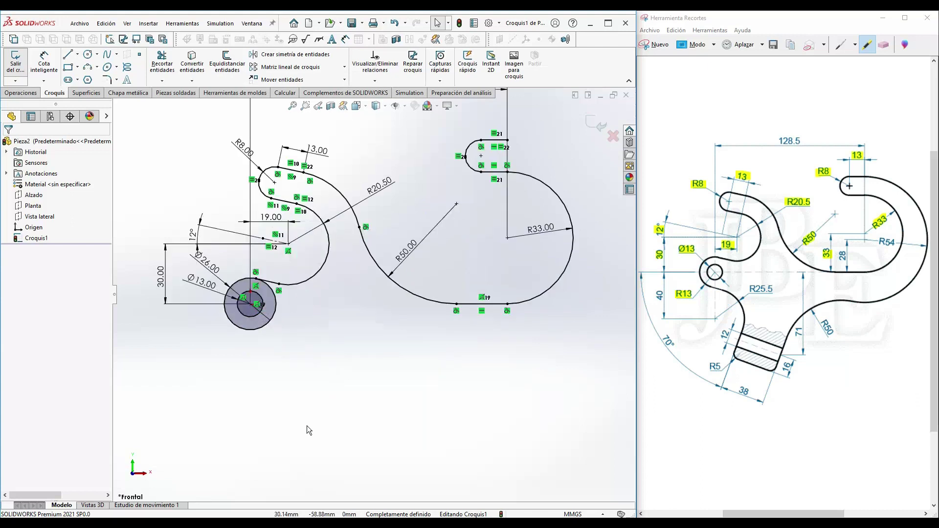
left_click(65, 58)
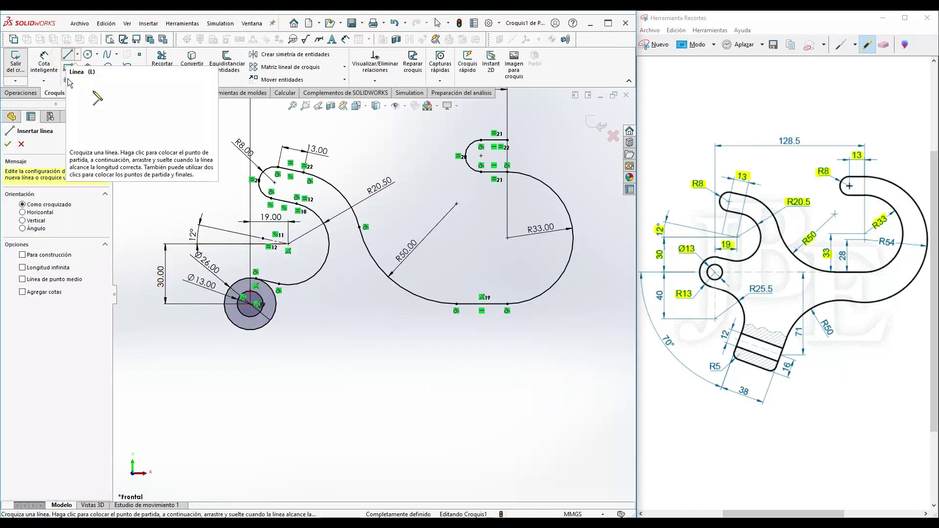
left_click(231, 326)
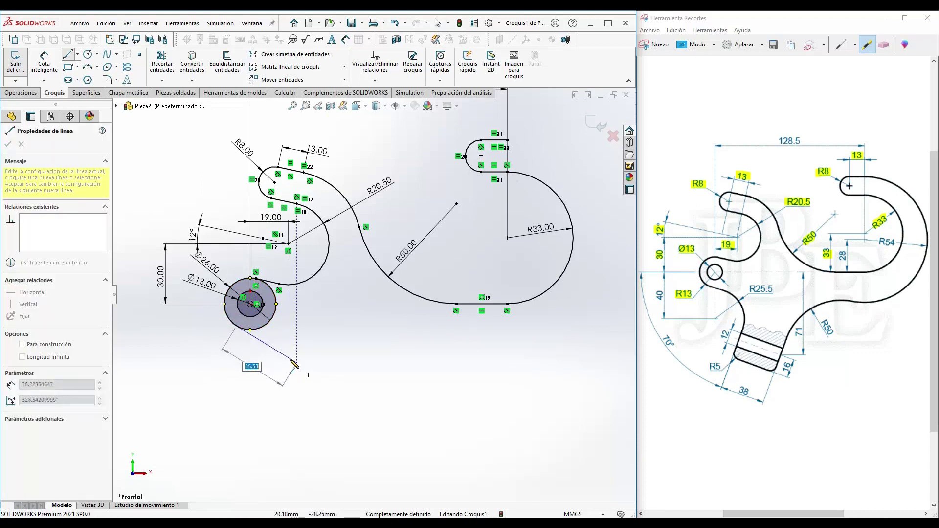
left_click(317, 363)
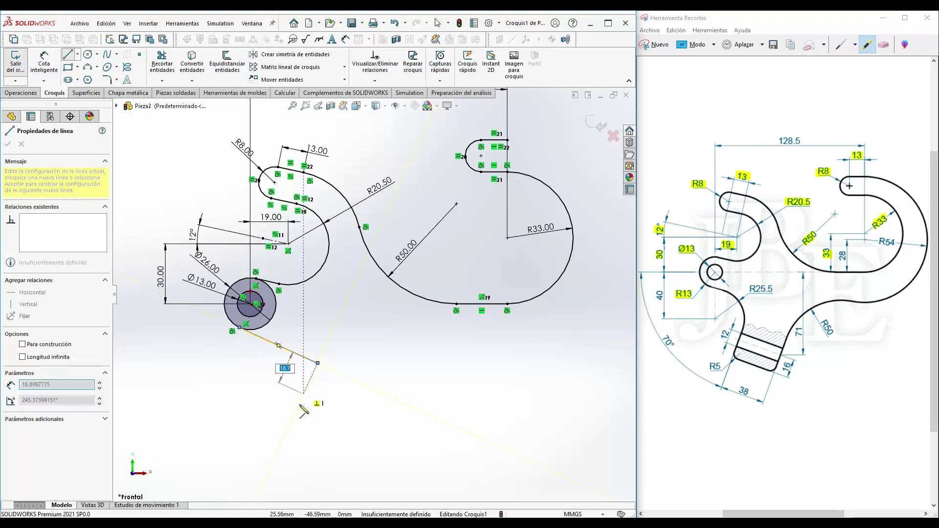
left_click(289, 427)
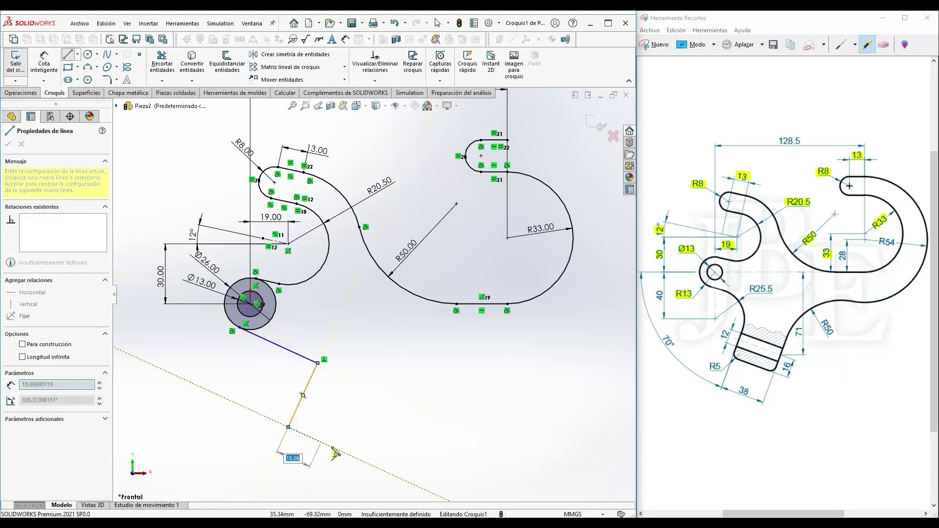
left_click(343, 451)
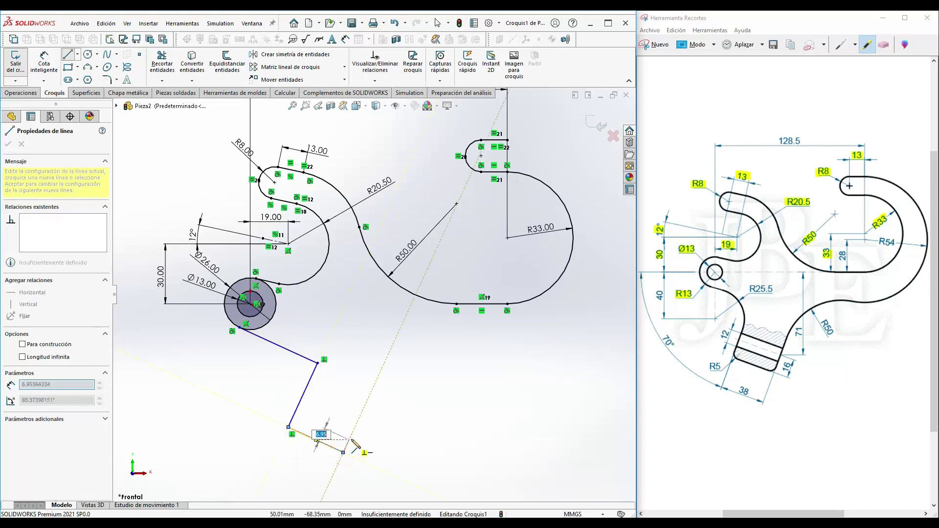
left_click(367, 402)
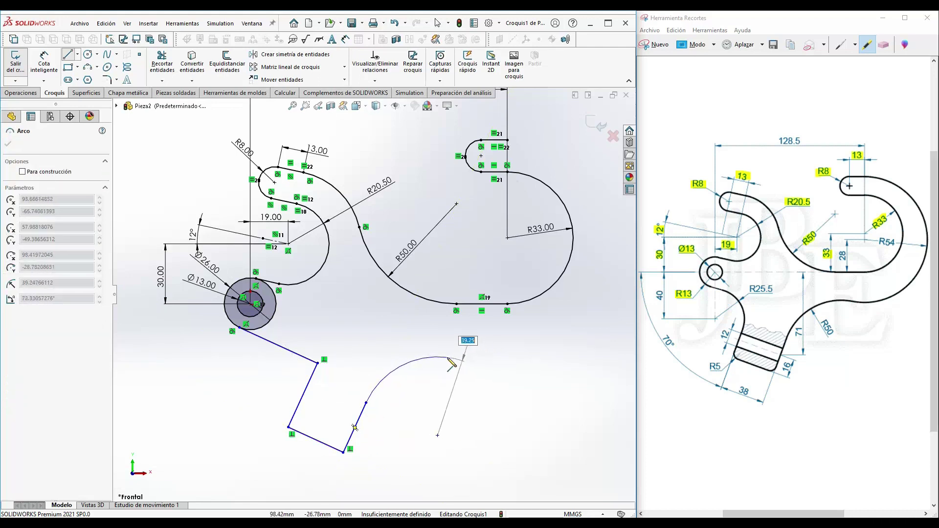
- Continue the outline from the shank with two tangent arcs, ending at the free endpoint of the right hook's upper tip line
left_click(451, 357)
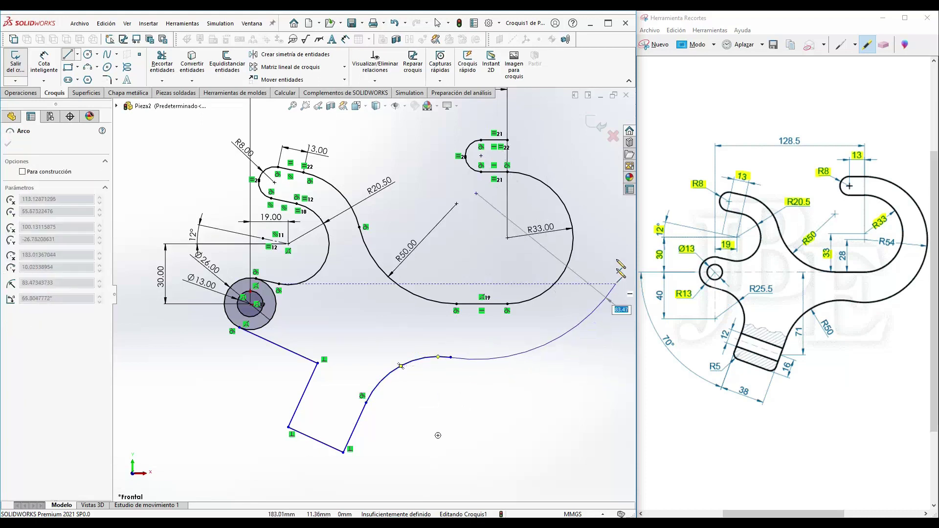
left_click(509, 142)
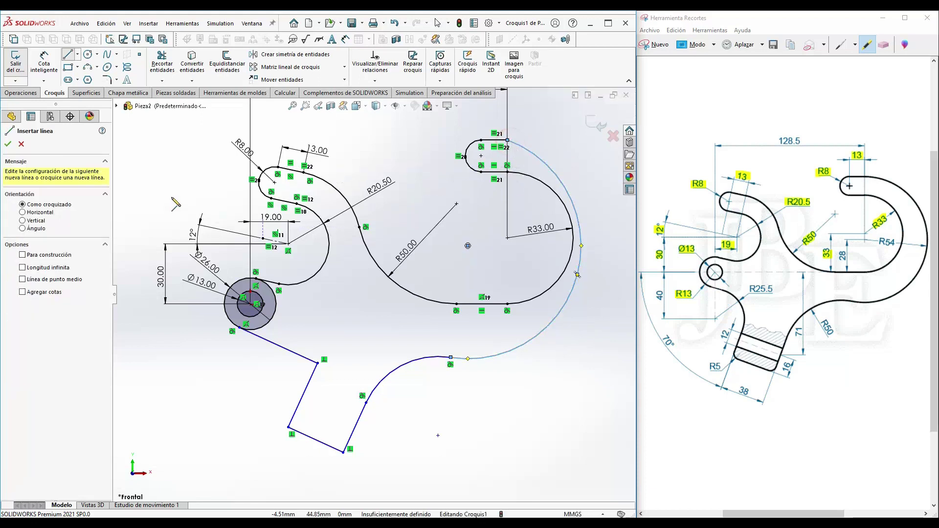
key("Escape")
left_click(493, 402)
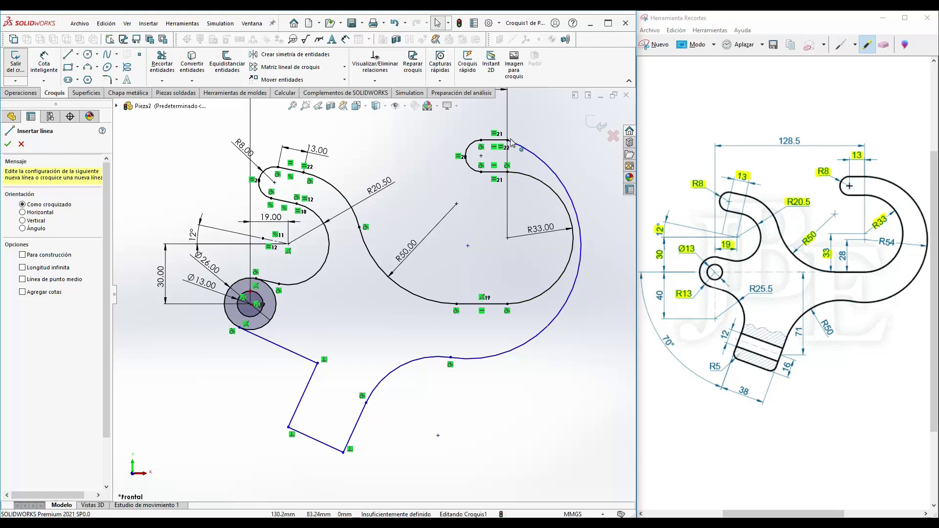
- Make the large outer arc tangent to the right hook's upper tip line at their shared endpoint
left_click(509, 140)
left_click(541, 98)
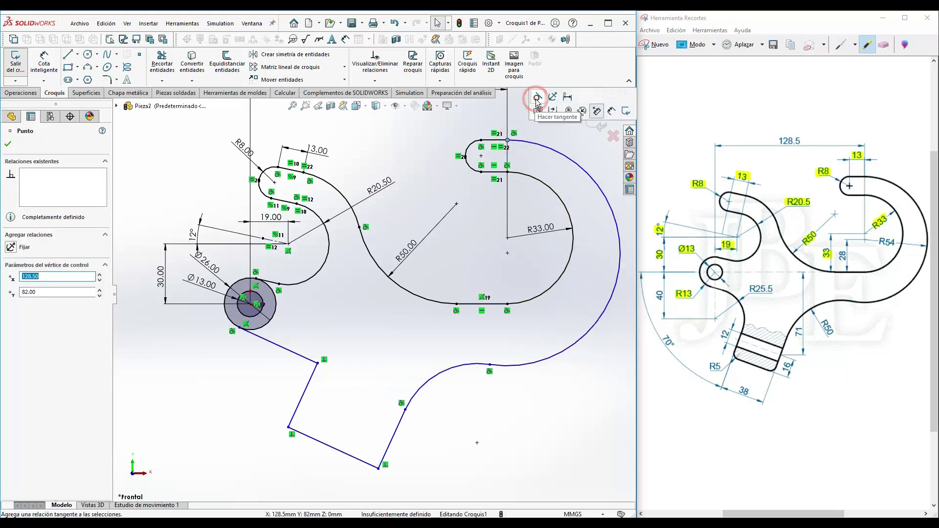
left_click(528, 408)
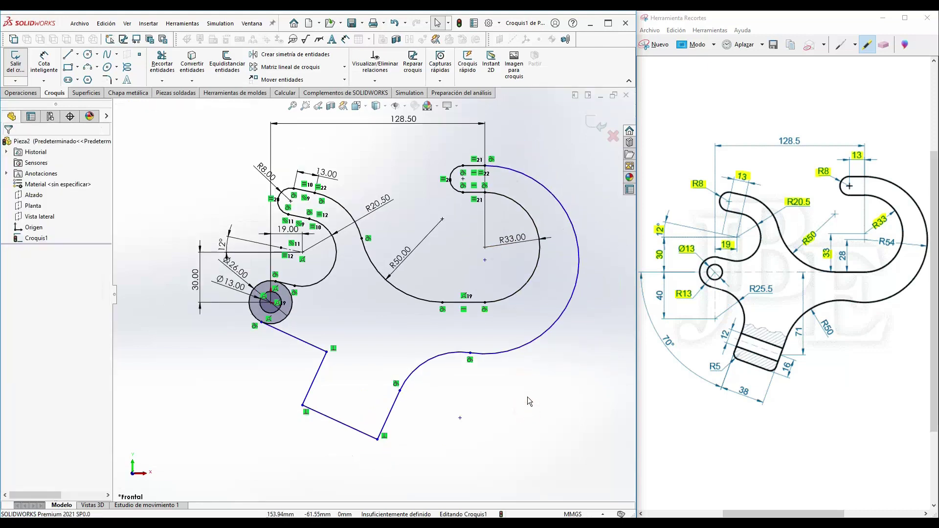
- Draw a construction line across the shank between its two long sides, perpendicular to them and above the end edge
scroll(501, 250, "down", 2)
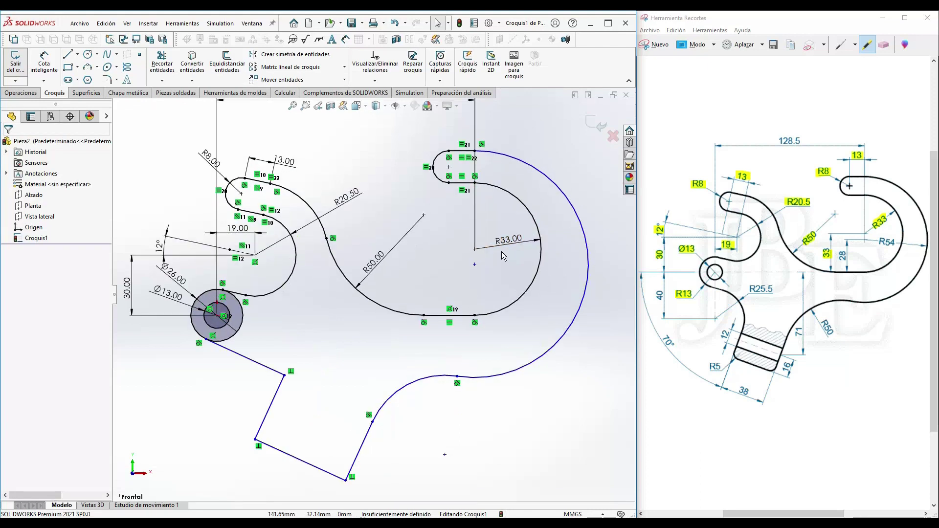
left_click(209, 402)
left_click(77, 54)
left_click(90, 75)
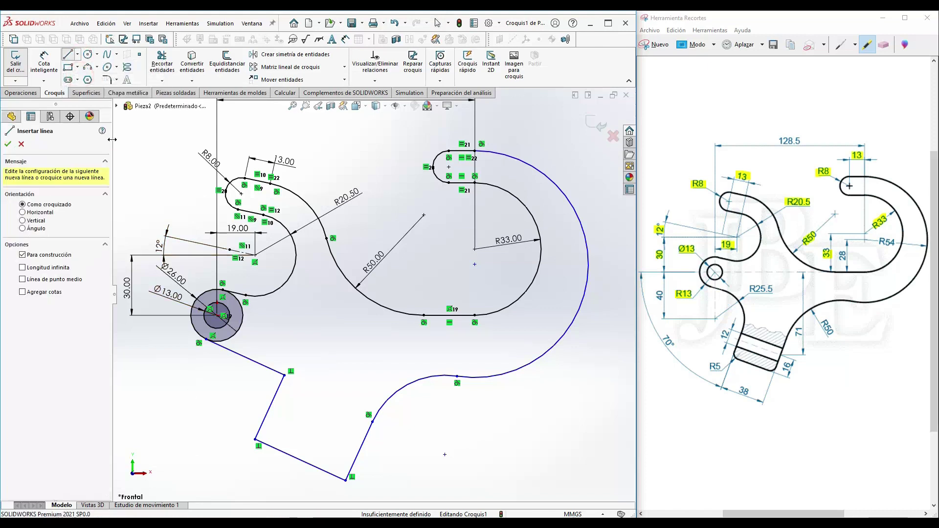
left_click(270, 407)
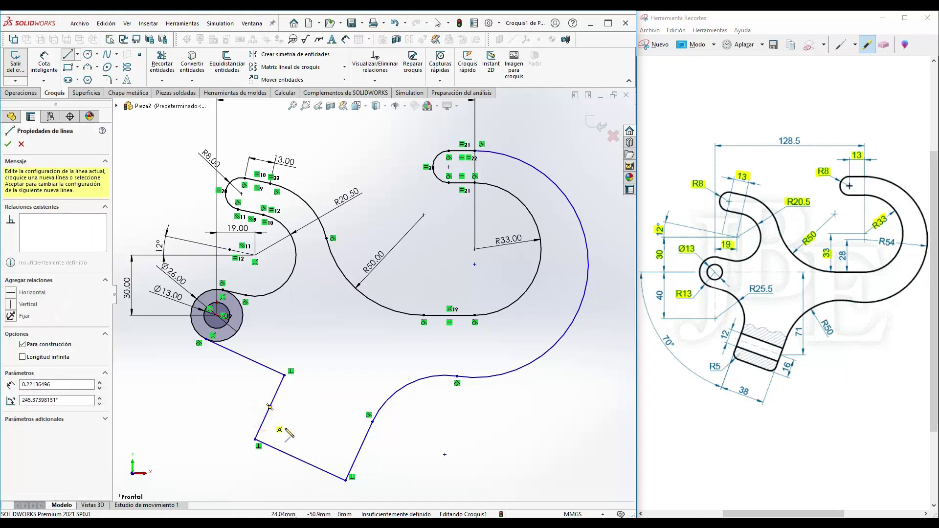
left_click(355, 457)
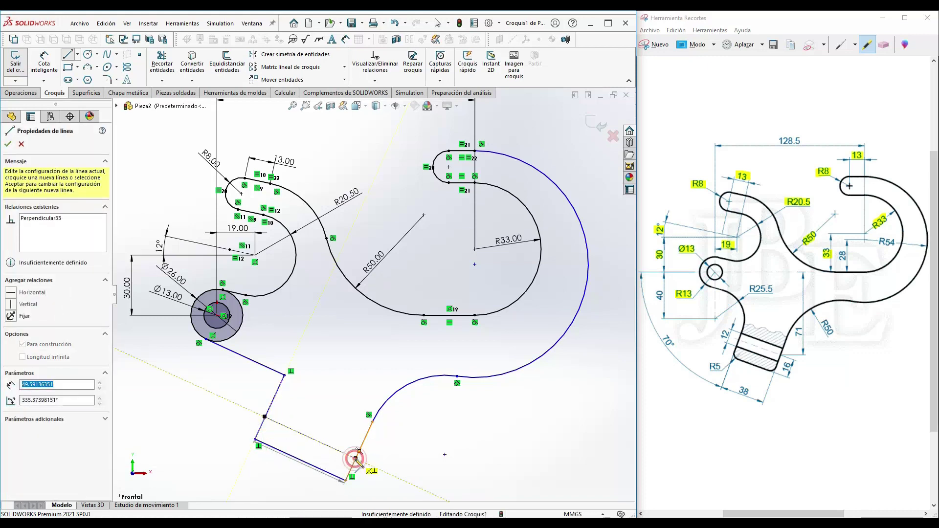
key("Escape")
- Fillet the corner between the line from the Ø26 circle and the adjoining shank side with a 25.5 mm radius
scroll(404, 480, "up", 2)
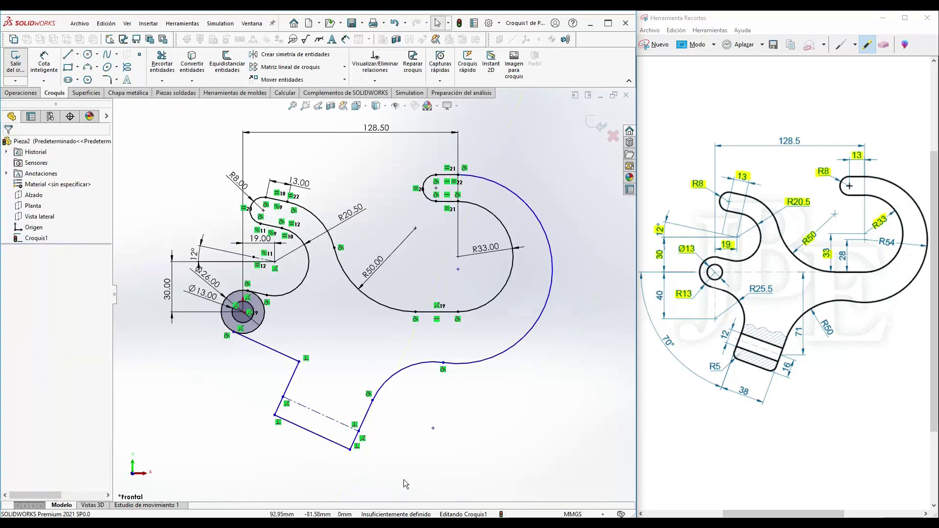
scroll(325, 434, "down", 2)
scroll(323, 426, "down", 1)
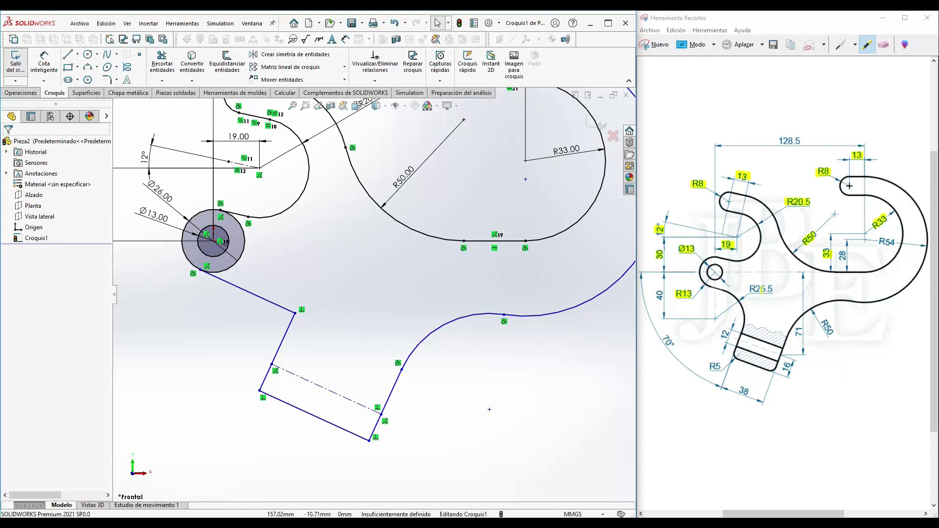
left_click(108, 80)
type("25.50mm")
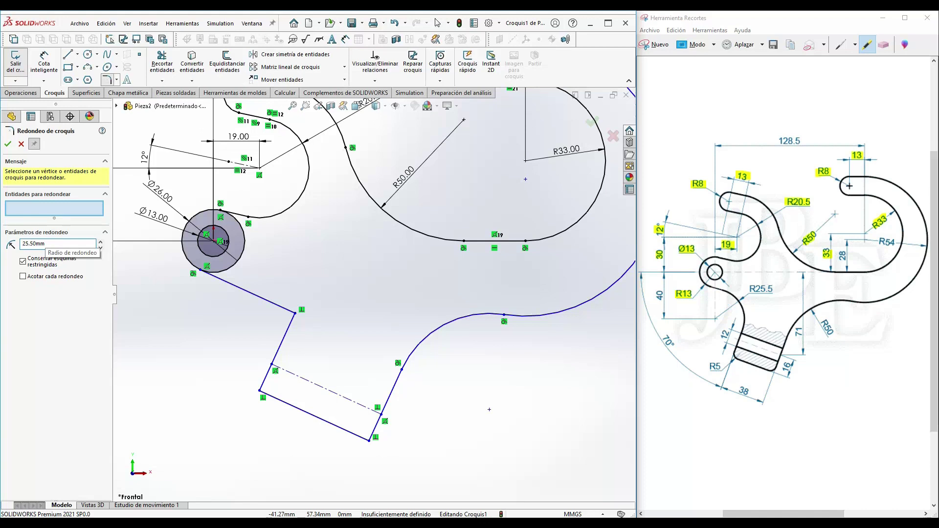
left_click(295, 313)
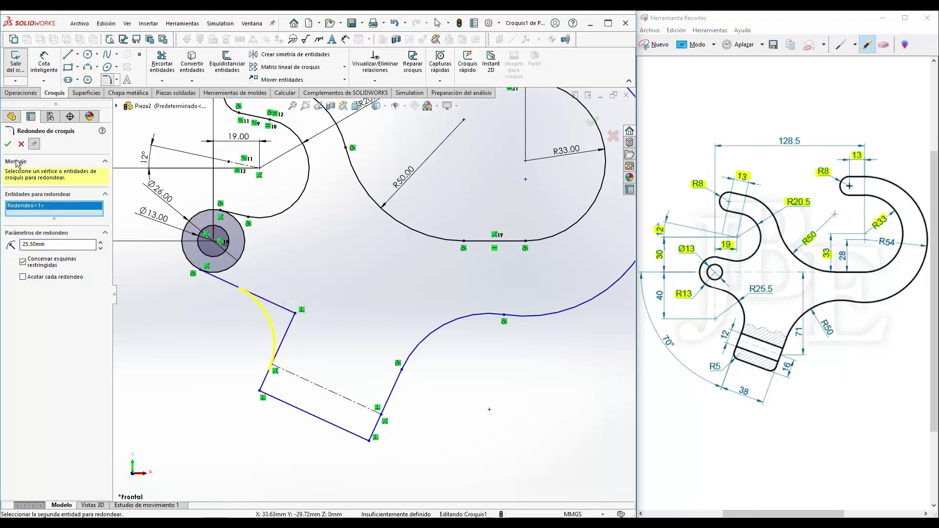
left_click(9, 145)
left_click(161, 407)
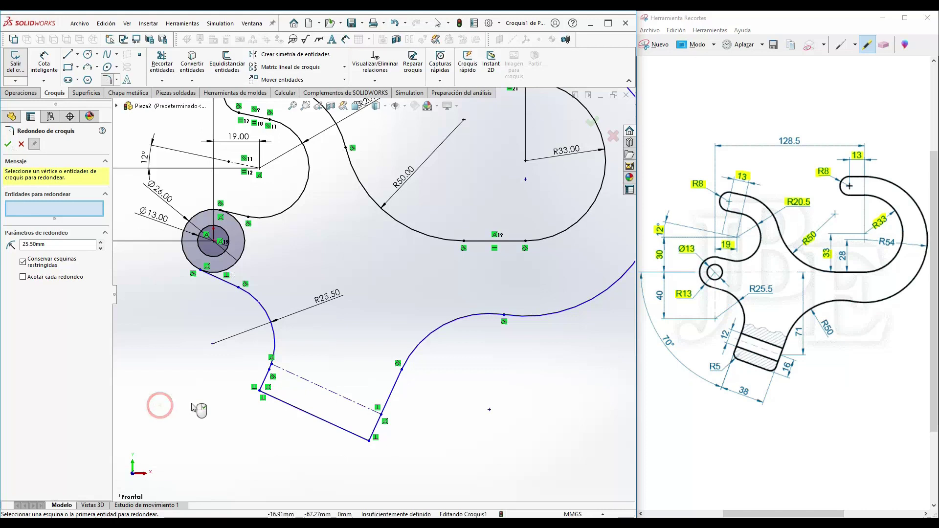
scroll(194, 395, "up", 1)
scroll(161, 318, "down", 1)
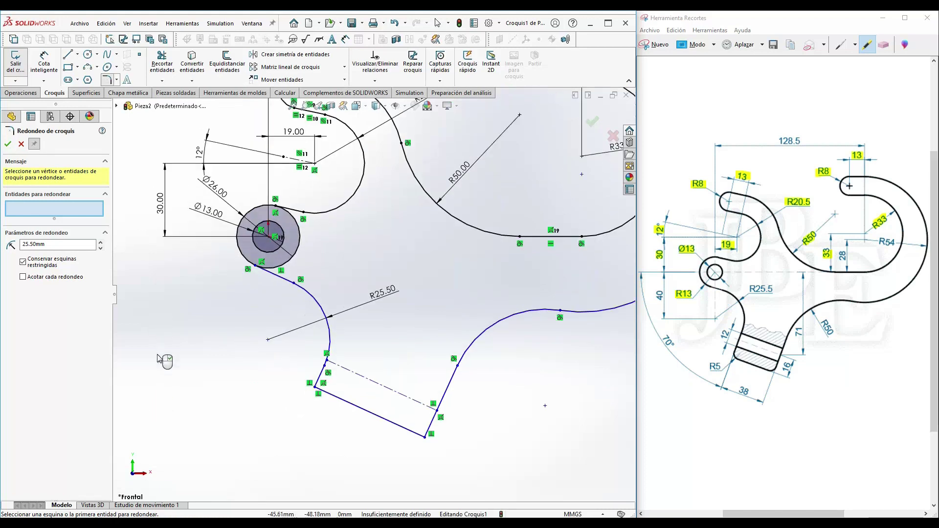
left_click(8, 144)
left_click(182, 335)
- Dimension the vertical distance between the origin and the R25.5 fillet's centre as 40 mm
right_click_drag(188, 355, 183, 332)
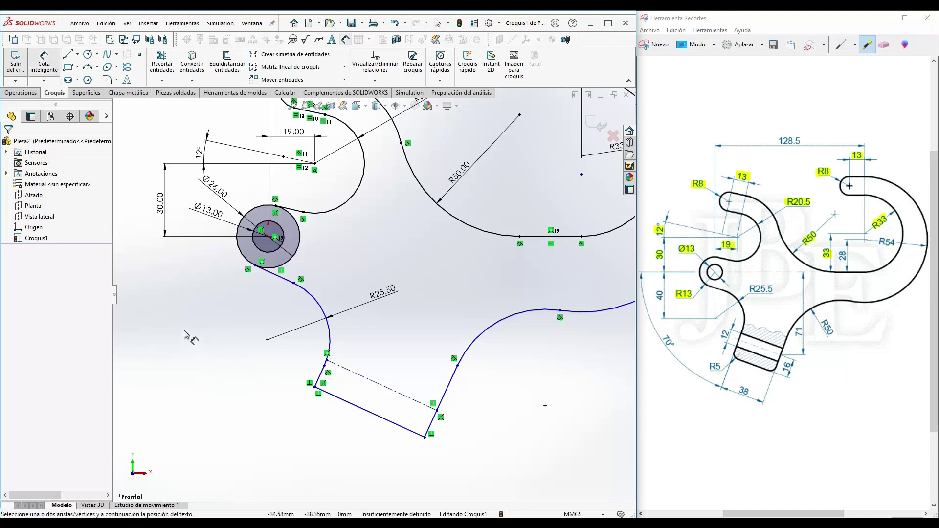
left_click(268, 339)
left_click(269, 238)
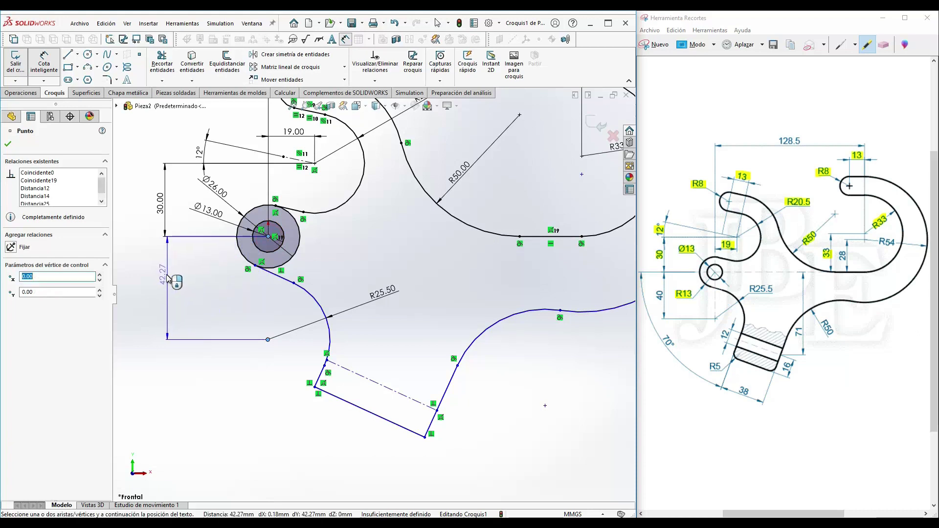
left_click(168, 279)
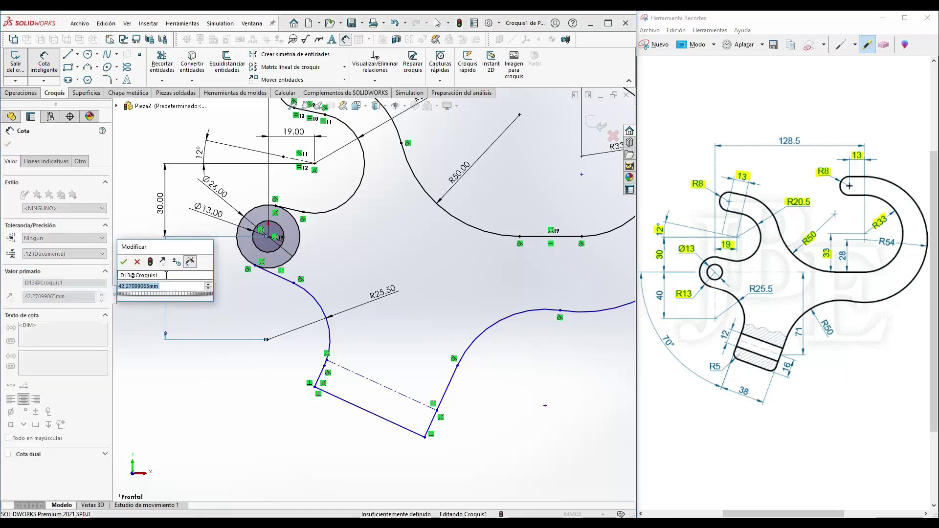
type("40")
key("Return")
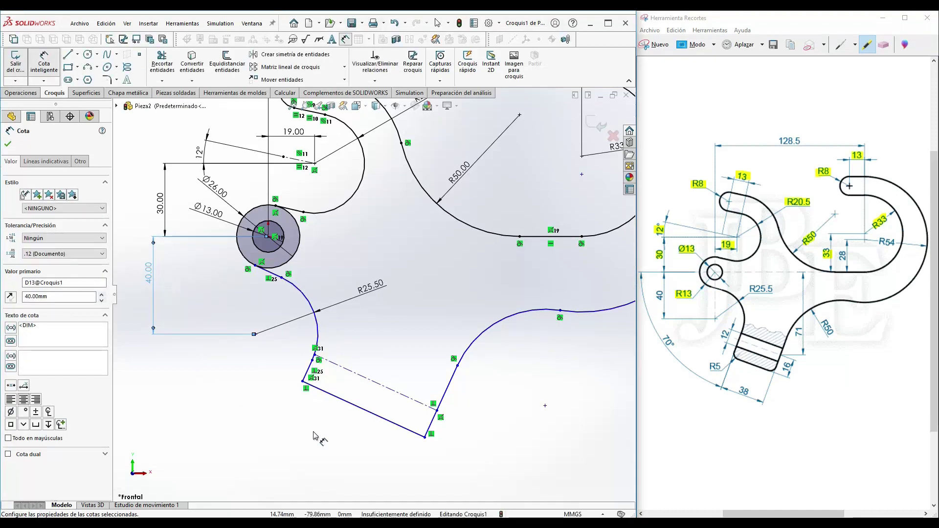
- Dimension the length of the shank's end edge as 38 mm
left_click(401, 429)
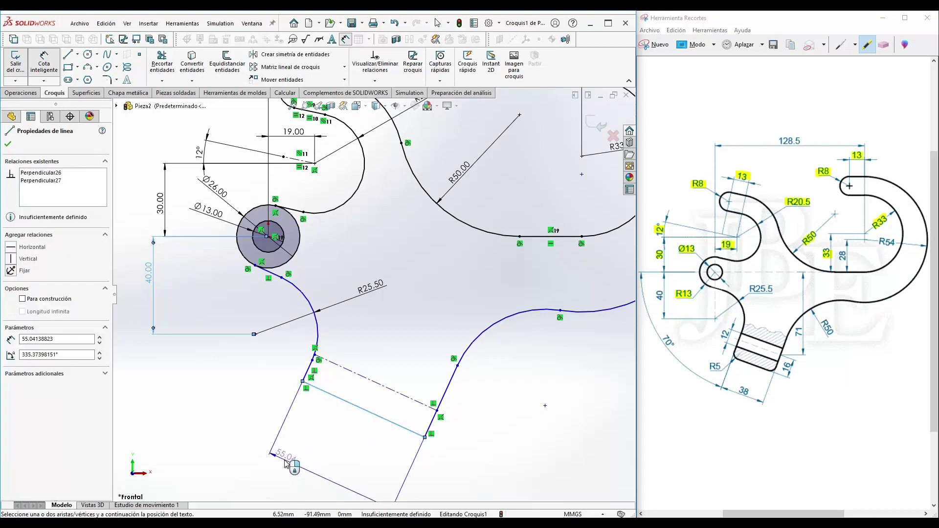
left_click(283, 464)
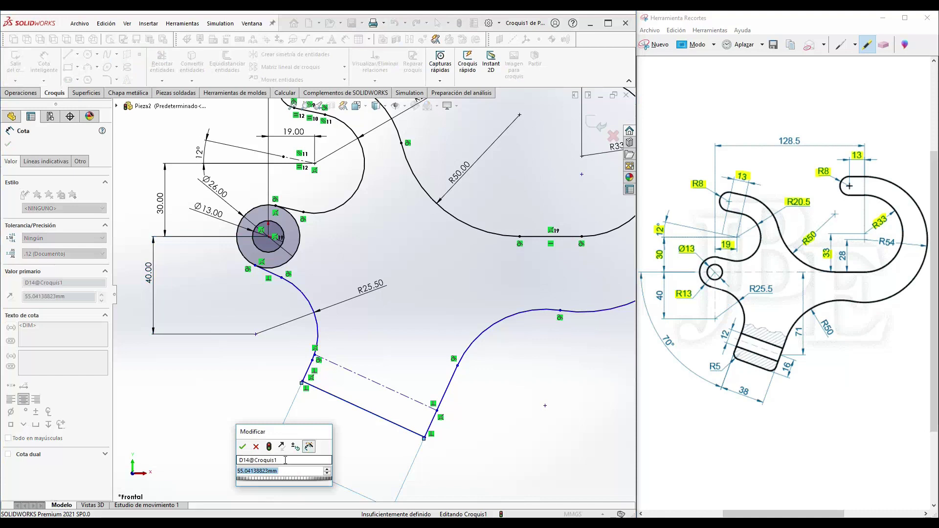
type("38")
key("Return")
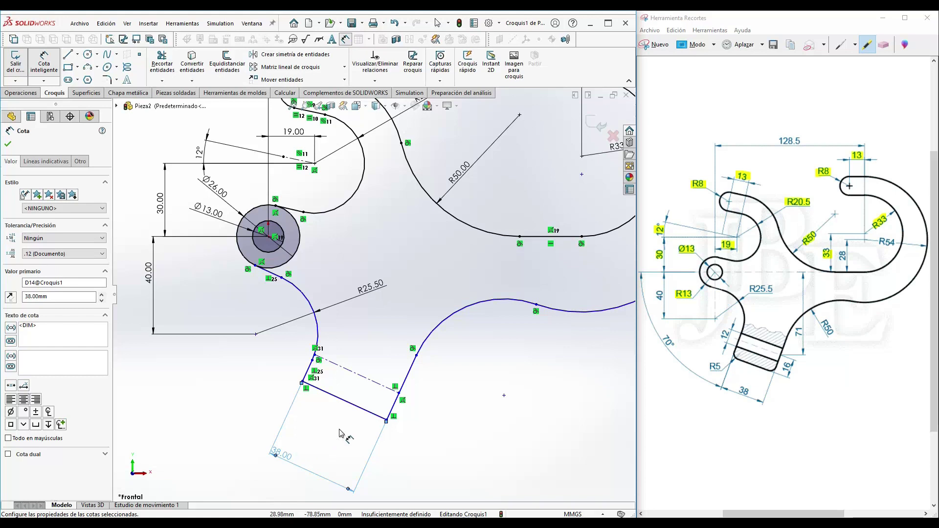
- Dimension the distance between the shank's end edge and the parallel construction line as 16 mm
scroll(328, 450, "down", 2)
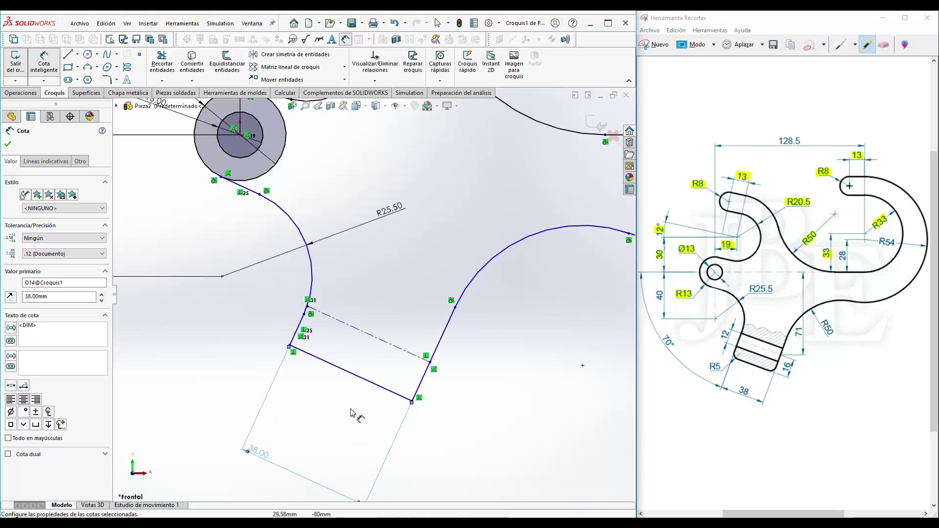
left_click(370, 387)
left_click(393, 348)
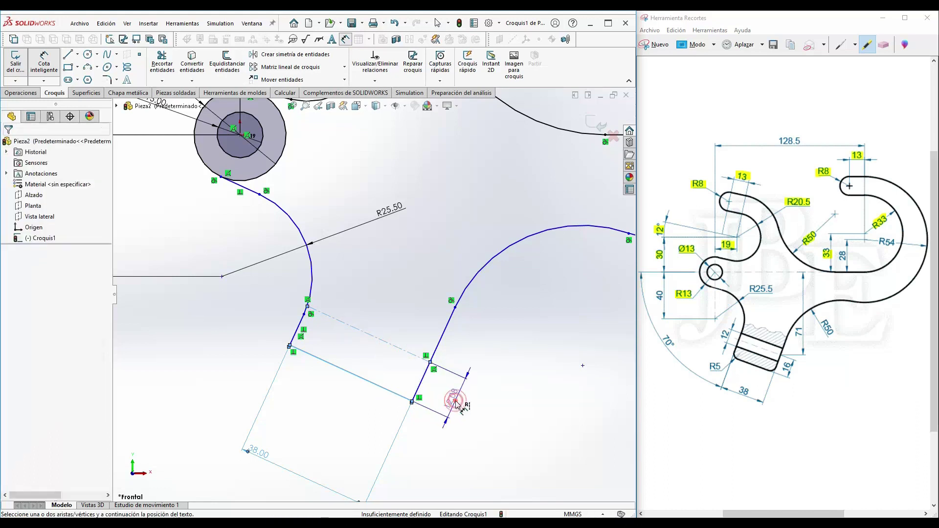
left_click(455, 401)
type("16")
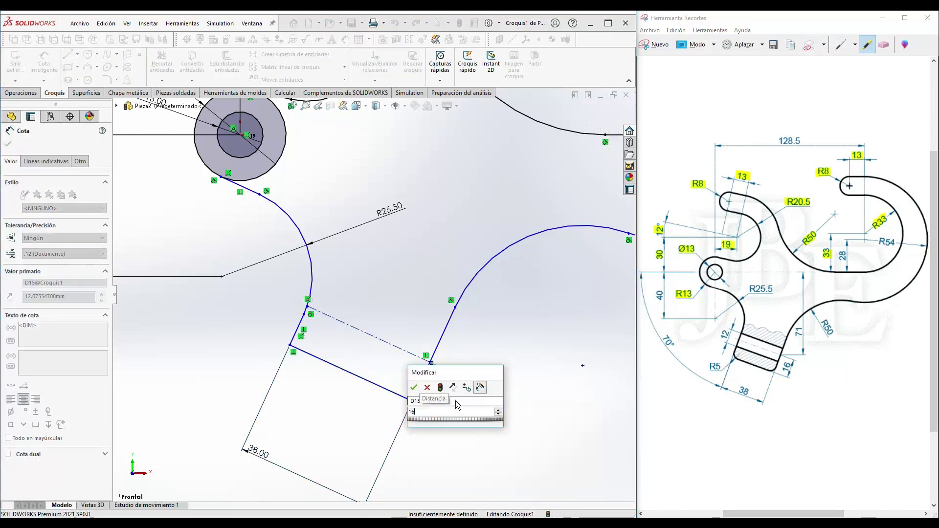
key("Return")
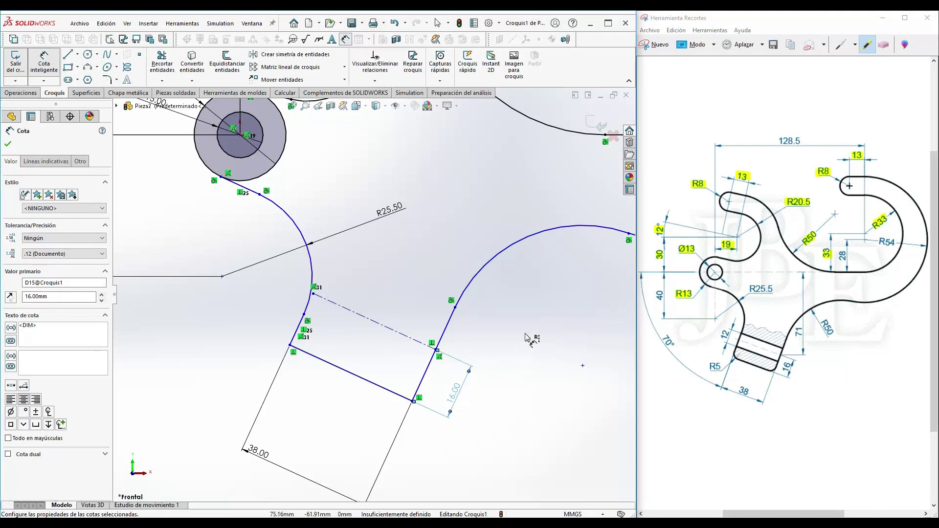
- Dimension the vertical distance from the origin to the construction line's right endpoint on the shank side as 71 mm
scroll(531, 340, "up", 2)
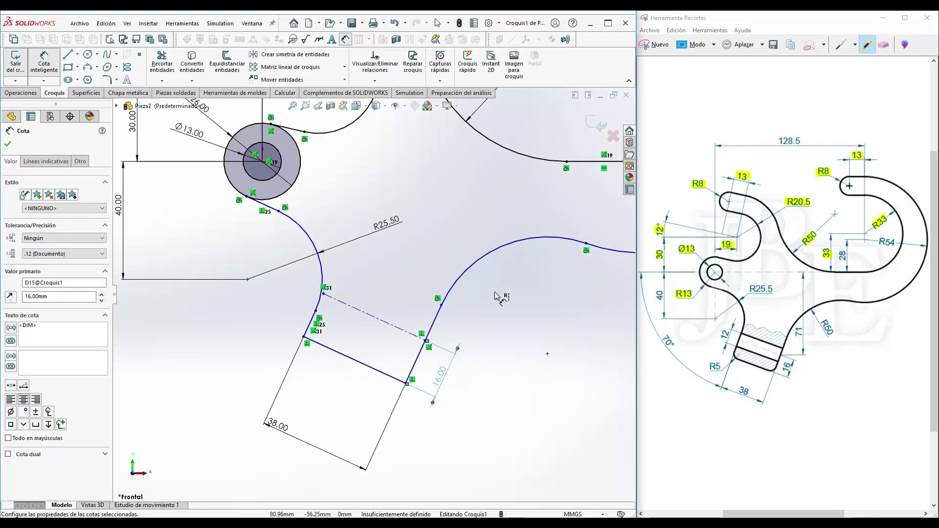
left_click(263, 162)
left_click(426, 341)
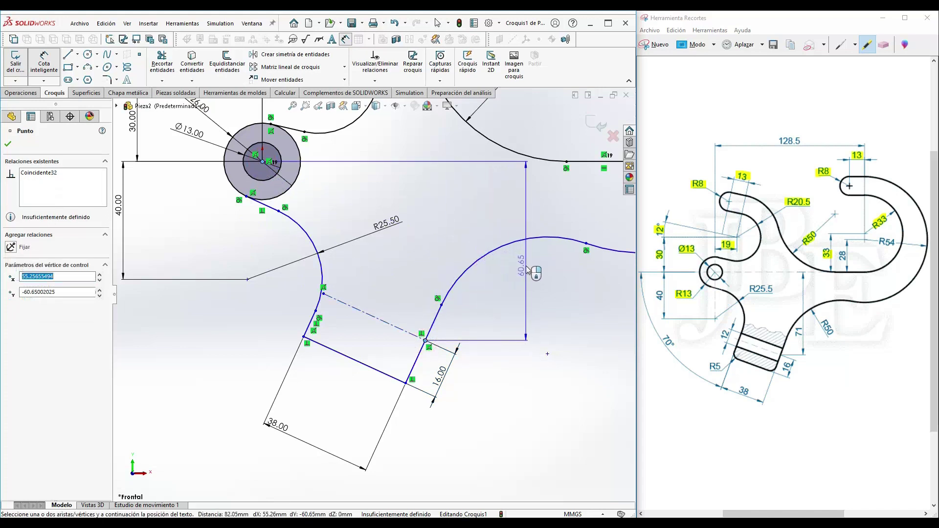
left_click(524, 270)
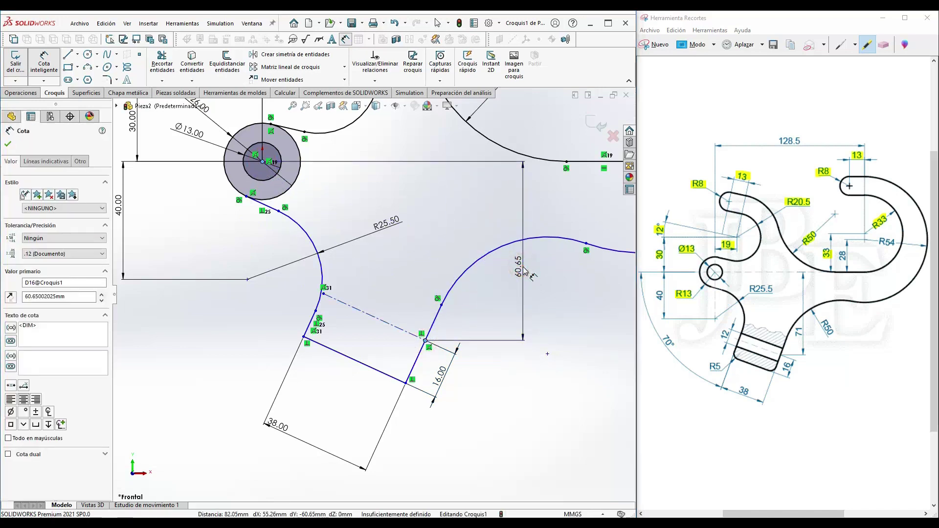
type("71")
key("Return")
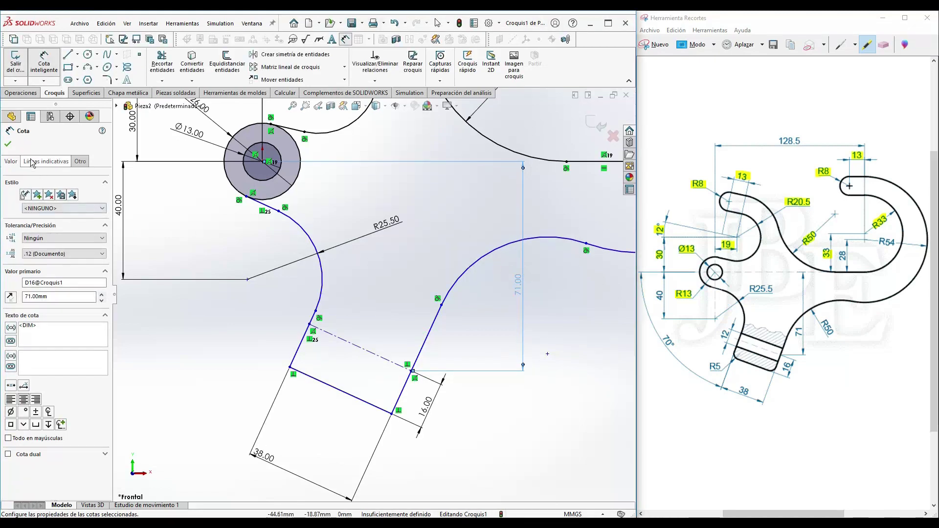
left_click(7, 144)
- In the Snipping Tool, highlight the 40, R25.5, 71, 16 and 38 dimensions on the reference drawing and return to the sketch
scroll(383, 278, "up", 5)
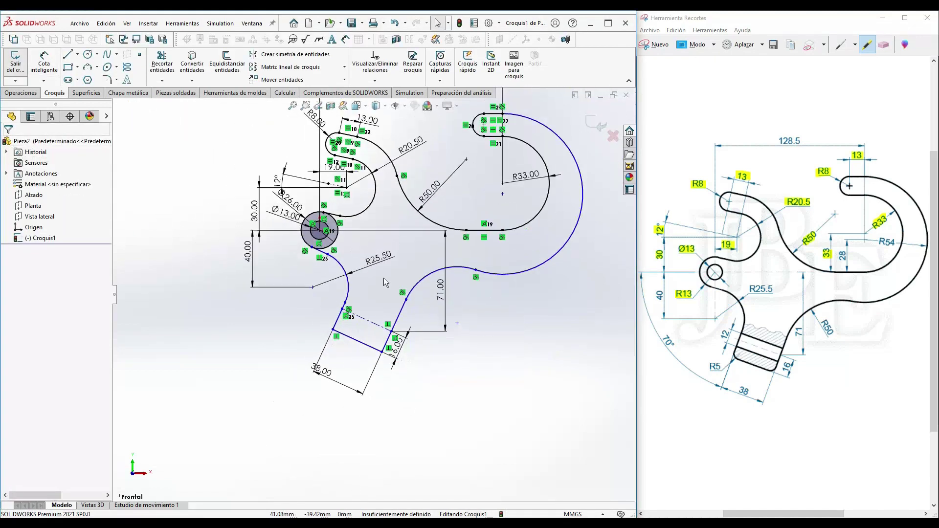
left_click(530, 343)
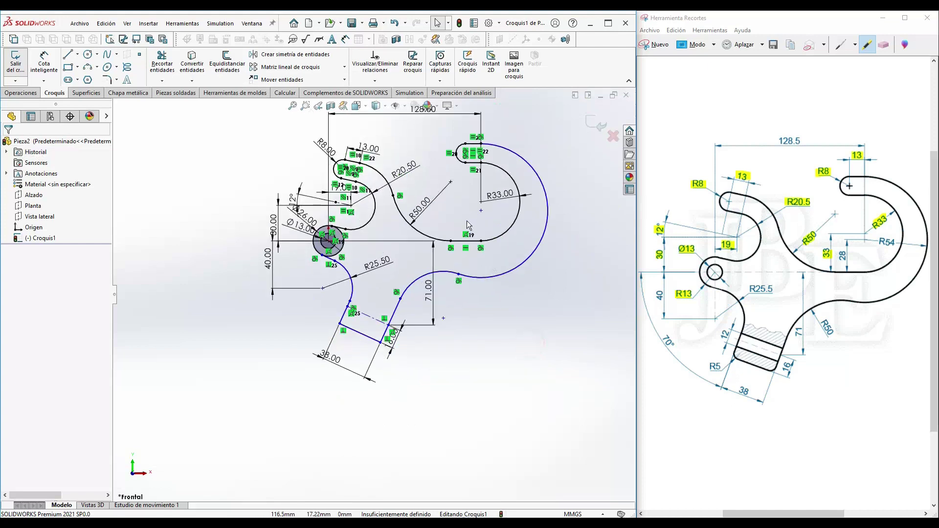
scroll(467, 225, "down", 1)
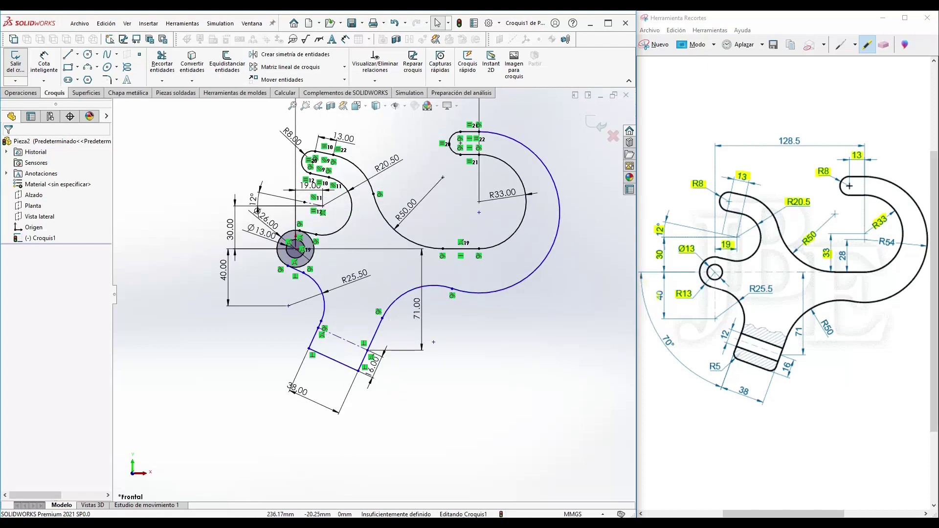
left_click_drag(659, 300, 660, 291)
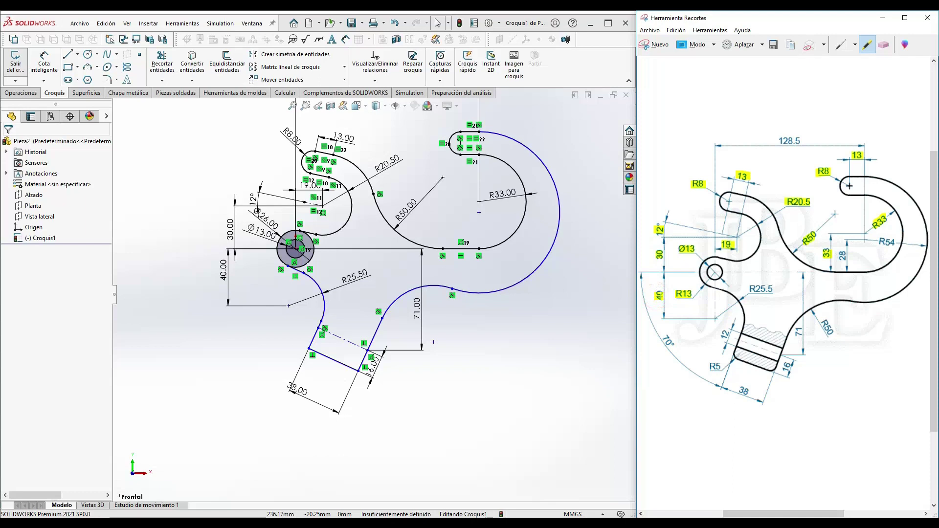
left_click_drag(750, 289, 773, 289)
left_click_drag(799, 336, 798, 326)
left_click_drag(785, 368, 787, 363)
left_click_drag(740, 393, 747, 390)
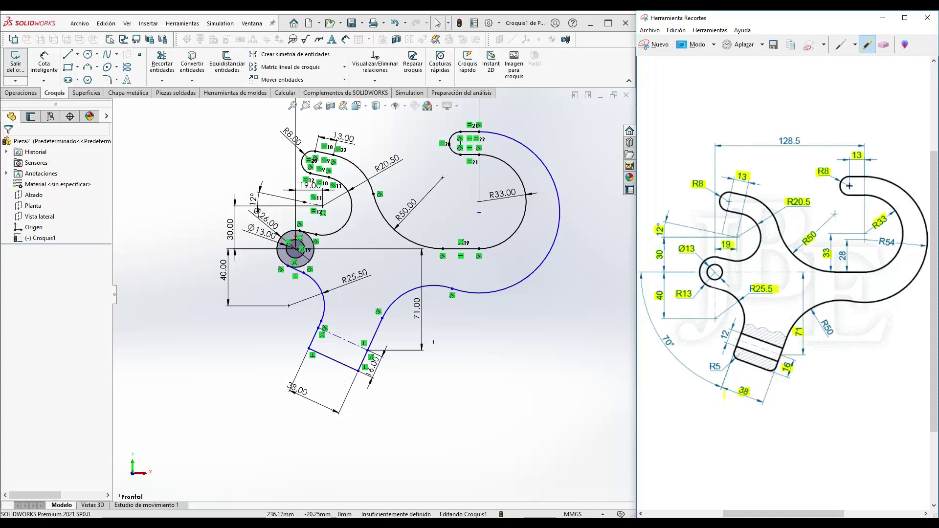
left_click(198, 211)
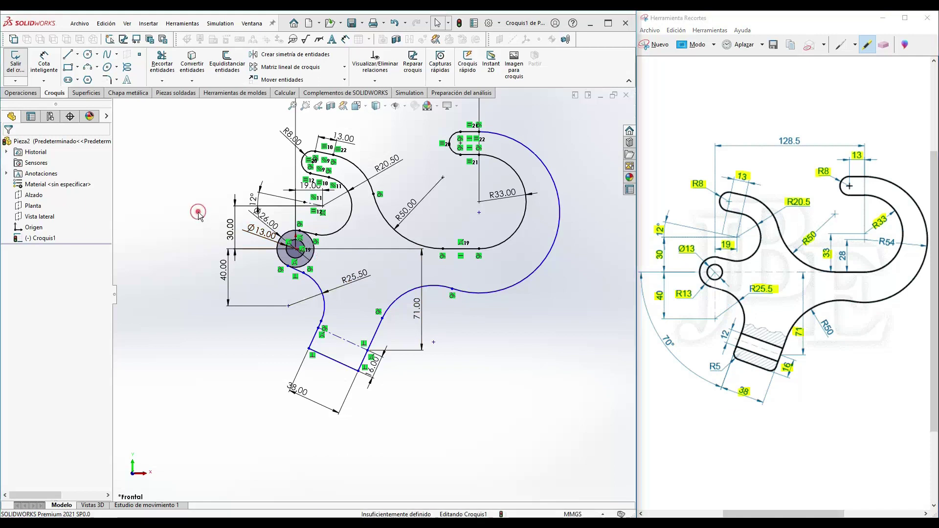
- Make the arc joining the shank's right side to the large outer arc equal in radius to the R50 arc above it
scroll(368, 327, "down", 1)
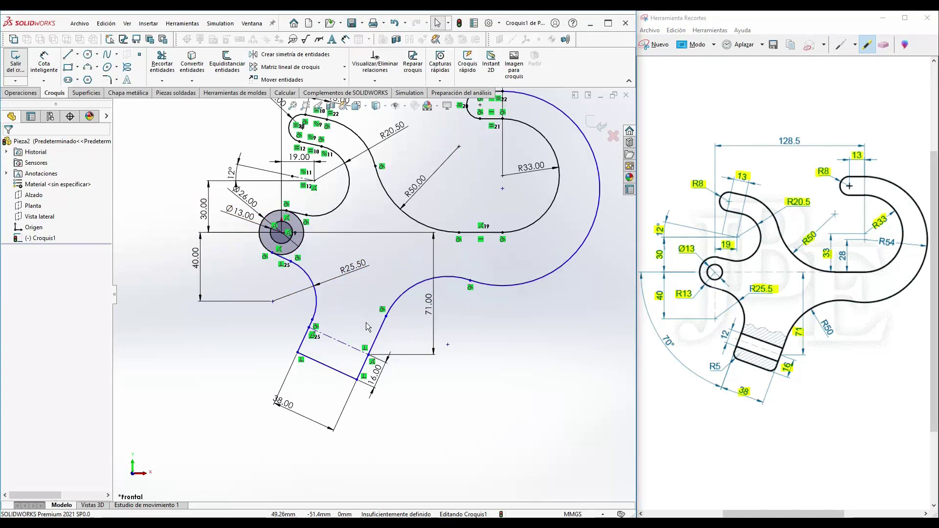
scroll(368, 327, "down", 1)
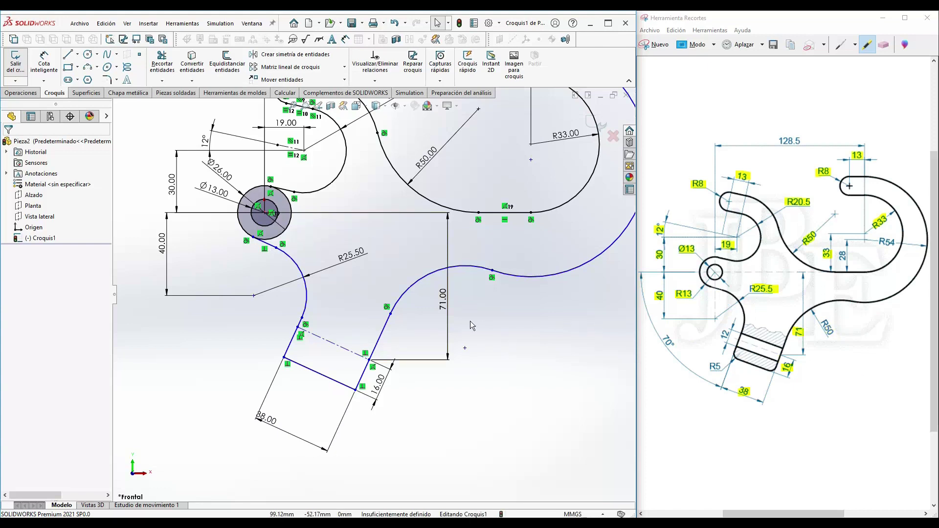
left_click(409, 292)
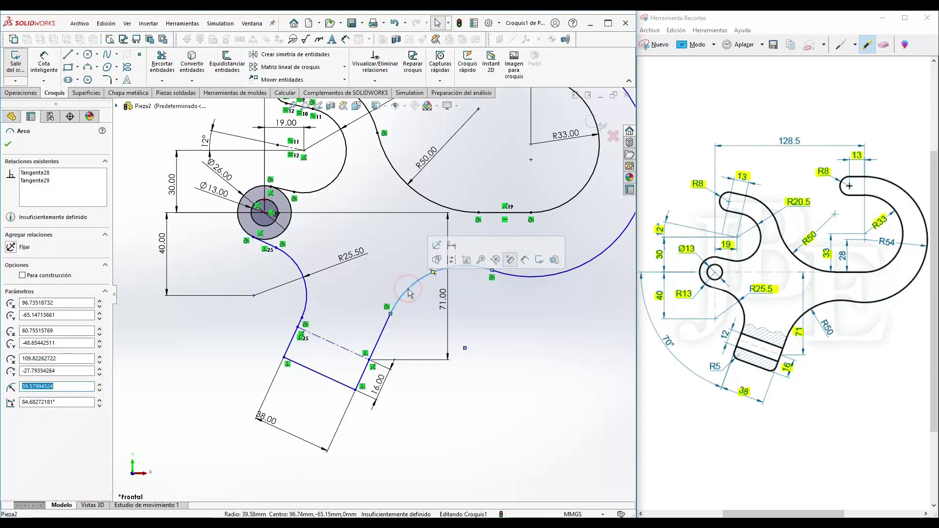
left_click(420, 201, "ctrl")
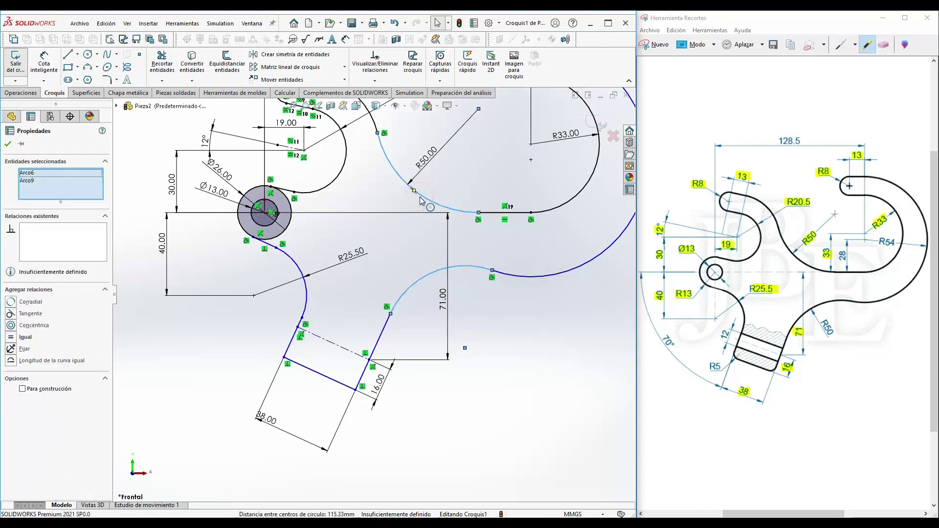
left_click(492, 155)
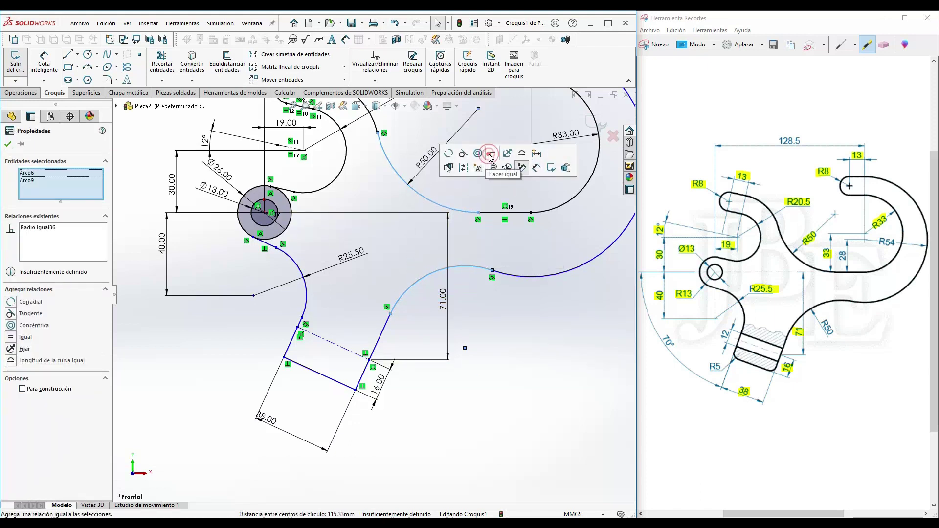
left_click(569, 373)
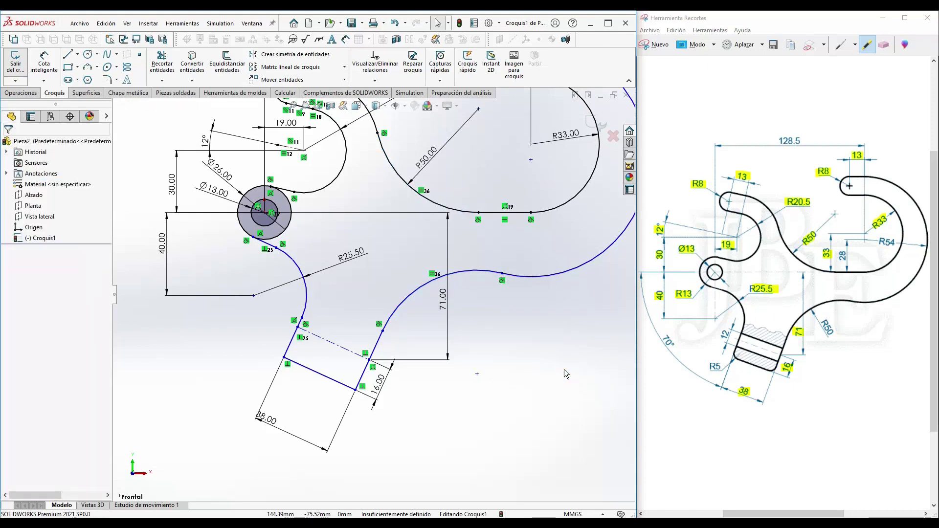
- Dimension the angle between the shank's left side and the horizontal through its upper endpoint as 70°
scroll(564, 369, "up", 4)
scroll(290, 272, "down", 1)
scroll(356, 294, "down", 2)
scroll(357, 295, "down", 1)
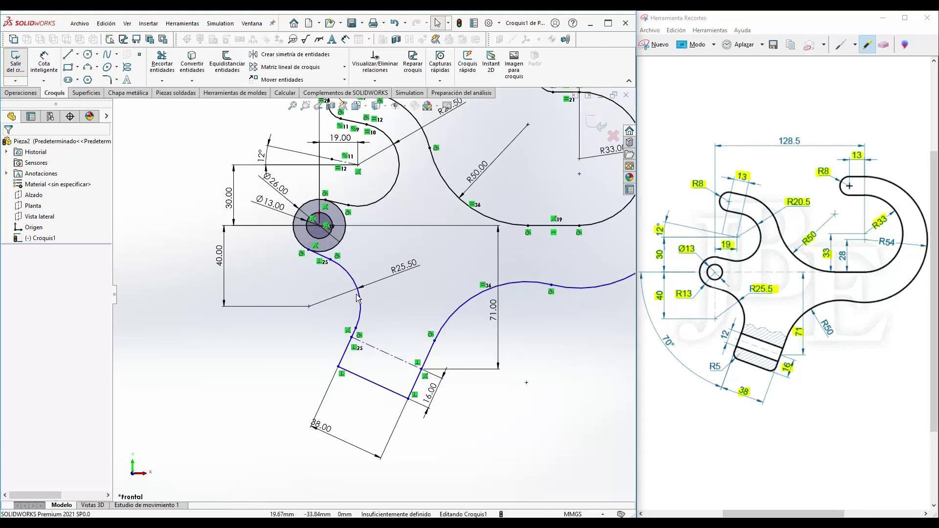
scroll(357, 295, "down", 1)
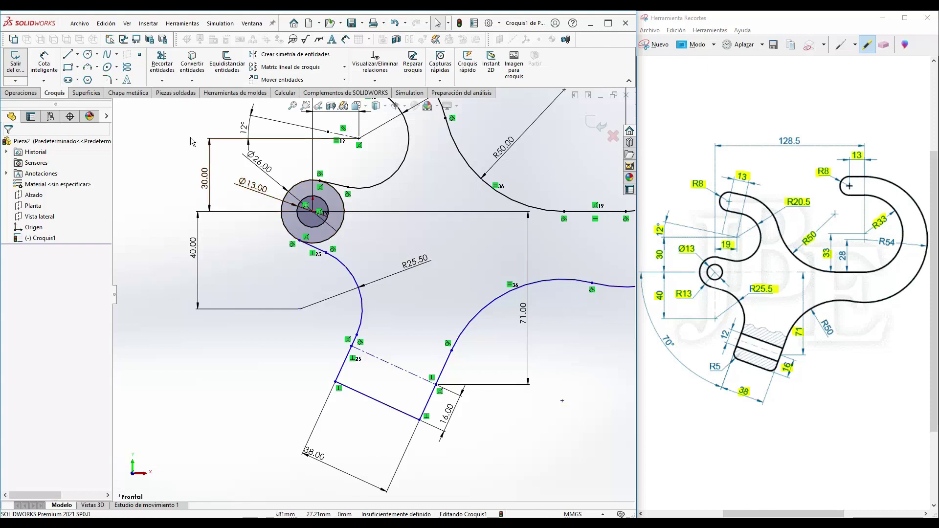
left_click(45, 71)
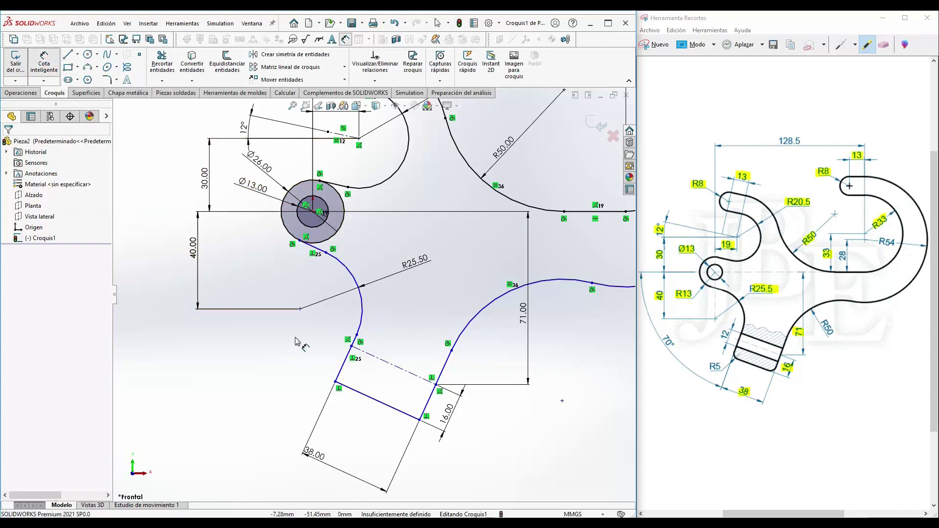
scroll(285, 349, "down", 1)
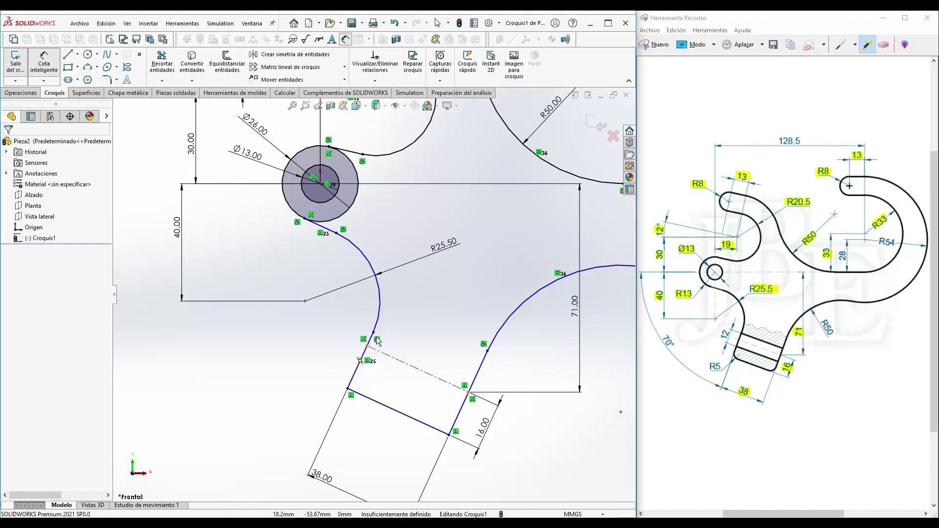
left_click(353, 380)
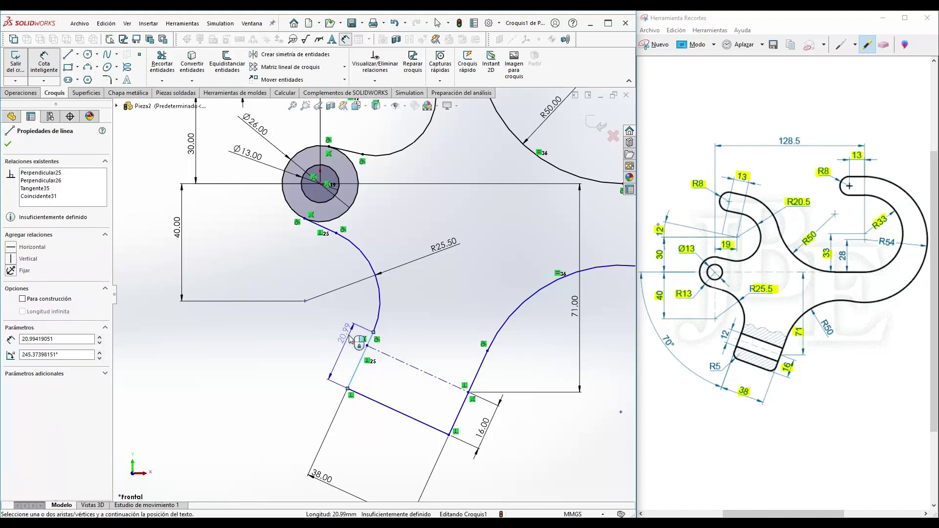
left_click(373, 333)
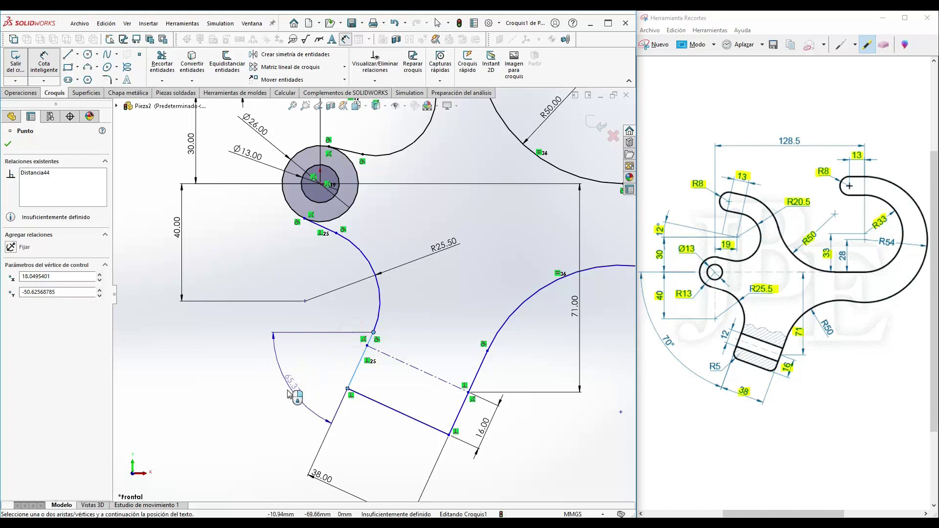
left_click(263, 401)
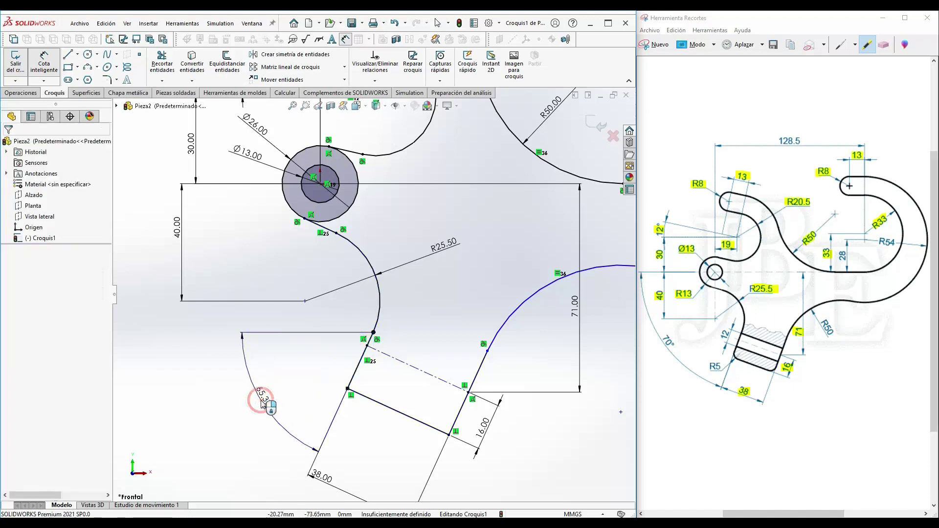
type("70")
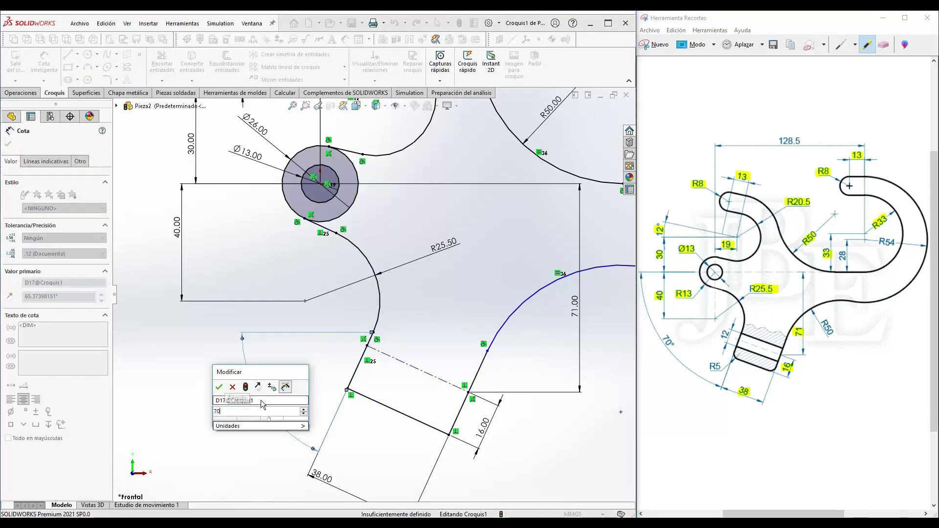
key("Return")
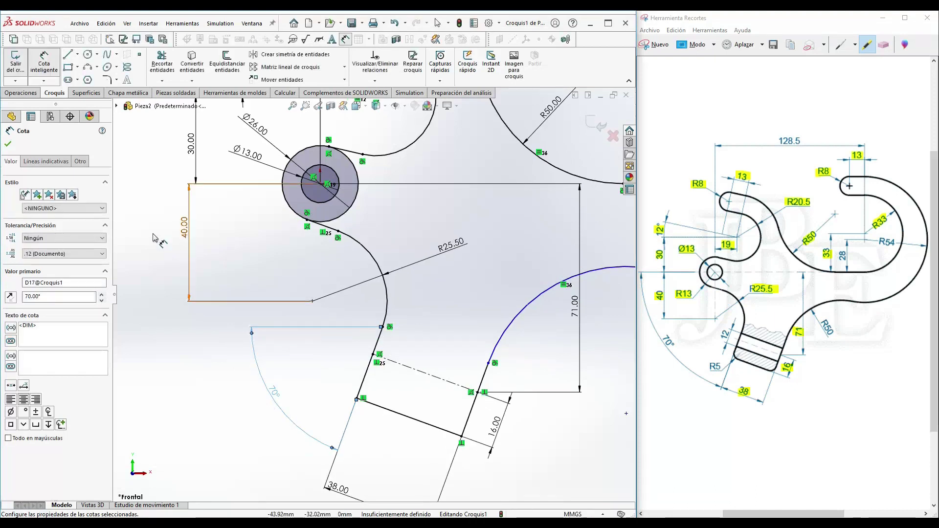
left_click(12, 145)
- Dimension the large outer arc of the big hook with a radius of 54 mm
scroll(370, 293, "up", 3)
scroll(416, 378, "up", 3)
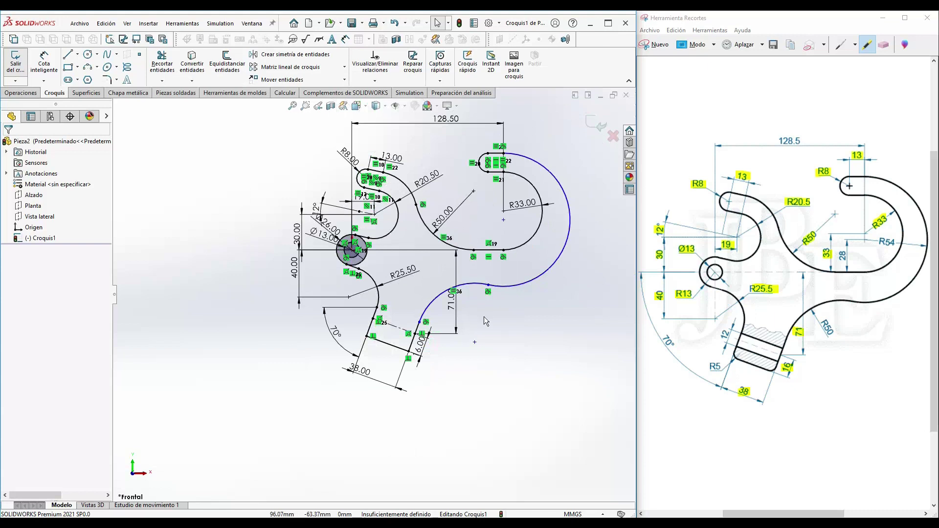
scroll(581, 167, "down", 2)
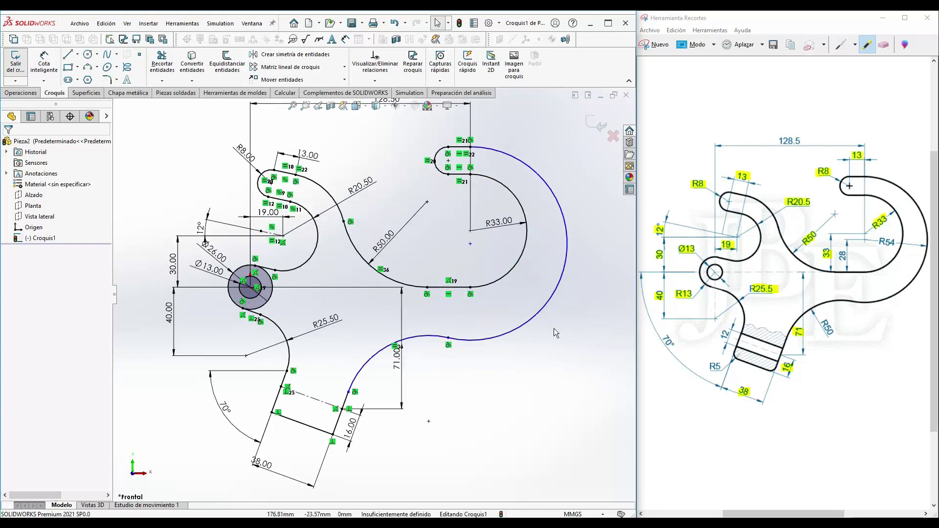
right_click_drag(565, 331, 570, 302)
left_click(562, 279)
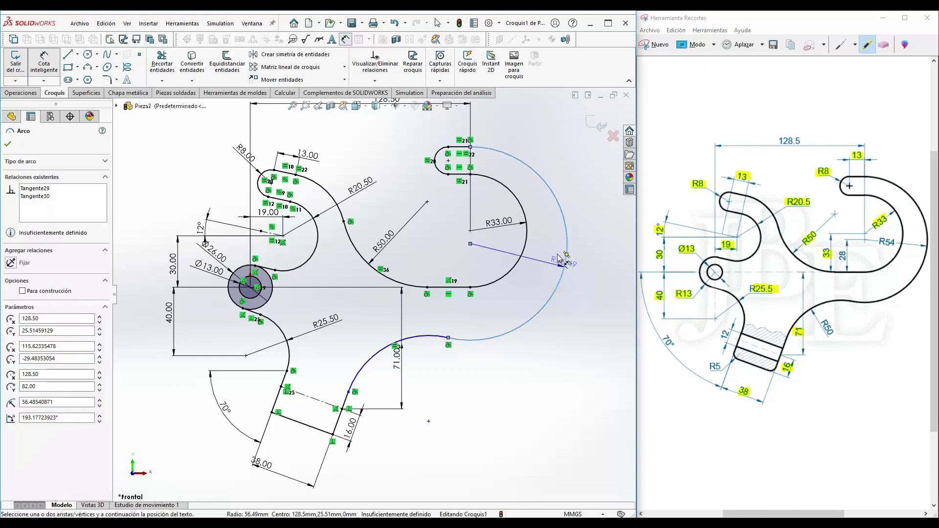
left_click(504, 252)
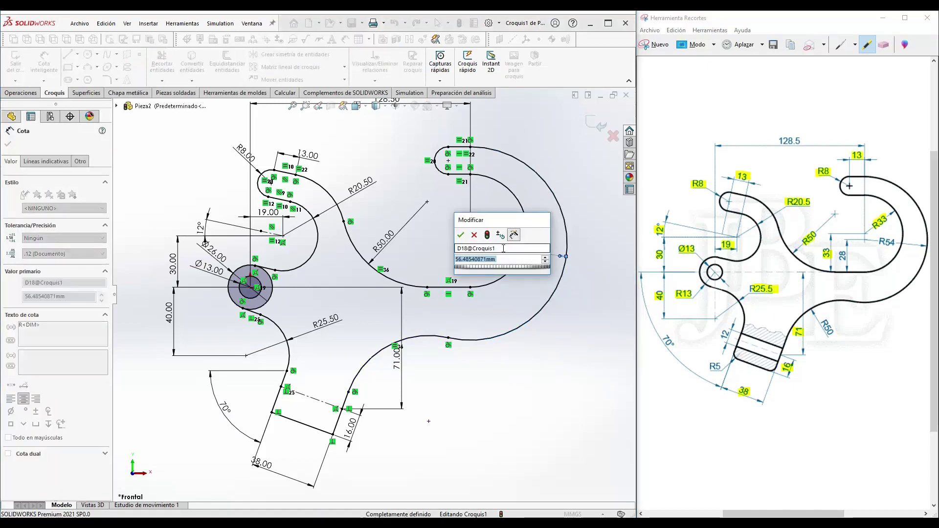
type("33")
key("Return")
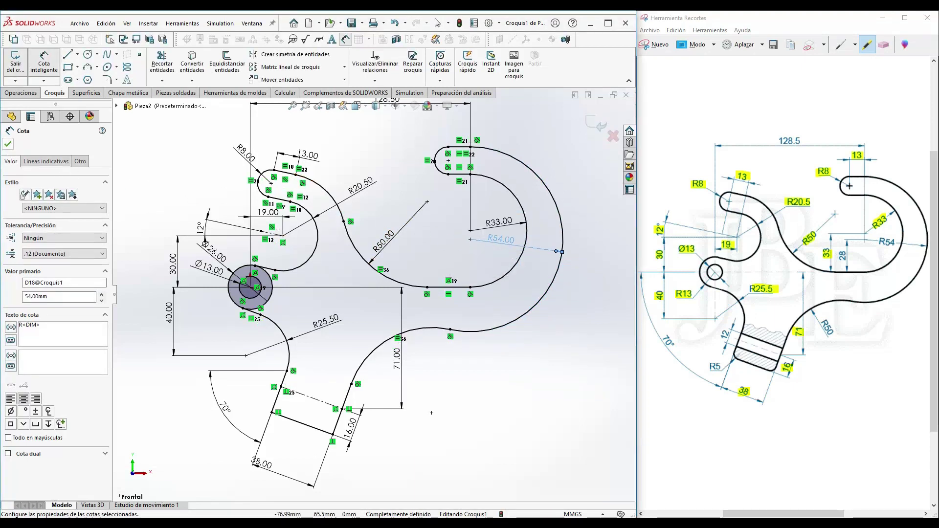
left_click(8, 143)
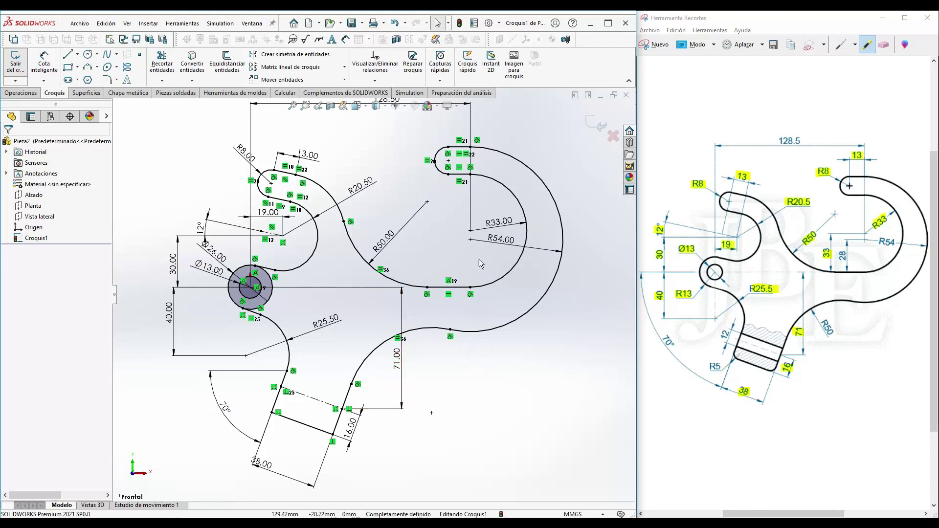
- In the Snipping Tool, highlight the R54, 28, lower R50 and 70° dimensions on the reference drawing and return to the sketch
scroll(477, 259, "down", 3)
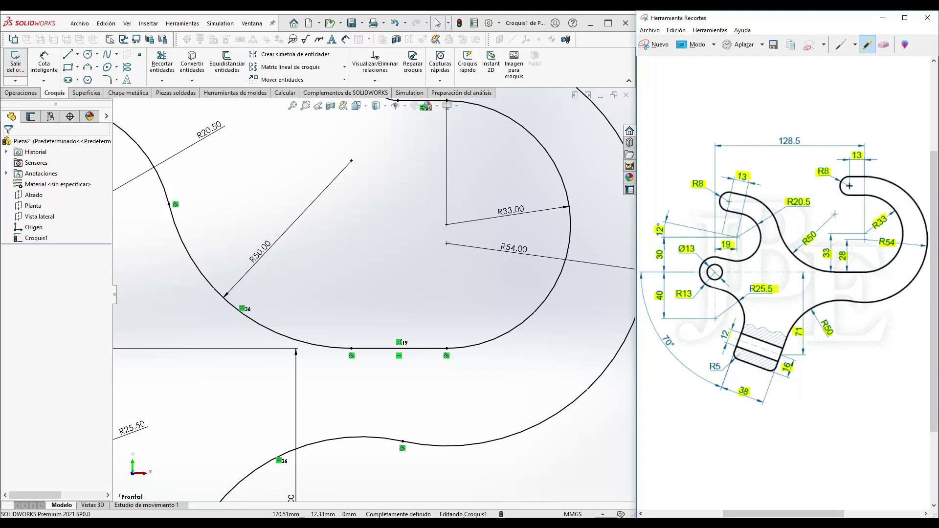
left_click_drag(656, 332, 674, 345)
scroll(503, 316, "up", 2)
scroll(503, 316, "up", 1)
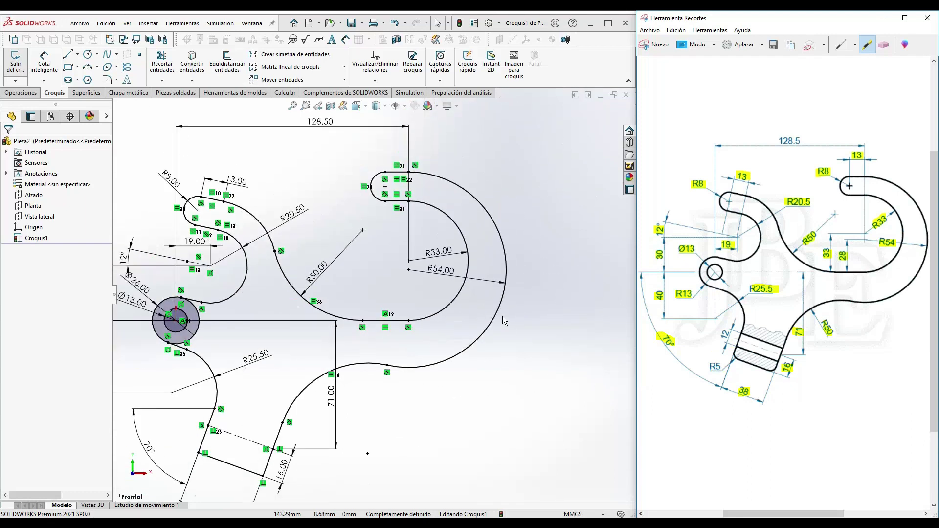
- Reposition the 38 mm dimension text to the middle of its dimension line below the shank
scroll(364, 379, "up", 2)
scroll(274, 431, "down", 3)
scroll(264, 440, "down", 2)
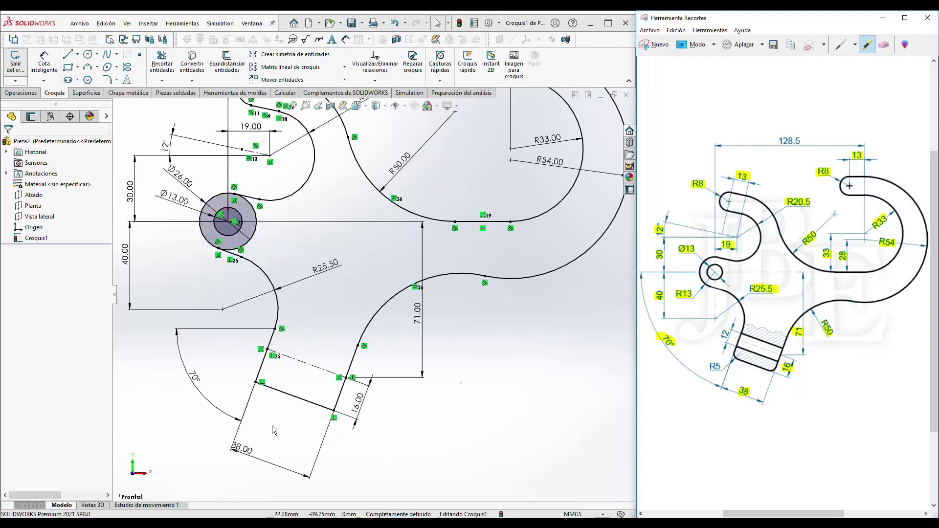
left_click_drag(254, 455, 277, 464)
left_click(305, 430)
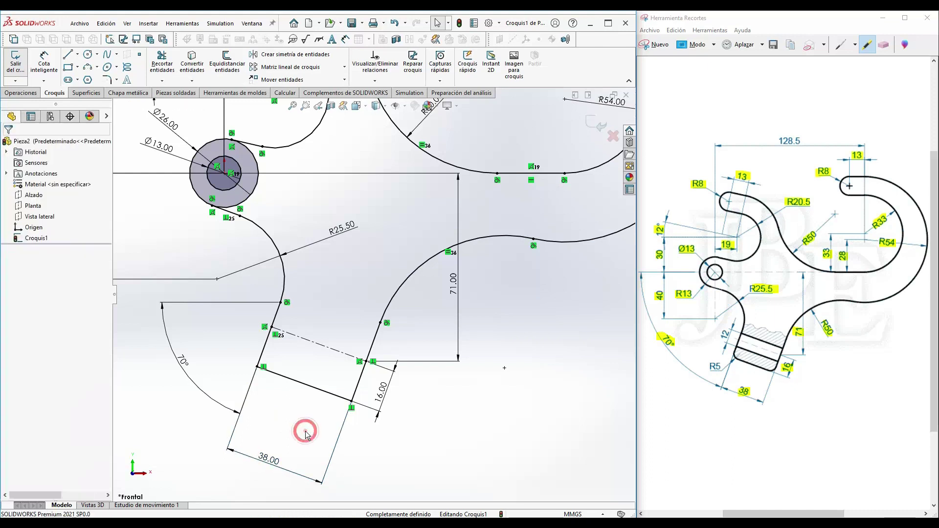
- Round both lower corners of the shank with 5 mm sketch fillets
left_click(108, 82)
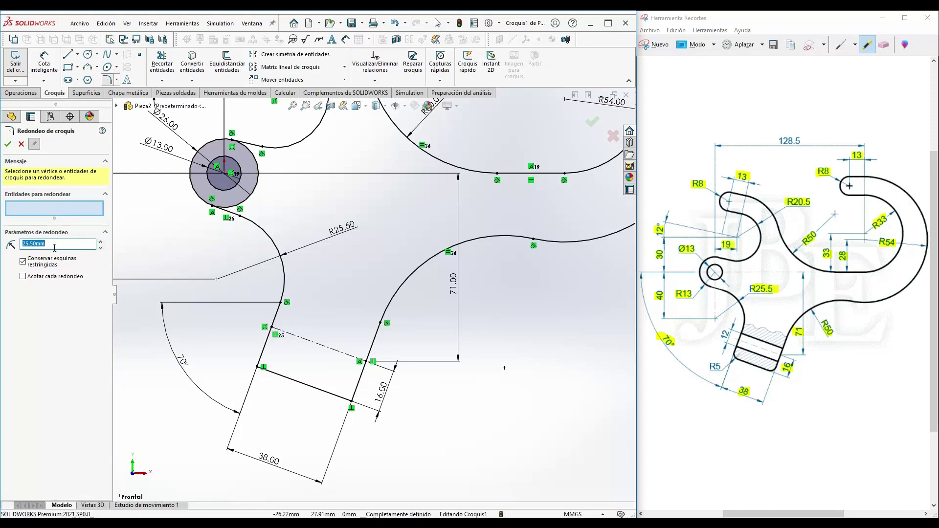
key("Return")
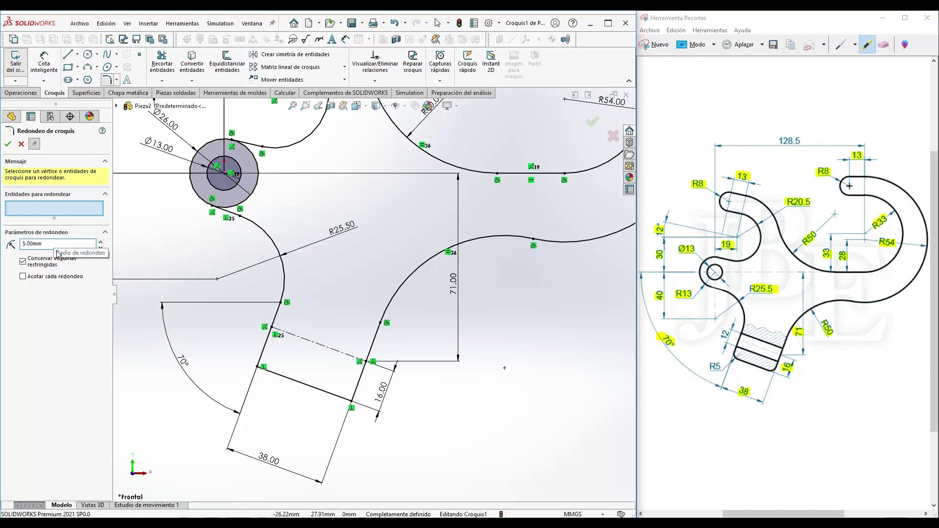
left_click(257, 367)
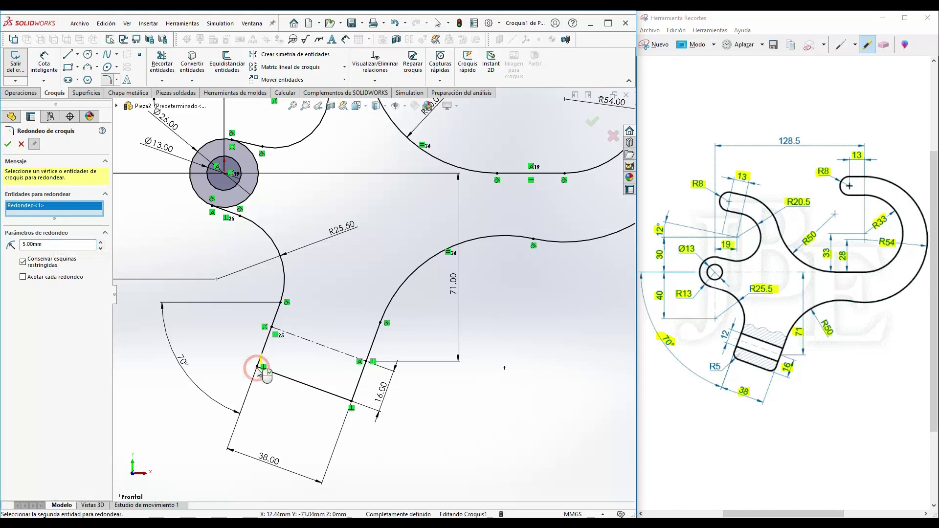
left_click(350, 401)
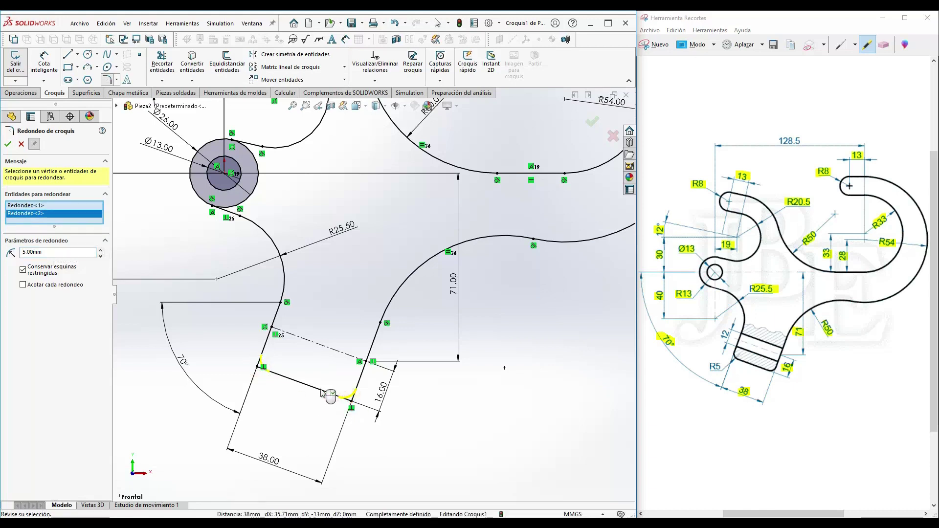
left_click(8, 145)
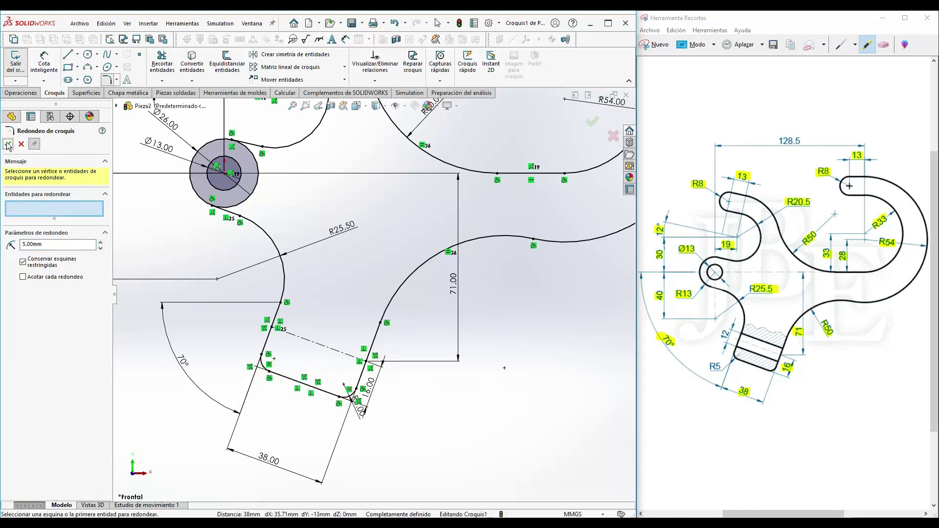
left_click(8, 144)
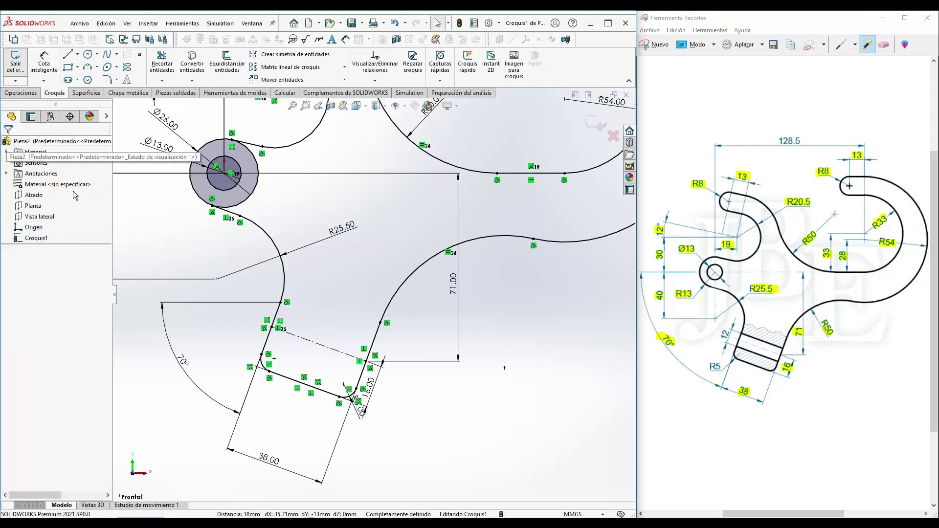
- Offset the shank's construction line 6 mm in both directions, with dimensions added
scroll(318, 336, "down", 2)
scroll(318, 336, "down", 2)
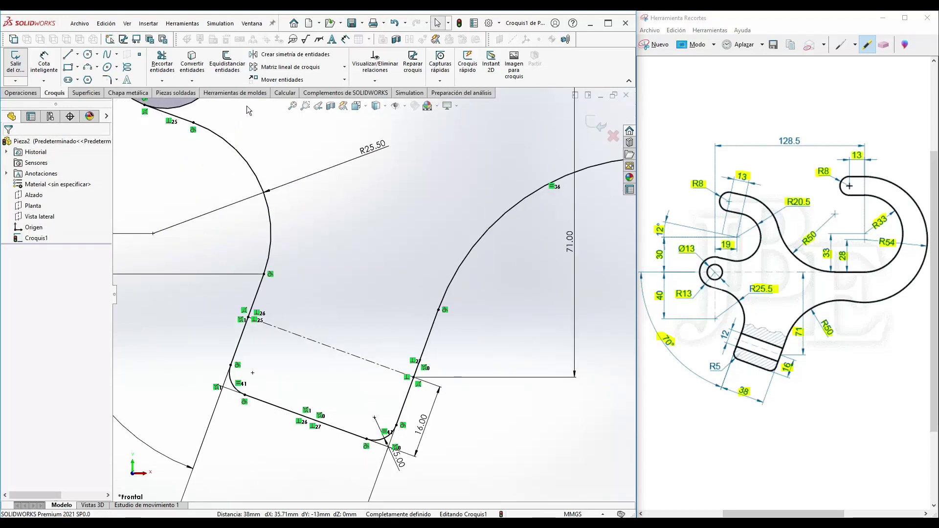
left_click(233, 75)
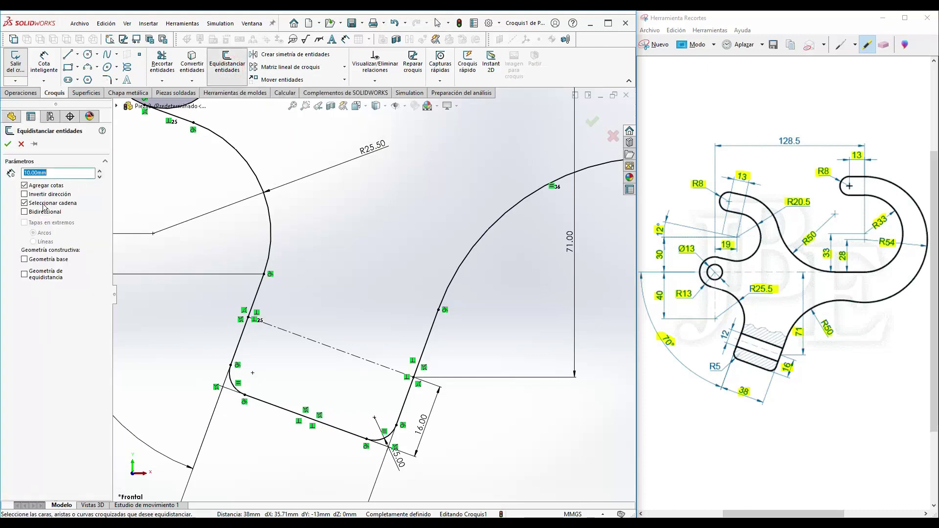
left_click(25, 211)
double_click(55, 173)
left_click(278, 330)
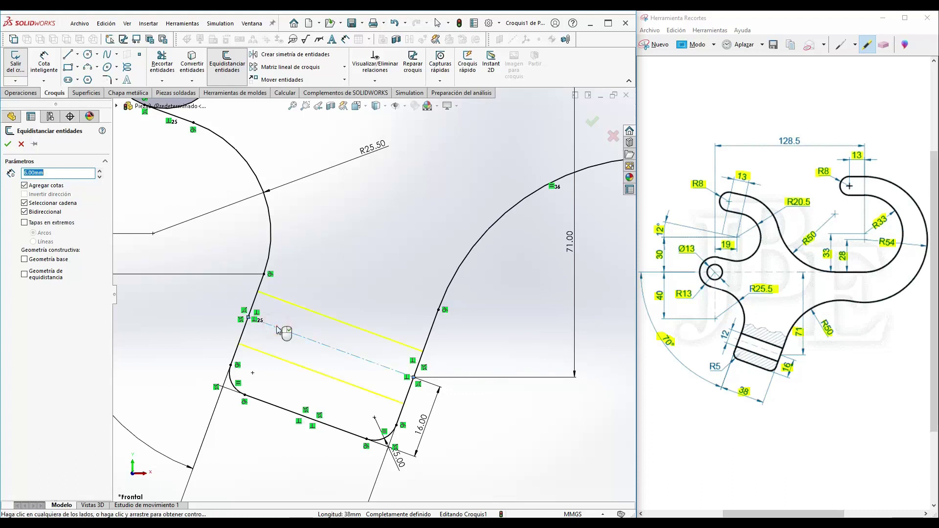
left_click(8, 143)
- Reposition the two 6 mm offset dimensions, one beside the shank's left side and the other above the upper offset line
left_click_drag(206, 350, 191, 344)
left_click(158, 320)
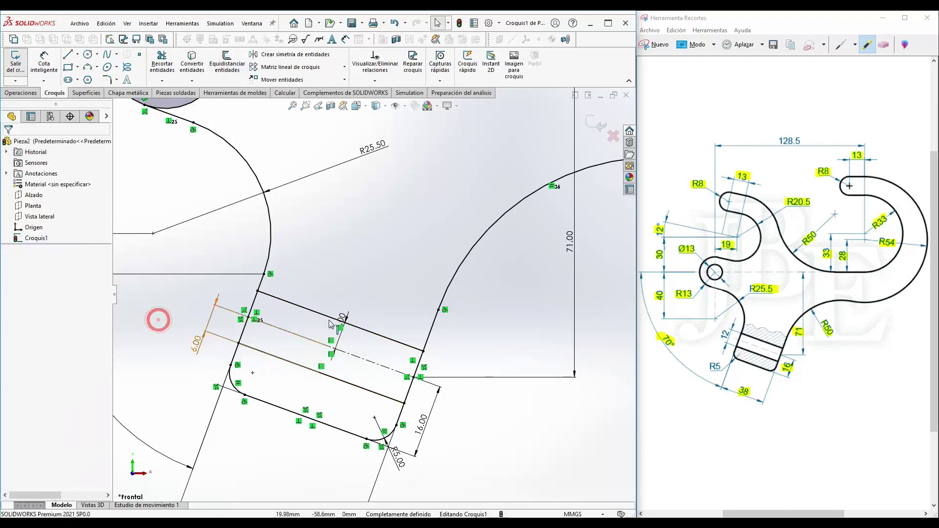
left_click_drag(342, 323, 333, 255)
left_click(220, 244)
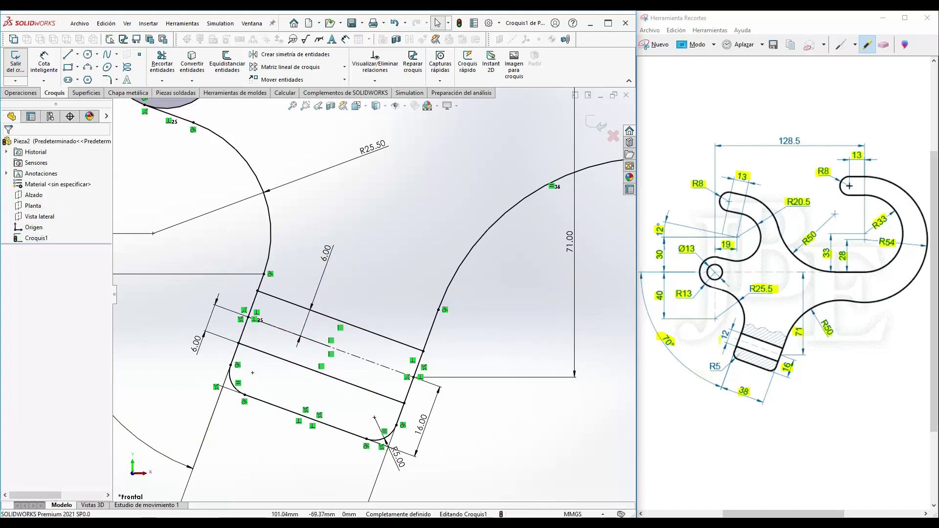
- In the Snipping Tool, highlight the 12, R5 and 128.5 dimensions on the reference drawing
left_click_drag(721, 342, 727, 330)
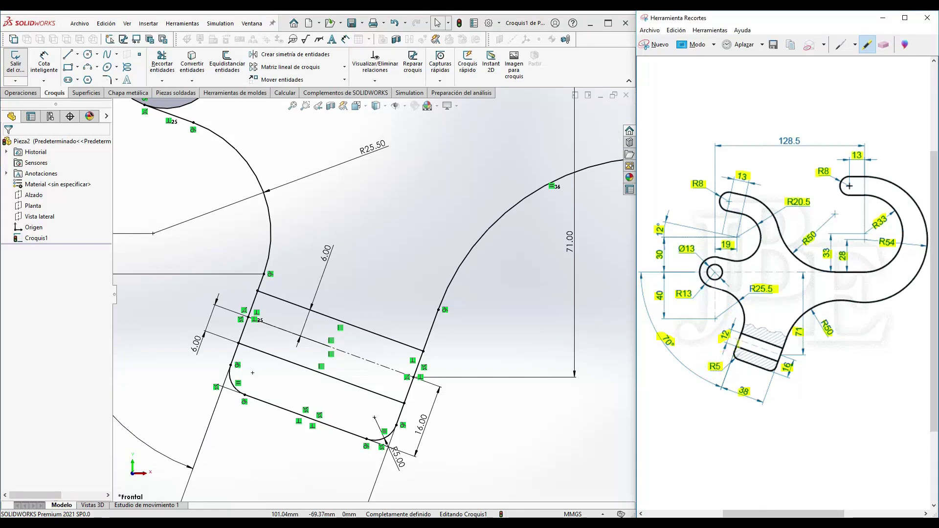
left_click_drag(777, 141, 800, 141)
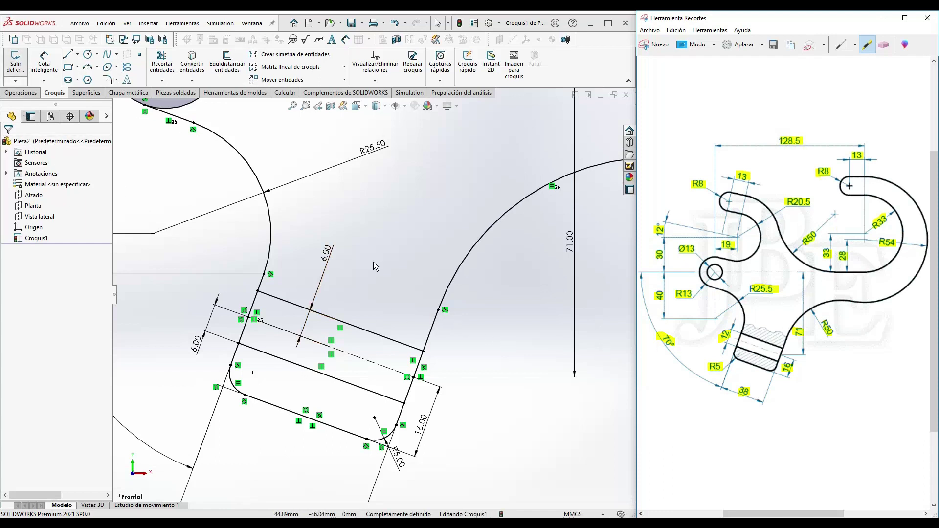
- Return to the sketch and trim the portion of the 26 mm circle lying inside the hook profile
scroll(377, 251, "up", 5)
scroll(377, 248, "up", 4)
scroll(427, 136, "down", 2)
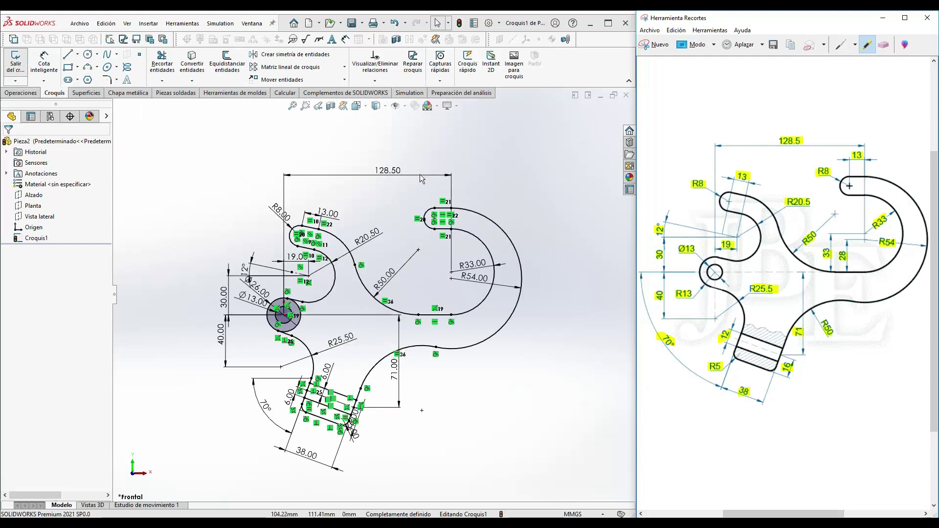
scroll(431, 261, "down", 1)
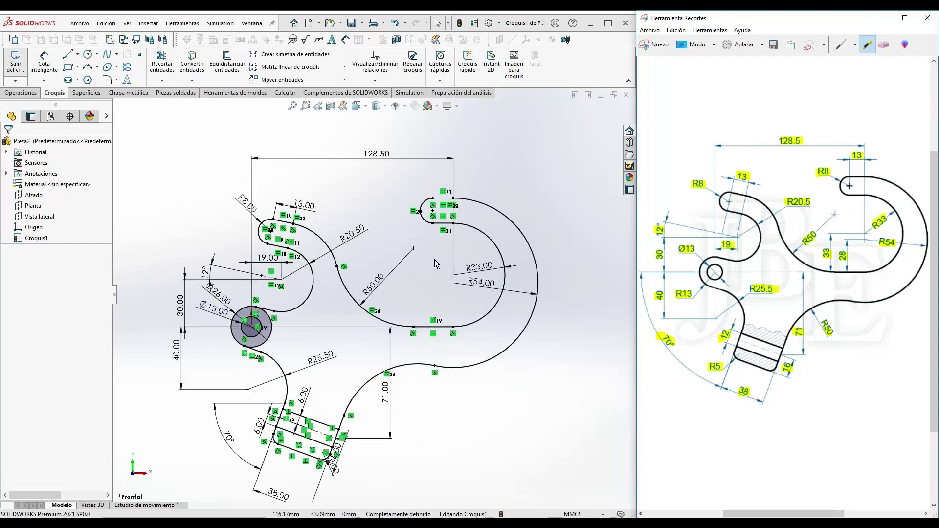
left_click(519, 394)
left_click(163, 65)
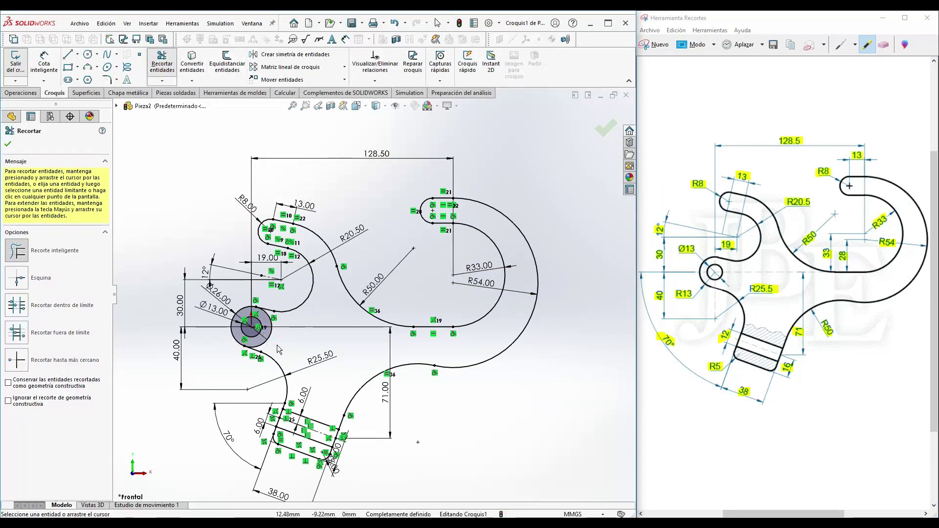
left_click_drag(307, 357, 264, 345)
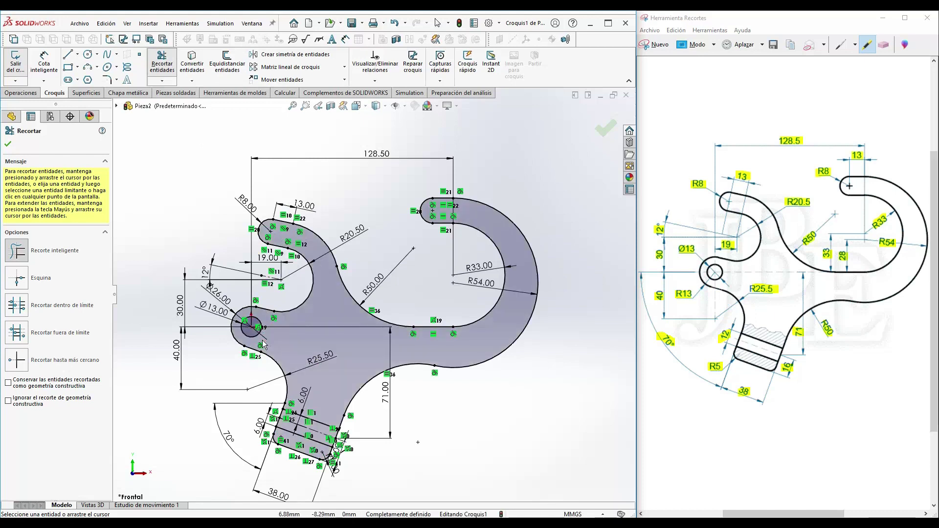
left_click(8, 144)
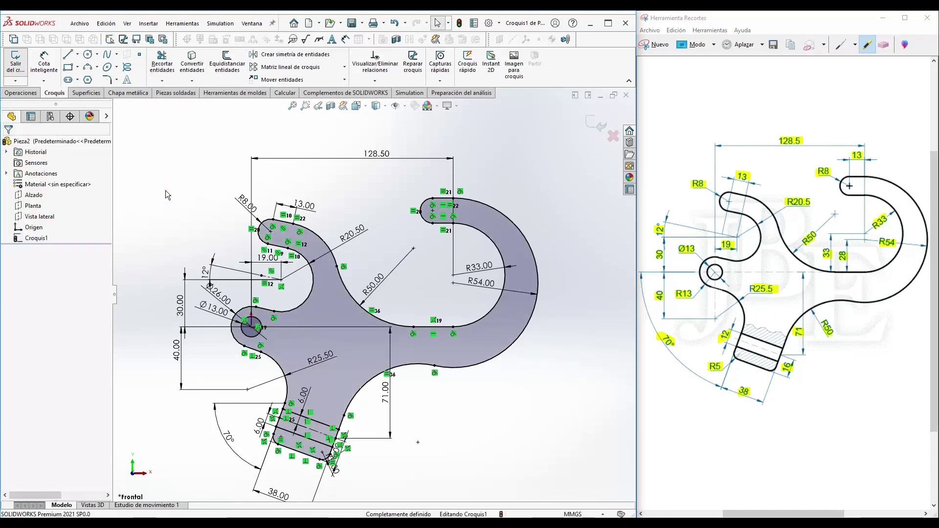